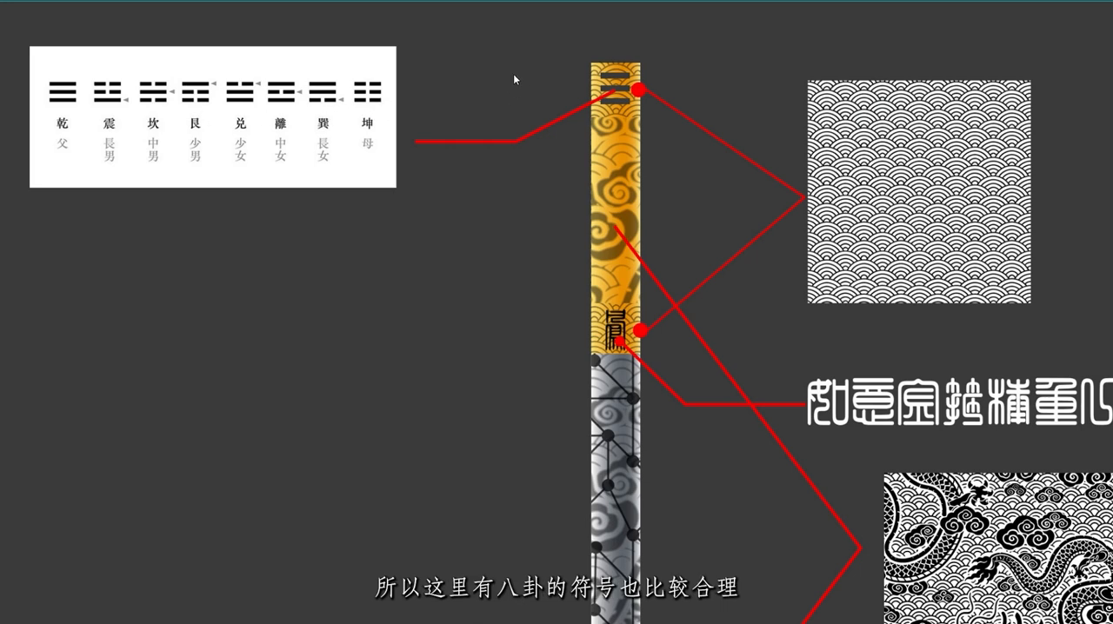
Step: Review the staff design board, including the trigram, wave, seal-script and dragon-cloud pattern references
{"action": "left_click_drag", "start_coordinate": [687, 337], "coordinate": [294, 269]}
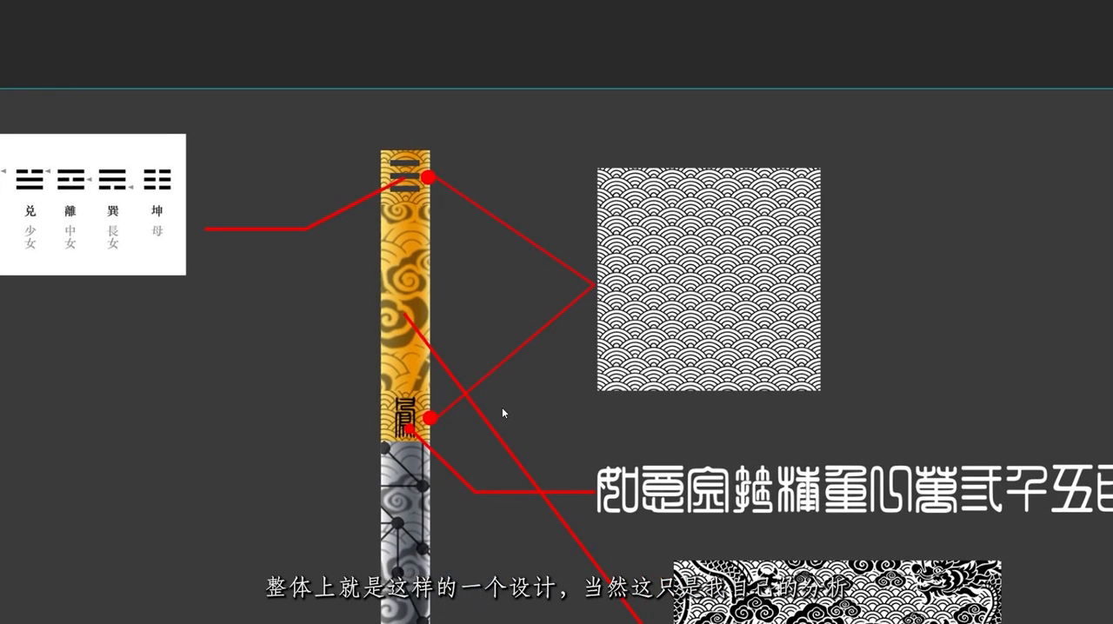
{"action": "scroll", "coordinate": [554, 395], "scroll_direction": "down", "scroll_amount": 2}
{"action": "middle_click_drag", "start_coordinate": [570, 474], "coordinate": [649, 263]}
{"action": "scroll", "coordinate": [616, 264], "scroll_direction": "down", "scroll_amount": 1}
{"action": "left_click", "coordinate": [976, 321]}
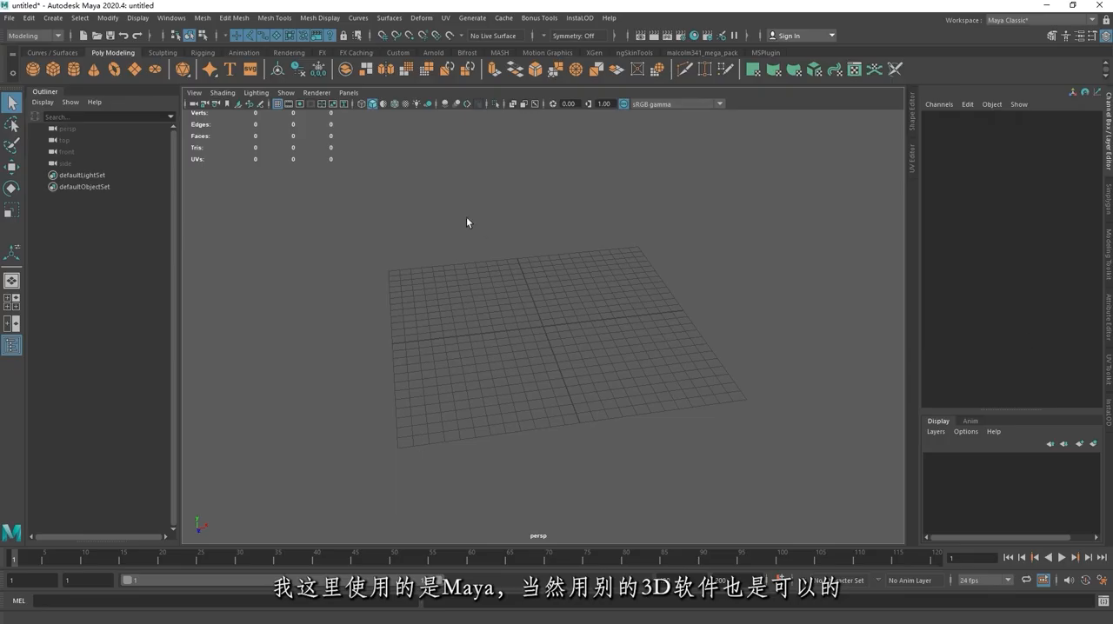
Step: Create a polygon cylinder at the origin and set its axis subdivisions to 16
{"action": "scroll", "coordinate": [670, 238], "scroll_direction": "down", "scroll_amount": 4}
{"action": "left_click_drag", "start_coordinate": [544, 216], "coordinate": [516, 216], "text": "alt"}
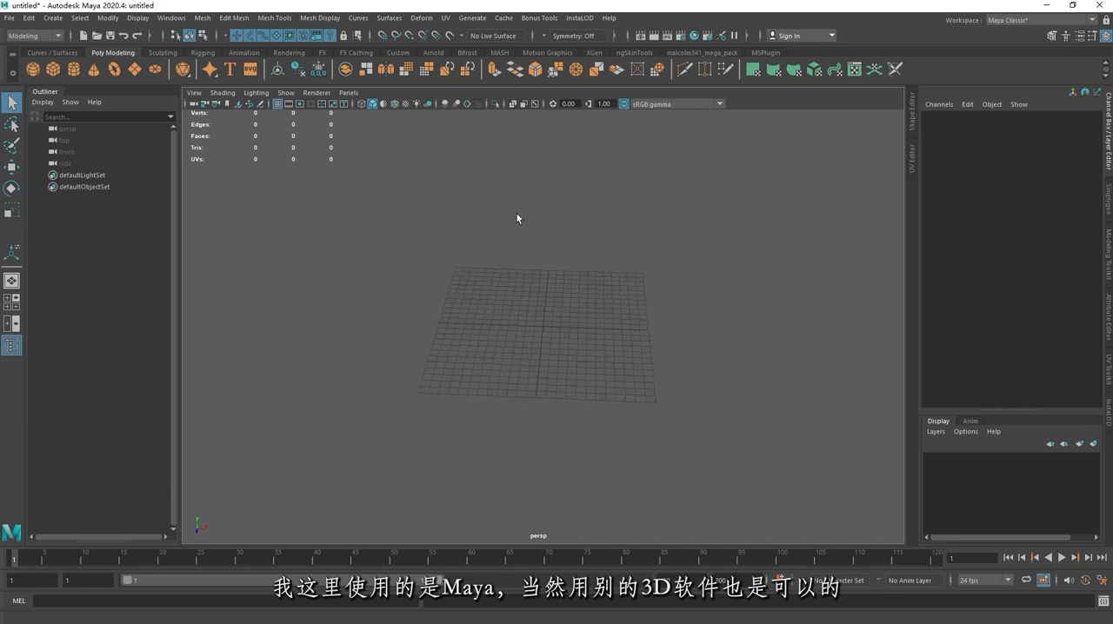
{"action": "left_click", "coordinate": [74, 69]}
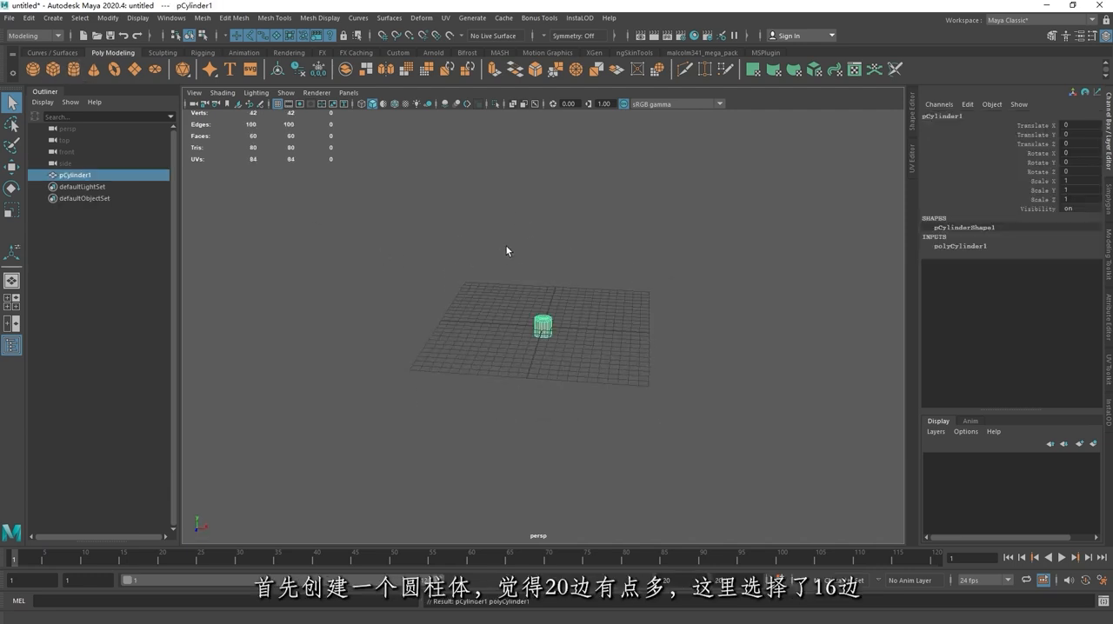
{"action": "scroll", "coordinate": [507, 251], "scroll_direction": "up", "scroll_amount": 4}
{"action": "left_click_drag", "start_coordinate": [507, 250], "coordinate": [656, 261], "text": "alt"}
{"action": "scroll", "coordinate": [557, 256], "scroll_direction": "down", "scroll_amount": 3}
{"action": "left_click", "coordinate": [962, 248]}
{"action": "scroll", "coordinate": [597, 251], "scroll_direction": "up", "scroll_amount": 3}
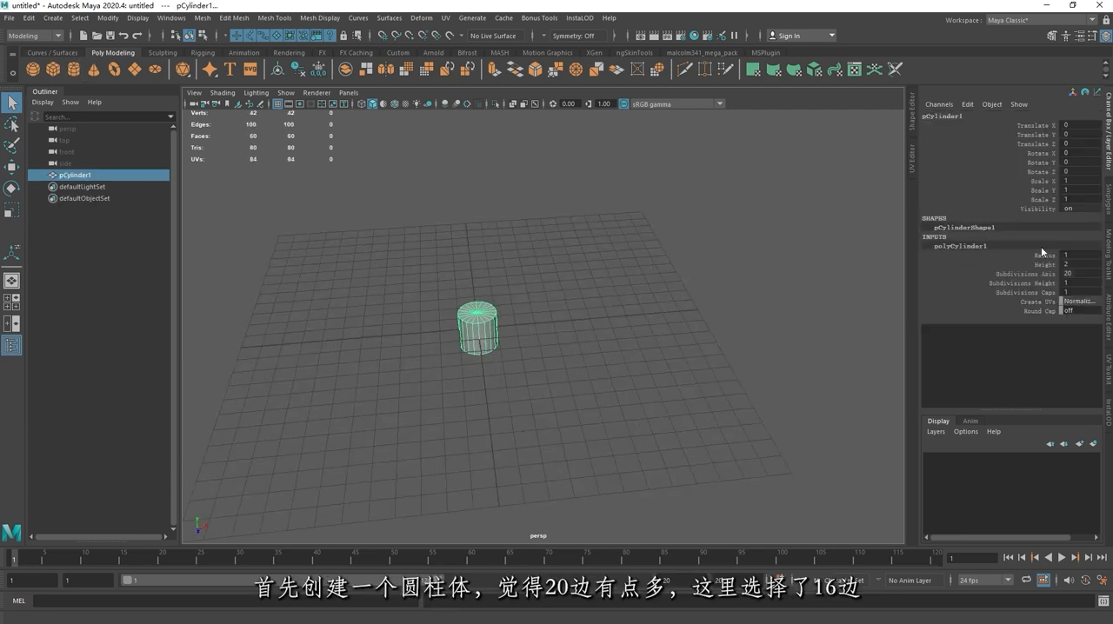
{"action": "double_click", "coordinate": [1082, 275]}
{"action": "key", "text": "Return"}
Step: Set the cylinder's height to 50
{"action": "double_click", "coordinate": [1073, 265]}
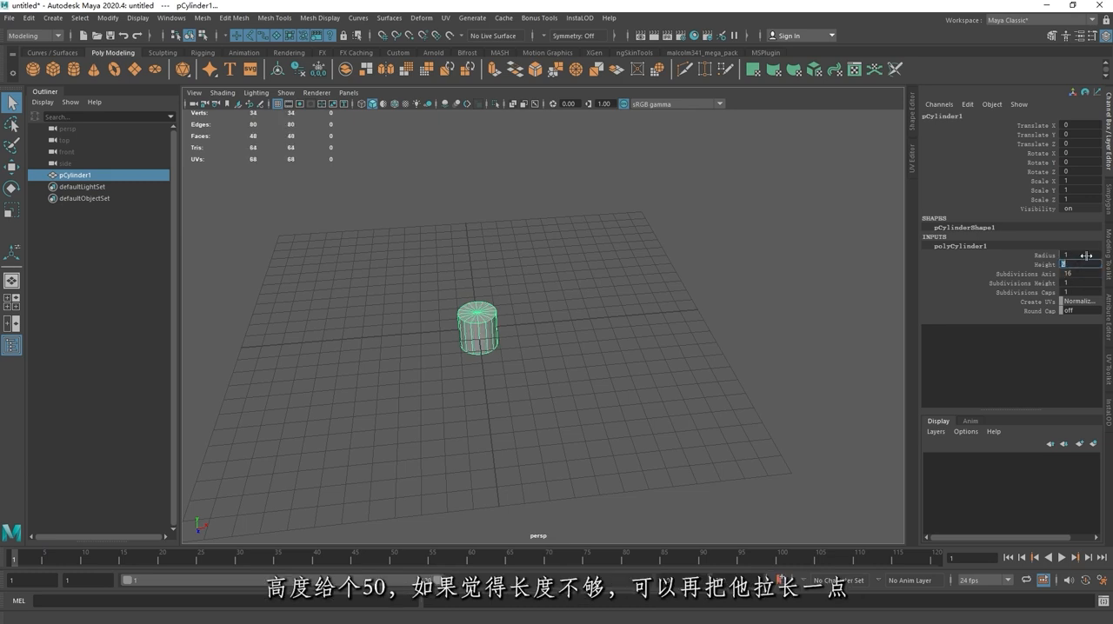
{"action": "type", "text": "50"}
{"action": "key", "text": "Return"}
Step: Stretch the cylinder vertically to a Y scale of about 1.269
{"action": "right_click_drag", "start_coordinate": [468, 348], "coordinate": [431, 378], "text": "alt"}
{"action": "left_click_drag", "start_coordinate": [431, 378], "coordinate": [625, 294], "text": "alt"}
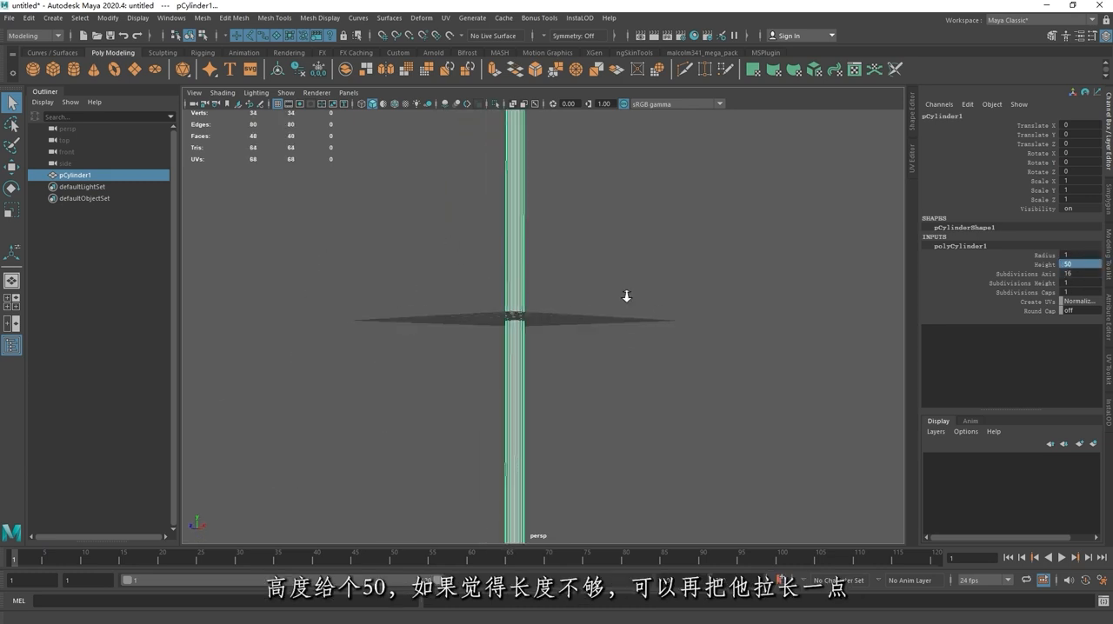
{"action": "right_click_drag", "start_coordinate": [624, 294], "coordinate": [573, 301], "text": "alt"}
{"action": "left_click", "coordinate": [573, 302]}
{"action": "left_click_drag", "start_coordinate": [573, 302], "coordinate": [626, 271], "text": "alt"}
{"action": "left_click", "coordinate": [525, 272]}
{"action": "key", "text": "r"}
{"action": "mouse_move", "coordinate": [522, 272]}
{"action": "left_mouse_down"}
{"action": "mouse_move", "coordinate": [518, 255]}
{"action": "mouse_move", "coordinate": [524, 273]}
{"action": "left_mouse_up"}
{"action": "left_click_drag", "start_coordinate": [504, 252], "coordinate": [461, 220], "text": "alt"}
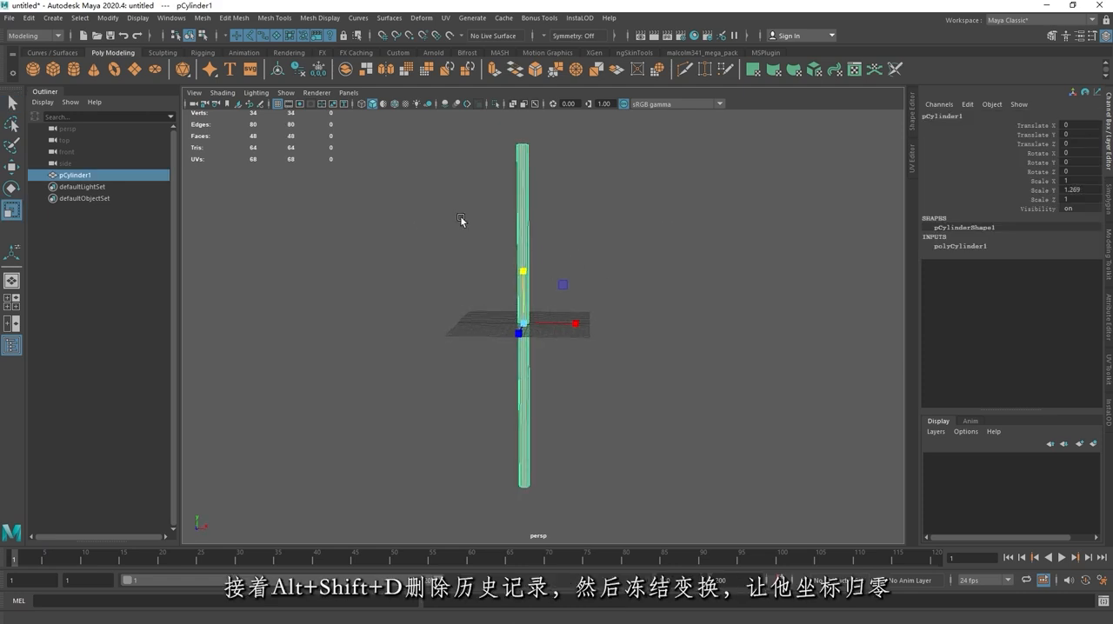
Step: Delete the cylinder's construction history, freeze its transformations and deselect it
{"action": "key", "text": "alt+shift+d"}
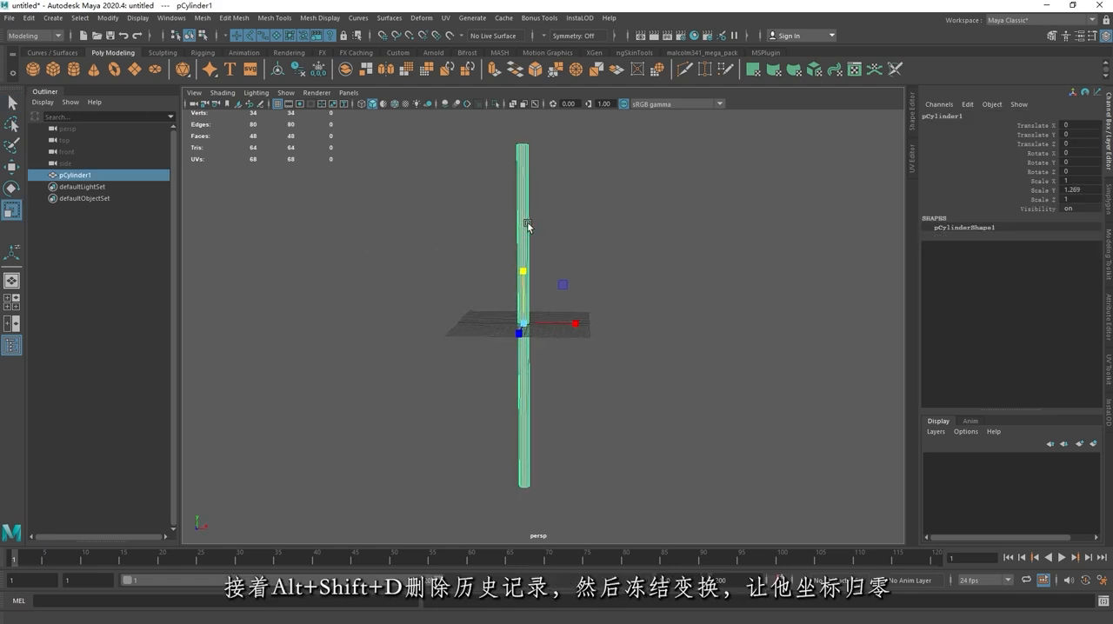
{"action": "left_click", "coordinate": [109, 18]}
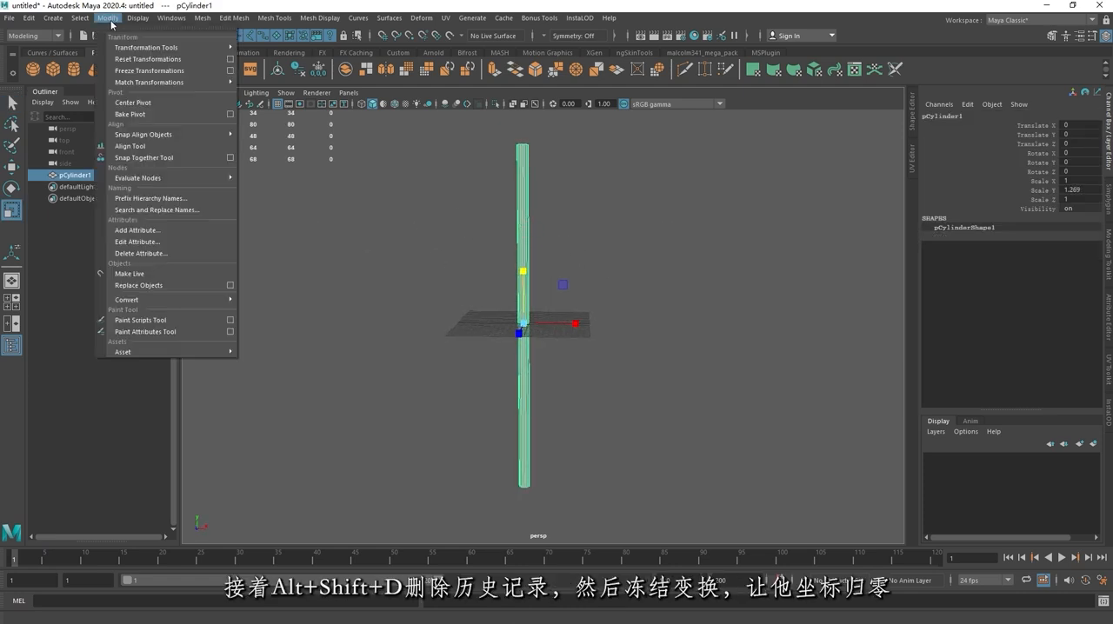
{"action": "left_click", "coordinate": [146, 74]}
{"action": "key", "text": "w"}
{"action": "left_click", "coordinate": [557, 219]}
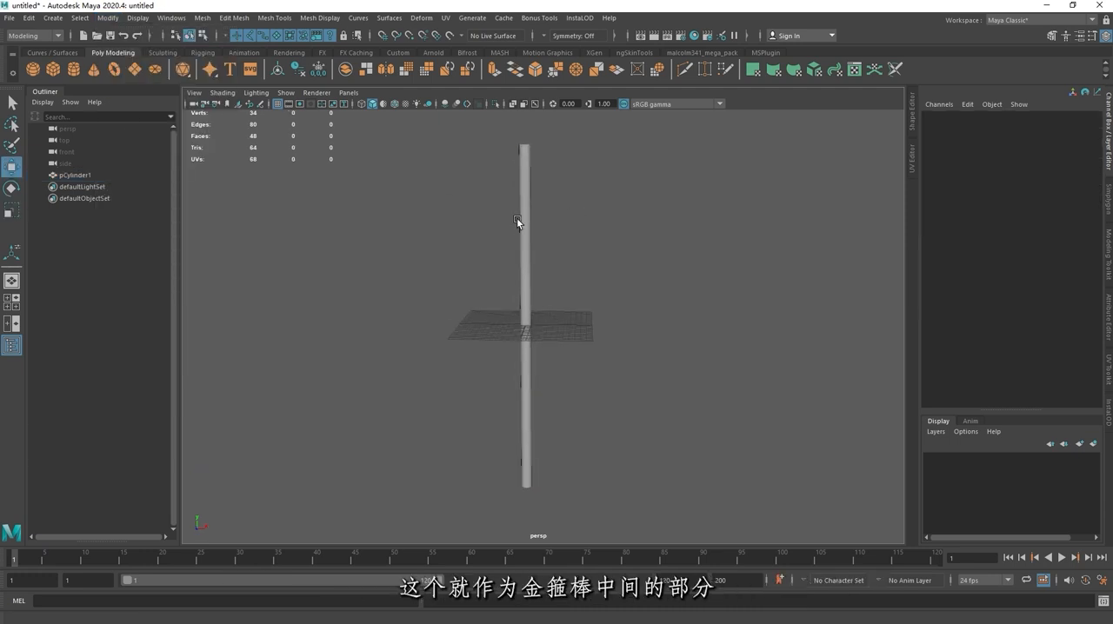
Step: Rename the cylinder as Mid
{"action": "left_click", "coordinate": [109, 176]}
{"action": "double_click", "coordinate": [111, 175]}
{"action": "type", "text": "Mid"}
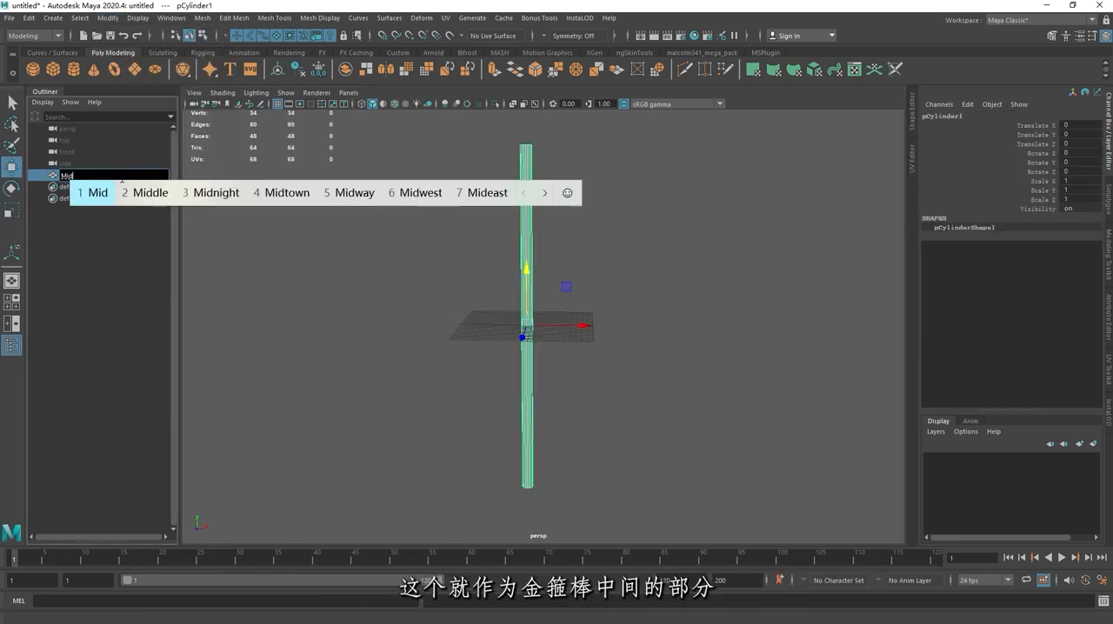
{"action": "key", "text": "Return"}
{"action": "key", "text": "Return"}
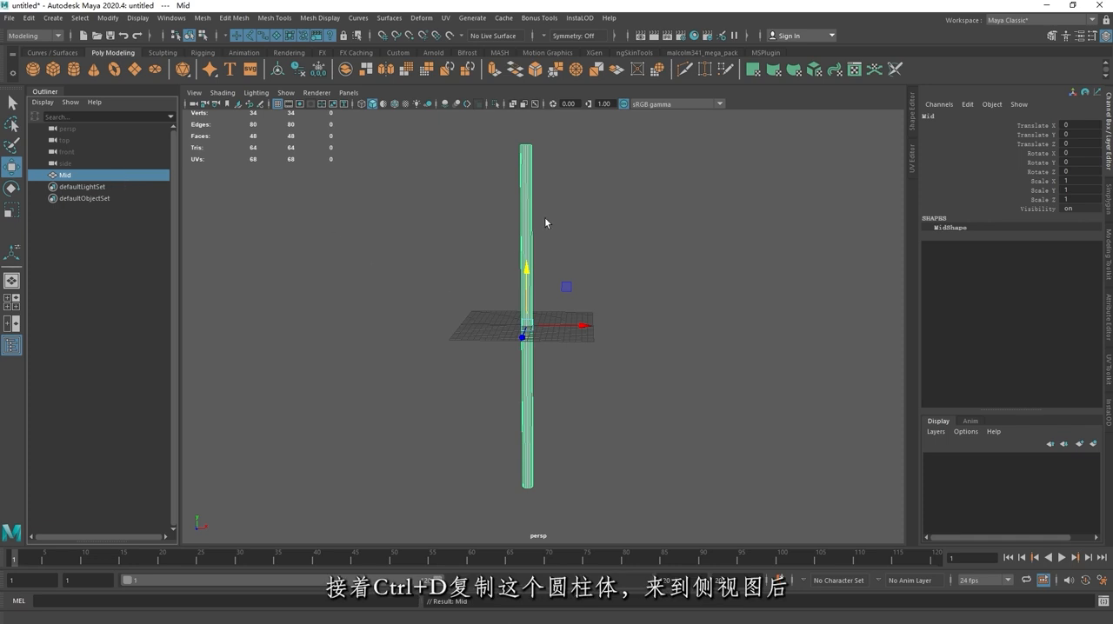
Step: Duplicate the Mid cylinder and, in the front view, raise and shorten the copy to a Y scale of about 0.256
{"action": "key", "text": "ctrl+d"}
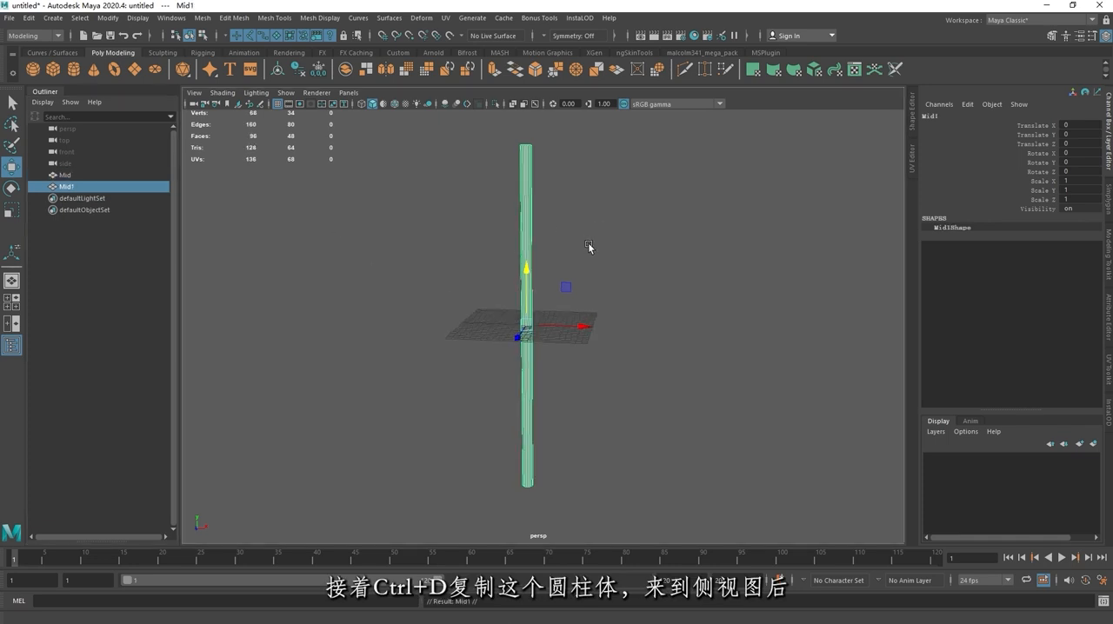
{"action": "key", "text": "space"}
{"action": "key", "text": "space"}
{"action": "scroll", "coordinate": [473, 351], "scroll_direction": "down", "scroll_amount": 5}
{"action": "middle_click_drag", "start_coordinate": [577, 271], "coordinate": [567, 323], "text": "alt"}
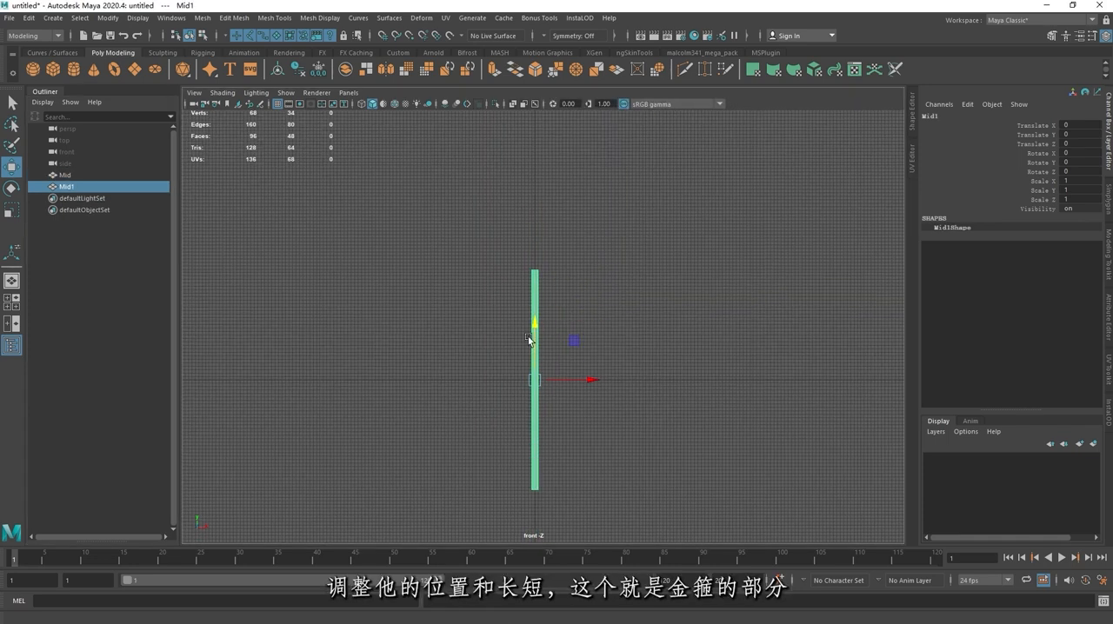
{"action": "left_click_drag", "start_coordinate": [537, 328], "coordinate": [536, 239]}
{"action": "key", "text": "r"}
{"action": "key", "text": "w"}
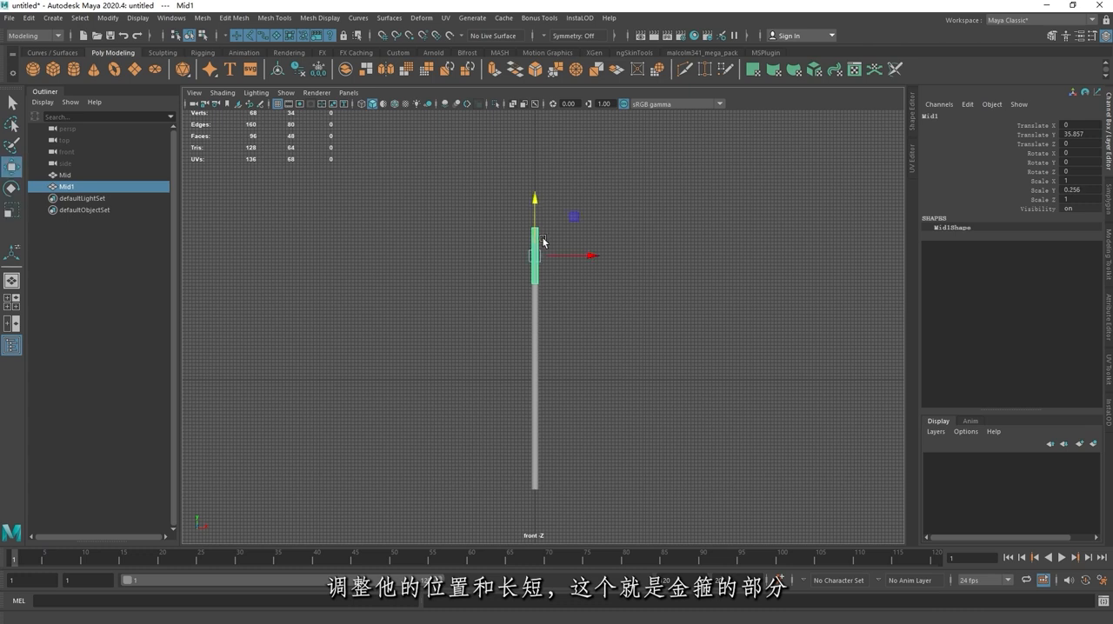
Step: Raise the short cylinder copy onto the upper end of the shaft, at a Y translation of about 39.885
{"action": "scroll", "coordinate": [522, 324], "scroll_direction": "up", "scroll_amount": 5}
{"action": "scroll", "coordinate": [523, 324], "scroll_direction": "up", "scroll_amount": 1}
{"action": "left_click_drag", "start_coordinate": [519, 322], "coordinate": [512, 281]}
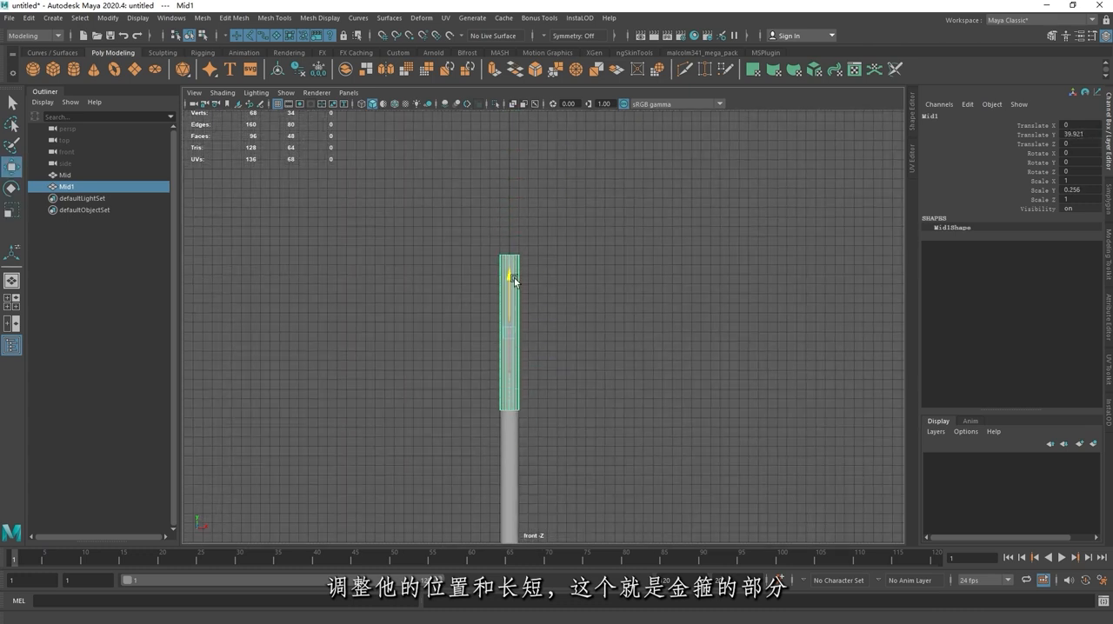
{"action": "middle_click_drag", "start_coordinate": [550, 259], "coordinate": [553, 211], "text": "alt"}
Step: Assign a new Lambert material to the upper staff section and give it a lighter color than the shaft
{"action": "right_click_drag", "start_coordinate": [520, 246], "coordinate": [618, 531]}
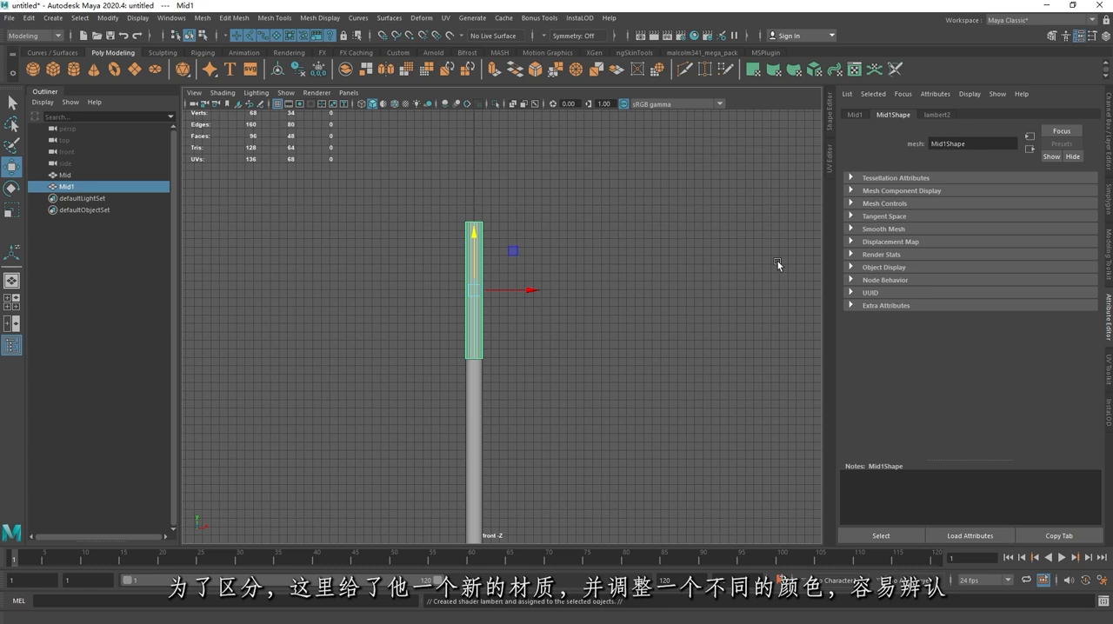
{"action": "left_click", "coordinate": [940, 117]}
{"action": "left_click_drag", "start_coordinate": [1036, 245], "coordinate": [1055, 251]}
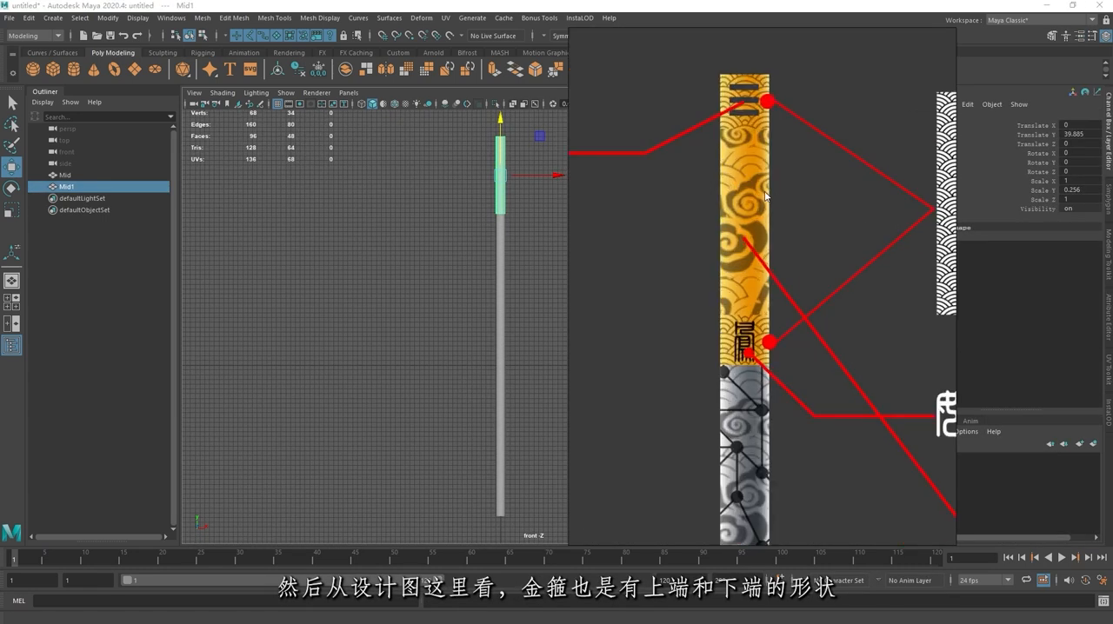
Step: Duplicate the upper section, flatten the copy to a Y scale of about 0.045 and move it down to the section's lower end
{"action": "scroll", "coordinate": [757, 223], "scroll_direction": "up", "scroll_amount": 1}
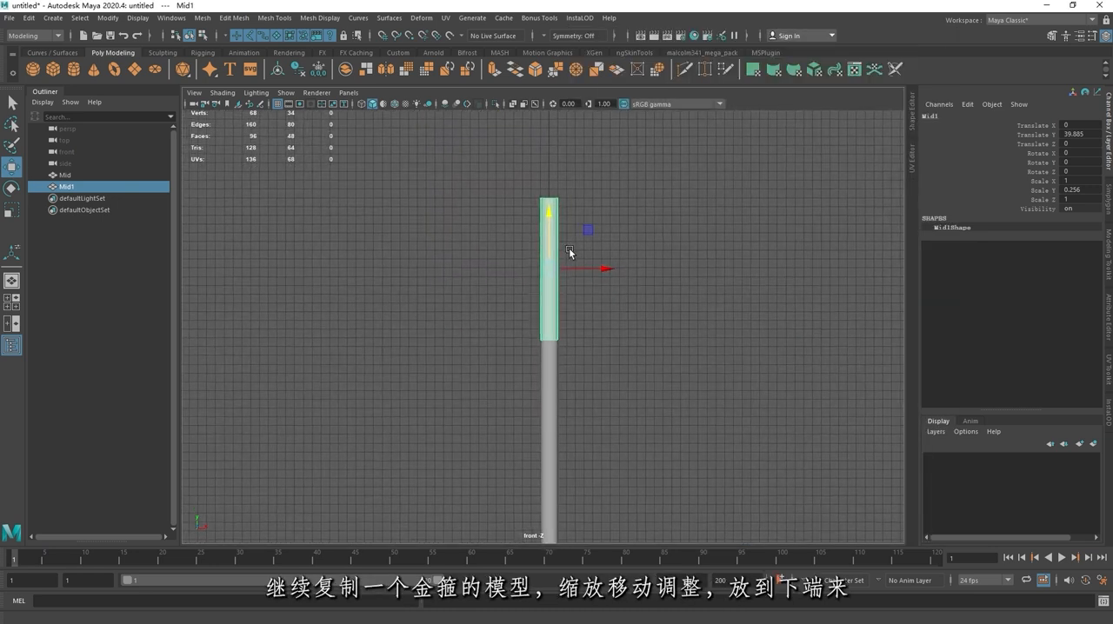
{"action": "key", "text": "ctrl+d"}
{"action": "scroll", "coordinate": [557, 234], "scroll_direction": "up", "scroll_amount": 2}
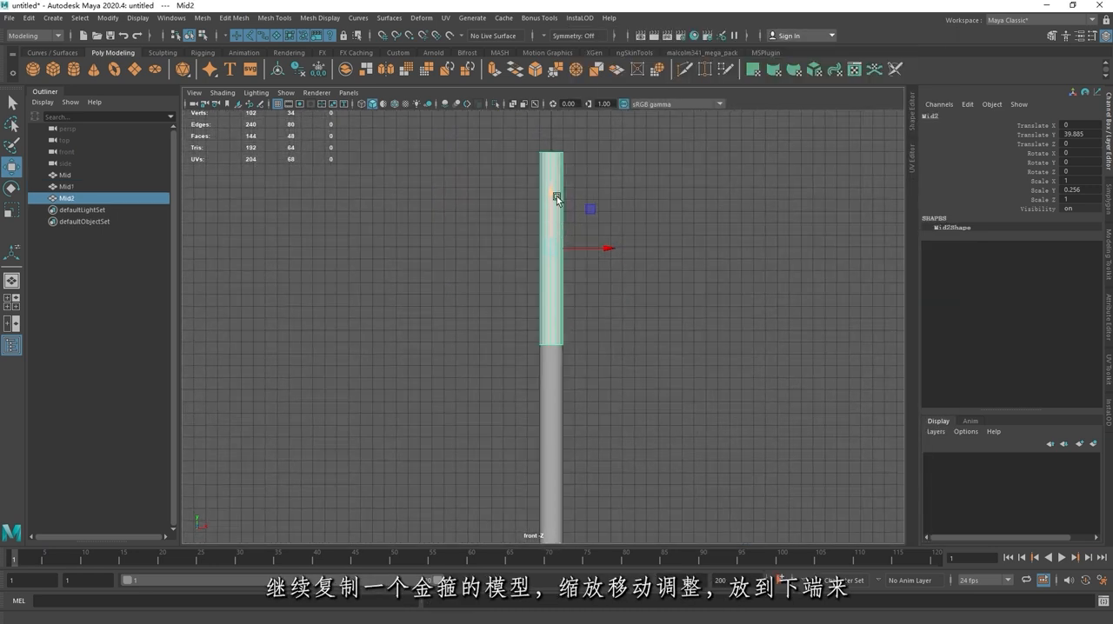
{"action": "key", "text": "r"}
{"action": "left_click_drag", "start_coordinate": [557, 197], "coordinate": [559, 237]}
{"action": "scroll", "coordinate": [559, 237], "scroll_direction": "up", "scroll_amount": 2}
{"action": "key", "text": "w"}
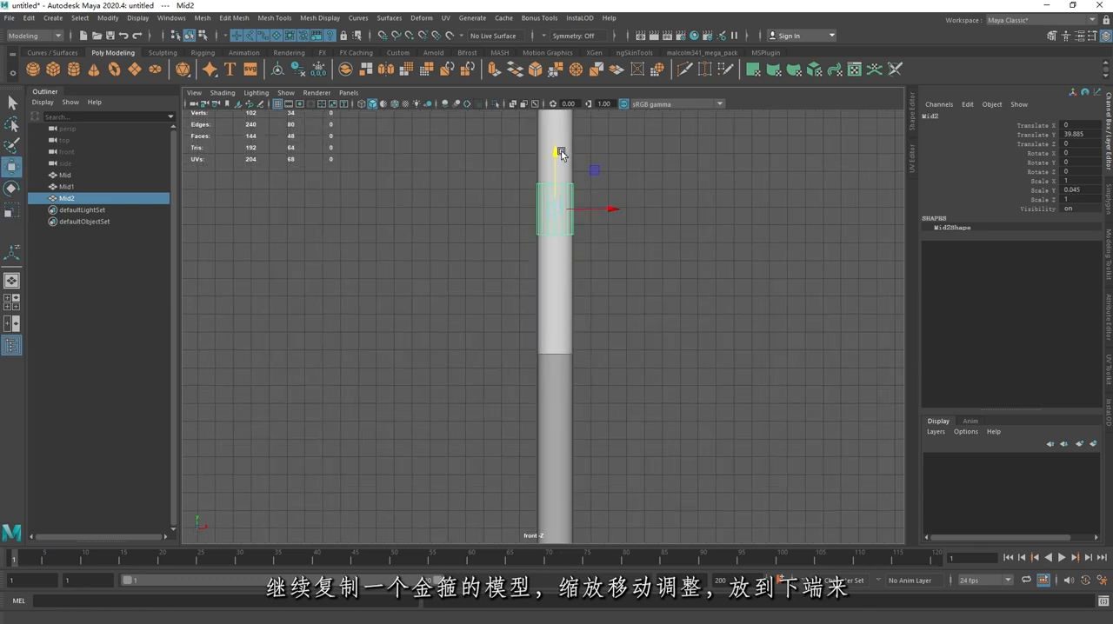
{"action": "left_click_drag", "start_coordinate": [562, 149], "coordinate": [560, 280]}
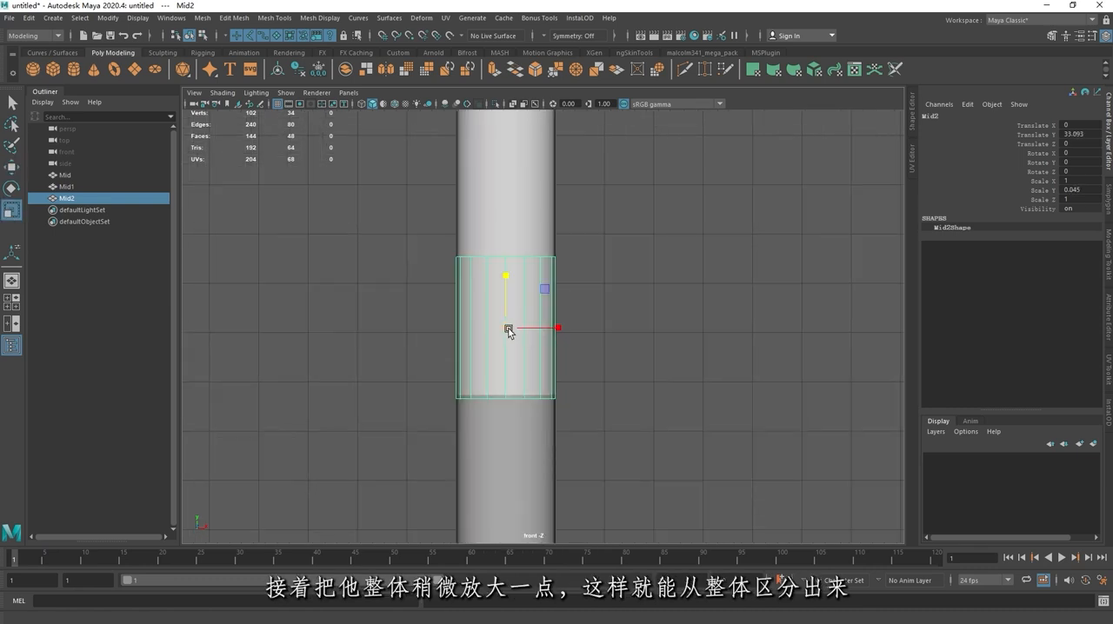
Step: Enlarge the ring to about 1.07 in X and Z, then set its Y scale to about 0.041 and Y translation to about 32.704
{"action": "left_click_drag", "start_coordinate": [508, 329], "coordinate": [514, 337]}
{"action": "key", "text": "w"}
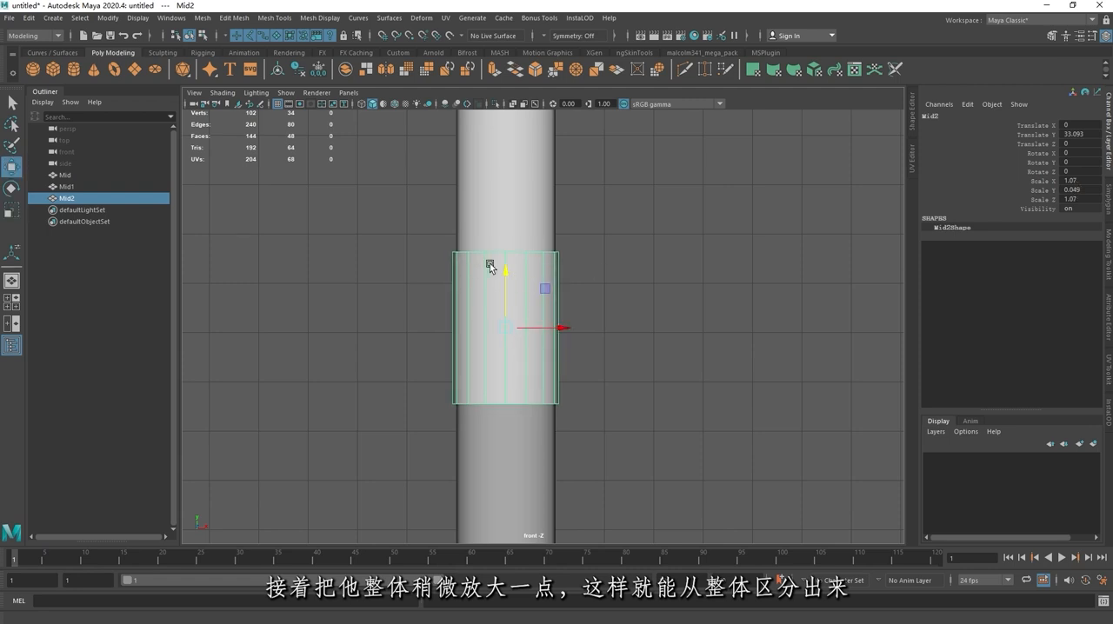
{"action": "left_click_drag", "start_coordinate": [505, 275], "coordinate": [500, 298]}
{"action": "key", "text": "w"}
{"action": "scroll", "coordinate": [665, 281], "scroll_direction": "down", "scroll_amount": 3}
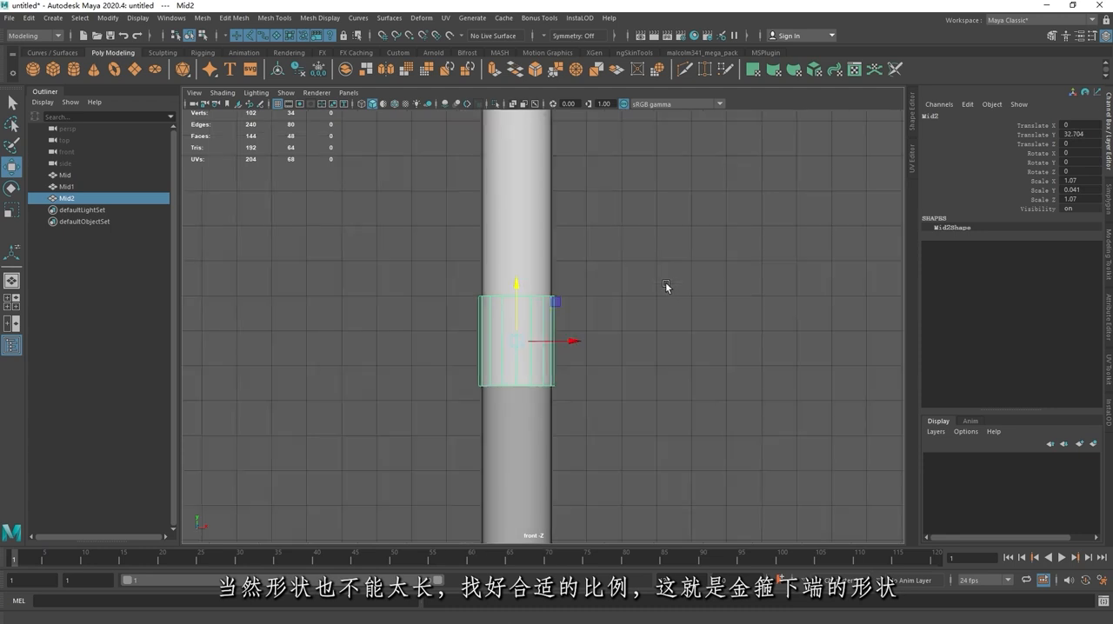
Step: Insert two edge loops around the lower ring, equally spaced from its top and bottom edges
{"action": "left_click", "coordinate": [613, 304]}
{"action": "left_click", "coordinate": [551, 331]}
{"action": "scroll", "coordinate": [601, 293], "scroll_direction": "up", "scroll_amount": 2}
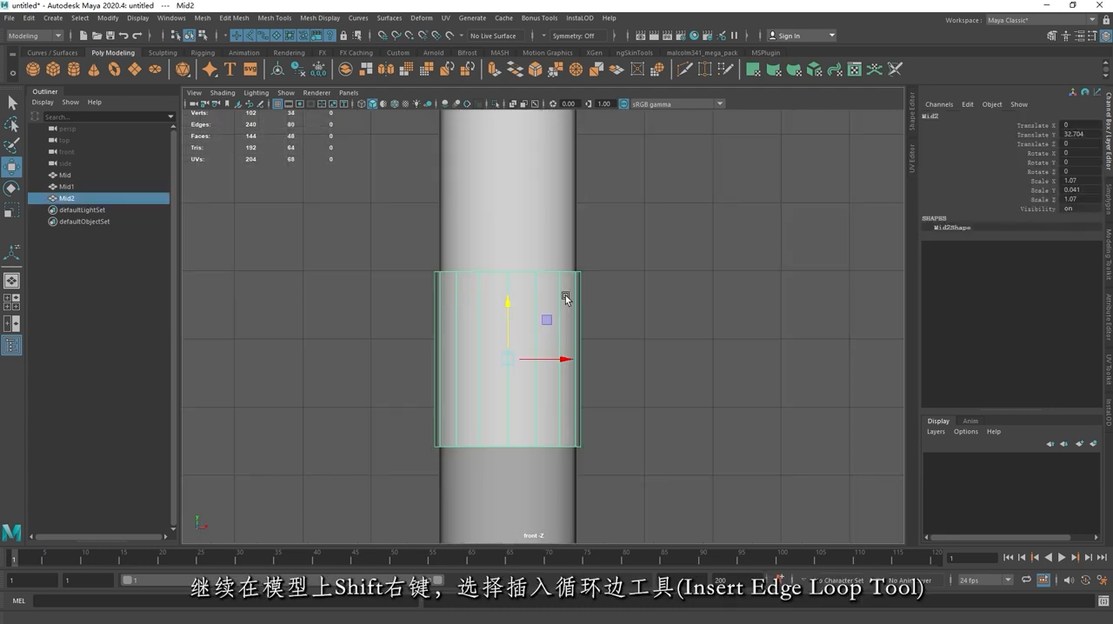
{"action": "right_click_drag", "start_coordinate": [566, 291], "coordinate": [496, 309], "text": "shift"}
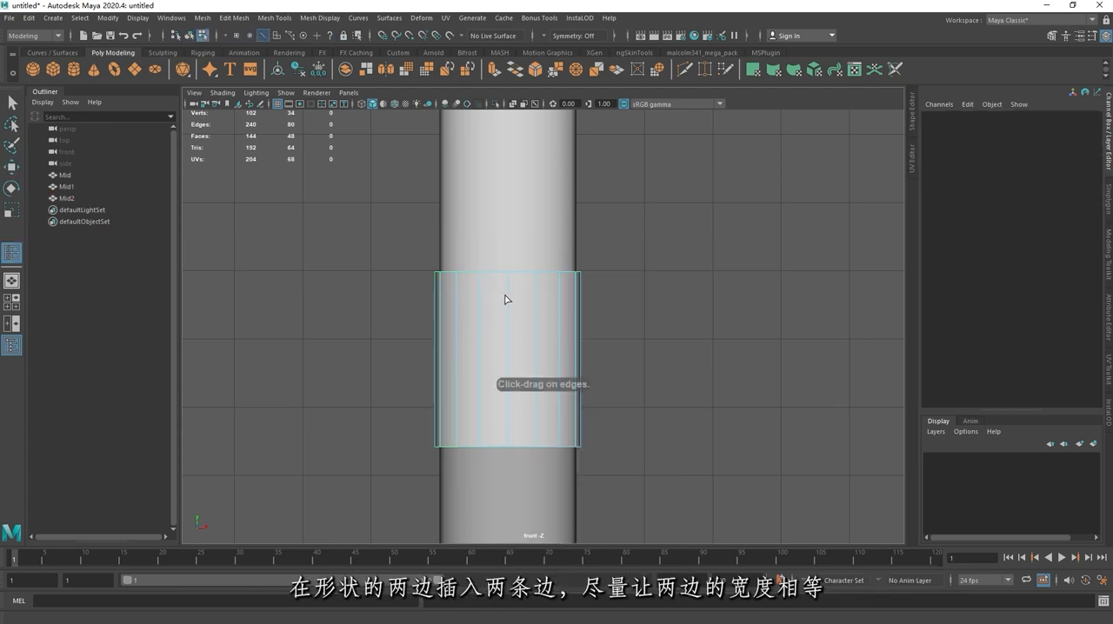
{"action": "left_click", "coordinate": [512, 306]}
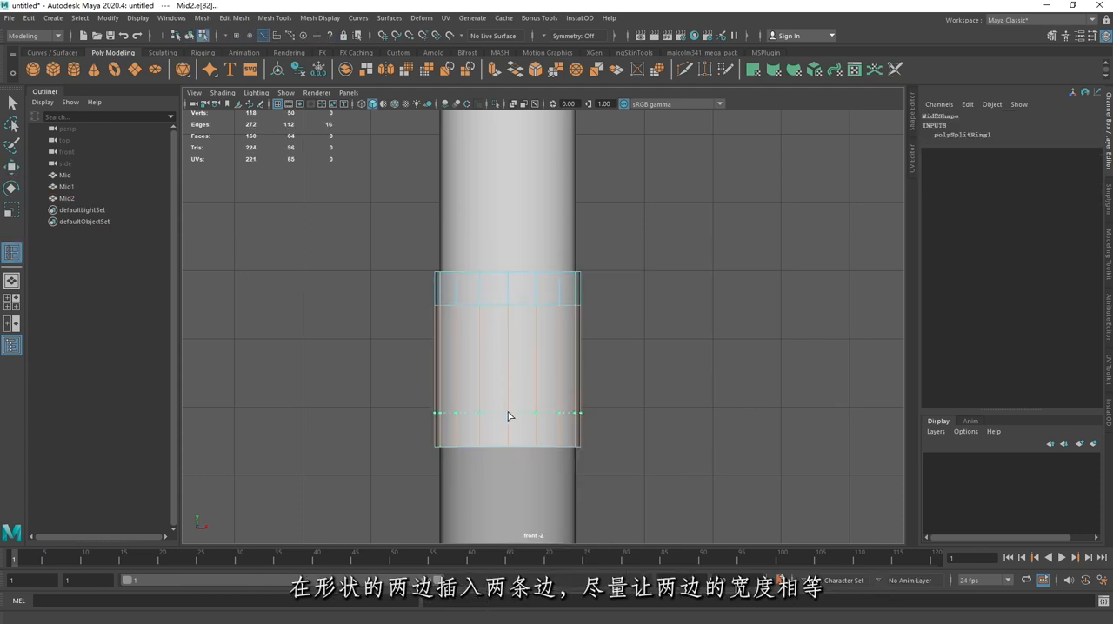
{"action": "left_click", "coordinate": [512, 410]}
{"action": "key", "text": "q"}
{"action": "key", "text": "w"}
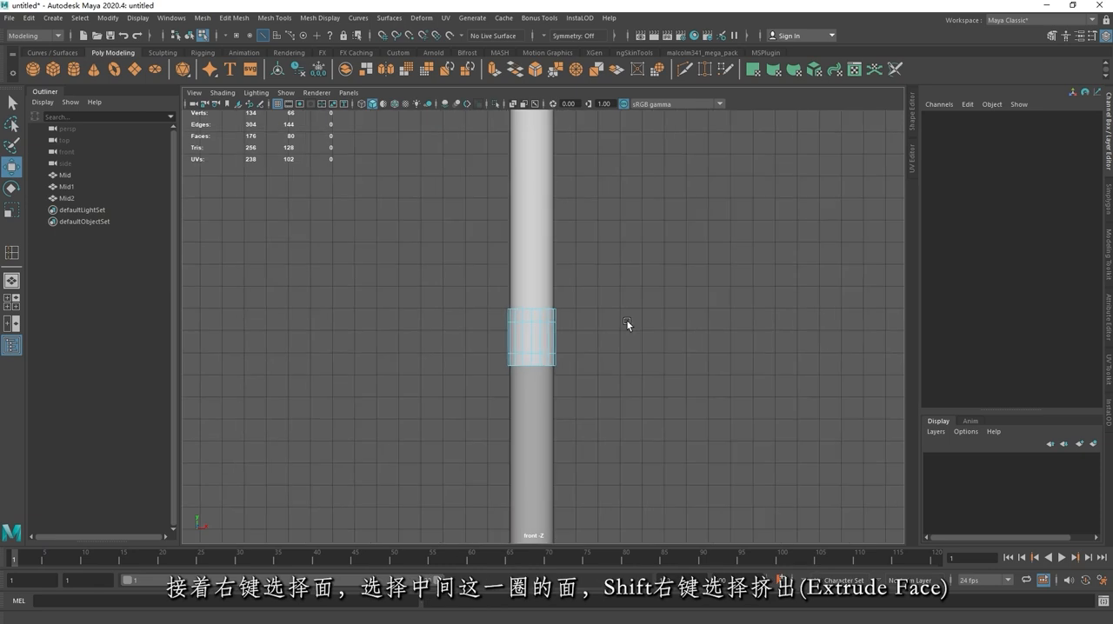
Step: Extrude the lower ring's middle band of faces inward until it is flush with the staff's width
{"action": "scroll", "coordinate": [592, 330], "scroll_direction": "up", "scroll_amount": 3}
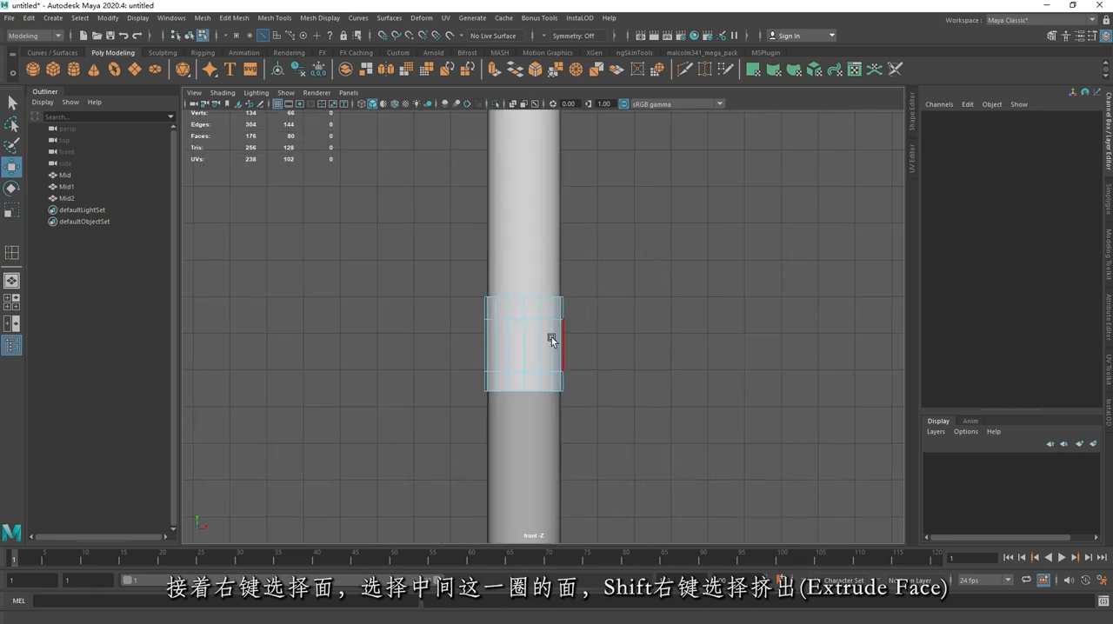
{"action": "right_click", "coordinate": [554, 294]}
{"action": "left_click_drag", "start_coordinate": [609, 345], "coordinate": [435, 333]}
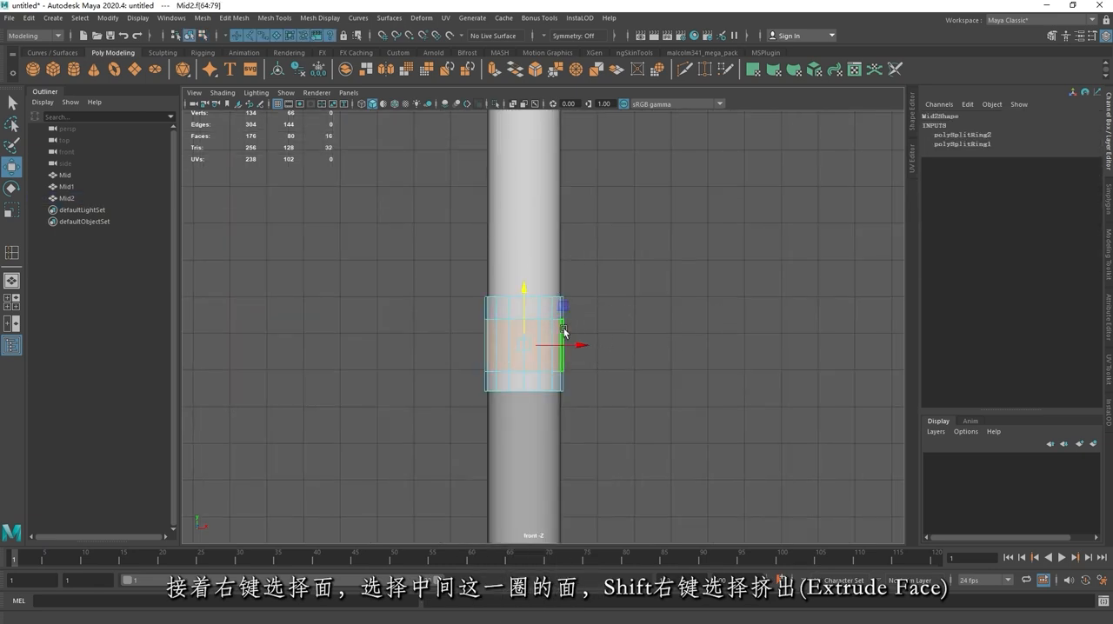
{"action": "right_click_drag", "start_coordinate": [532, 326], "coordinate": [526, 360], "text": "shift"}
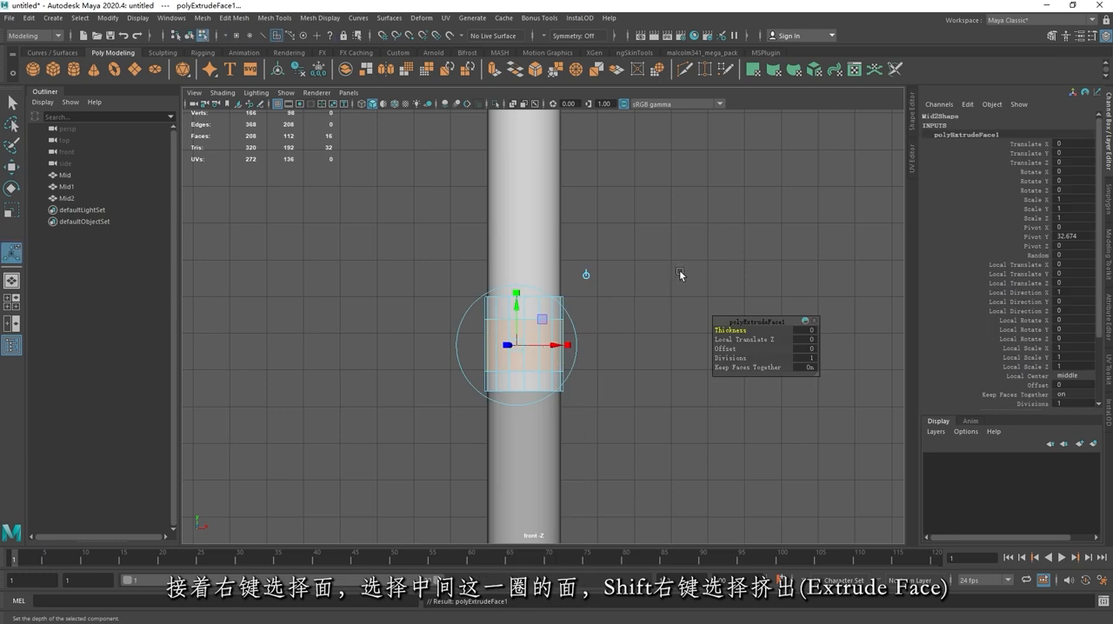
{"action": "key", "text": "space"}
{"action": "scroll", "coordinate": [552, 304], "scroll_direction": "up", "scroll_amount": 4}
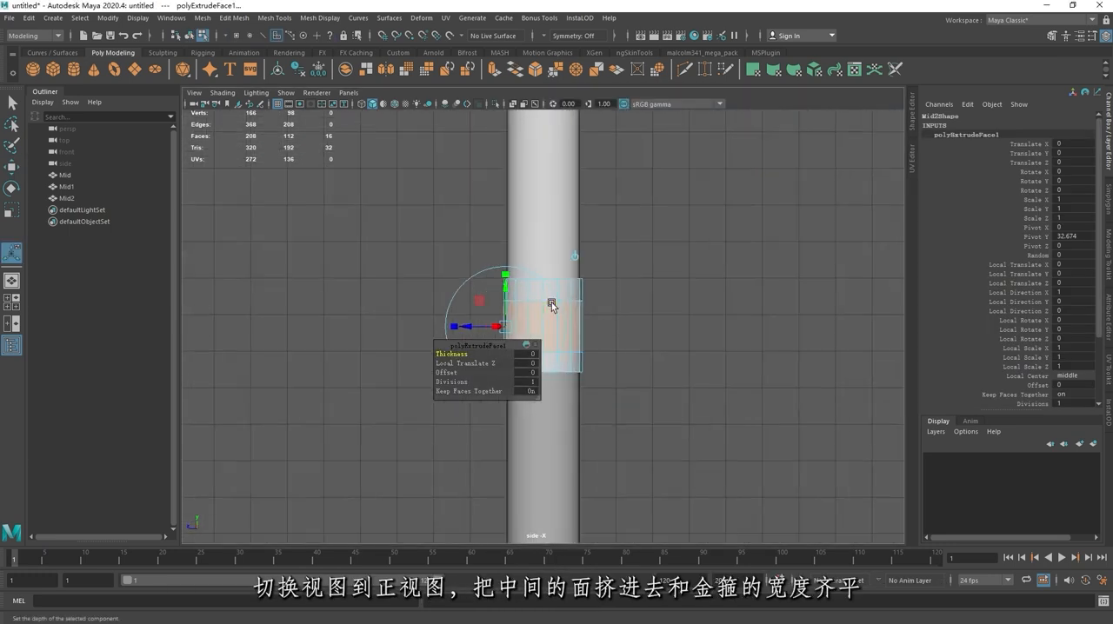
{"action": "left_click_drag", "start_coordinate": [367, 371], "coordinate": [380, 370]}
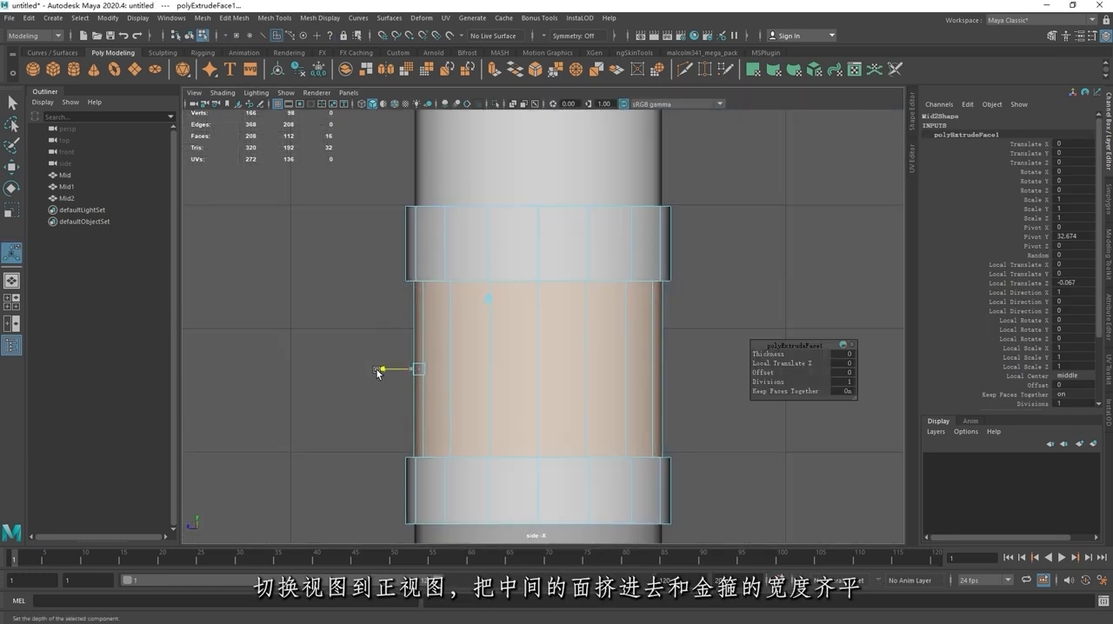
{"action": "scroll", "coordinate": [577, 237], "scroll_direction": "down", "scroll_amount": 5}
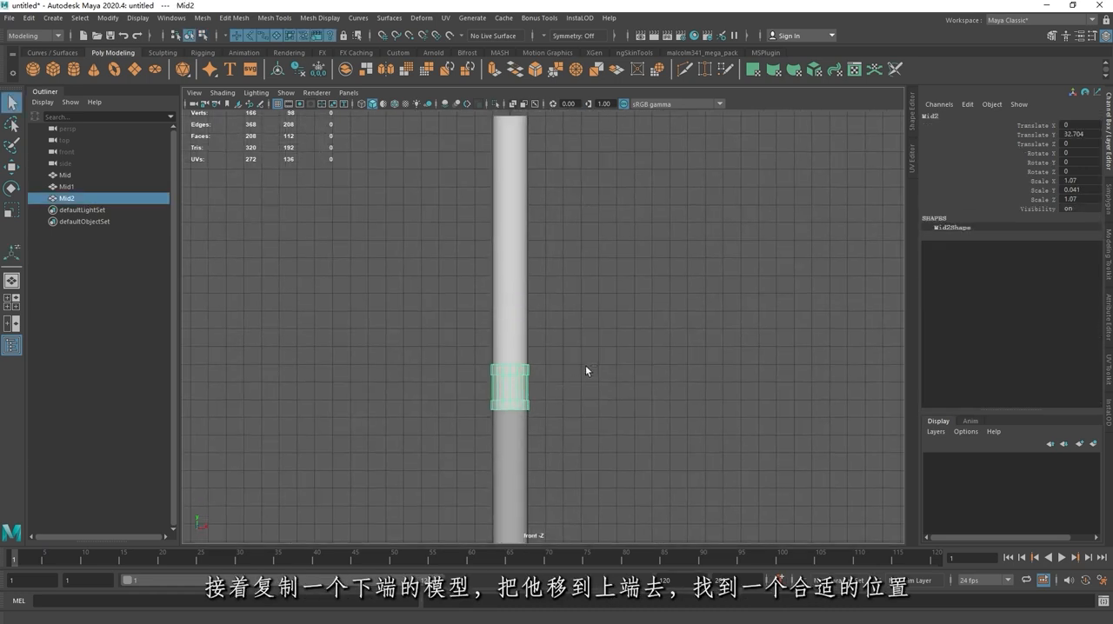
Step: Duplicate the finished lower ring and move the copy up to the staff's upper end
{"action": "key", "text": "ctrl+d"}
{"action": "key", "text": "w"}
{"action": "scroll", "coordinate": [591, 345], "scroll_direction": "down", "scroll_amount": 2}
{"action": "left_click_drag", "start_coordinate": [512, 379], "coordinate": [509, 162]}
Step: Shorten the upper section to a Y scale of about 0.219 and lower the top ring onto it at about Y 48.4
{"action": "left_click_drag", "start_coordinate": [531, 310], "coordinate": [531, 309]}
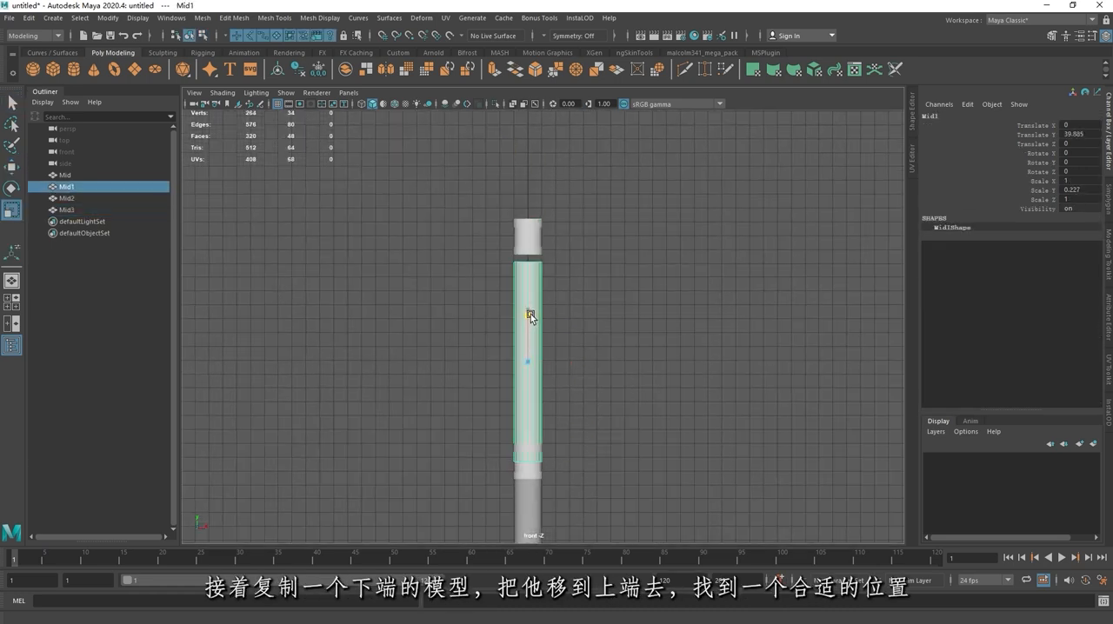
{"action": "key", "text": "w"}
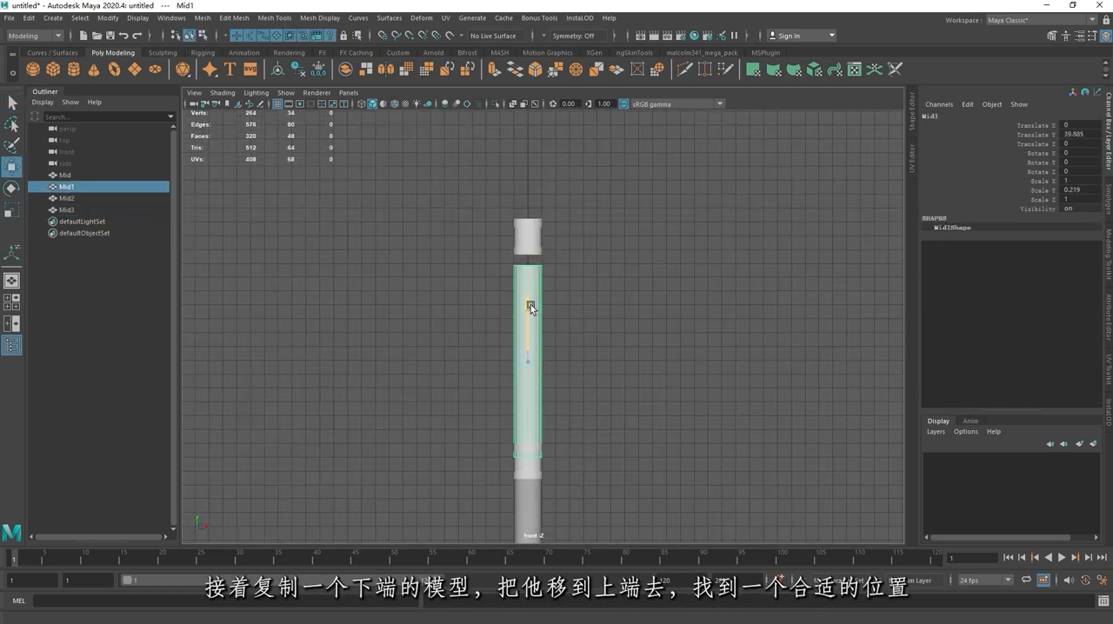
{"action": "key", "text": "w"}
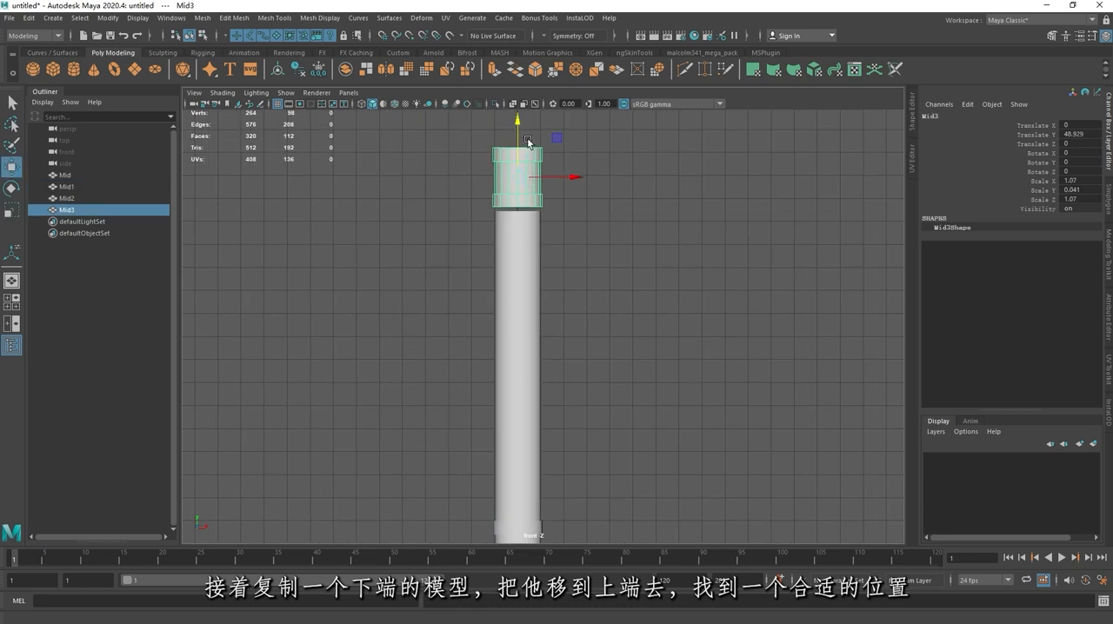
{"action": "left_click_drag", "start_coordinate": [527, 142], "coordinate": [522, 157]}
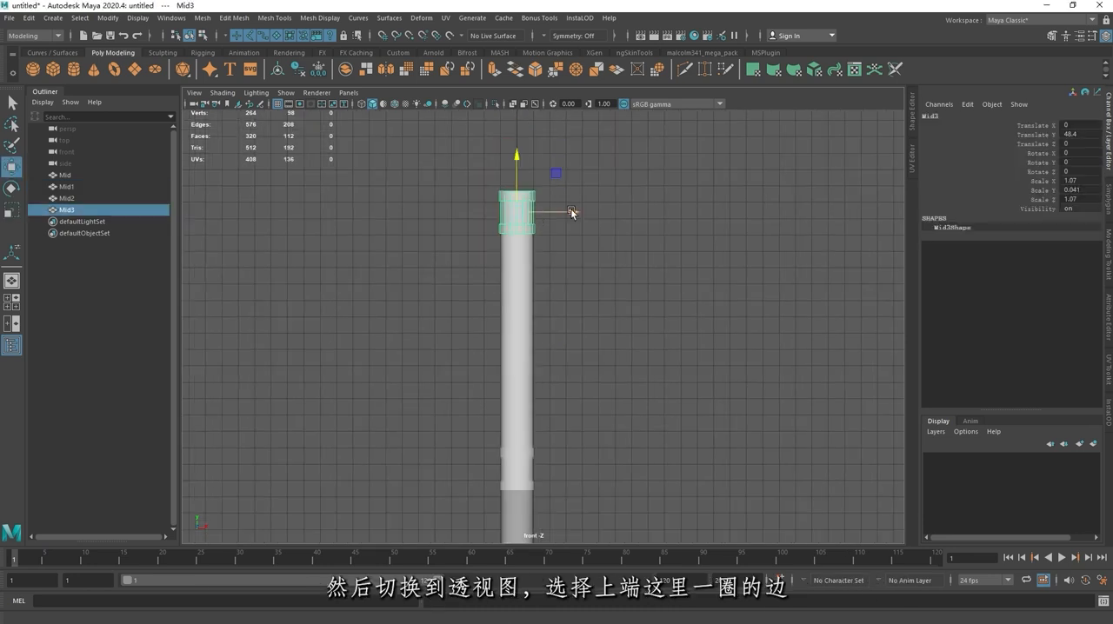
{"action": "key", "text": "space"}
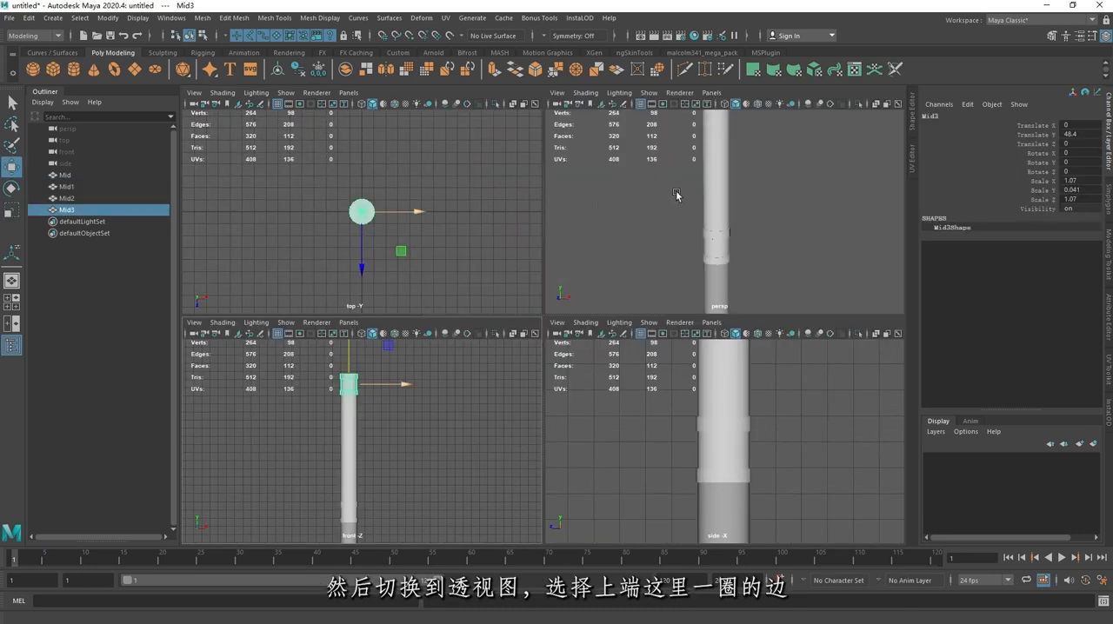
Step: Bevel the circular edge around the top ring's upper cap with a Fraction of 0.3
{"action": "key", "text": "space"}
{"action": "key", "text": "f"}
{"action": "middle_click_drag", "start_coordinate": [574, 199], "coordinate": [555, 253], "text": "alt"}
{"action": "left_click_drag", "start_coordinate": [658, 233], "coordinate": [677, 287], "text": "alt"}
{"action": "right_click_drag", "start_coordinate": [549, 242], "coordinate": [550, 211]}
{"action": "double_click", "coordinate": [534, 311]}
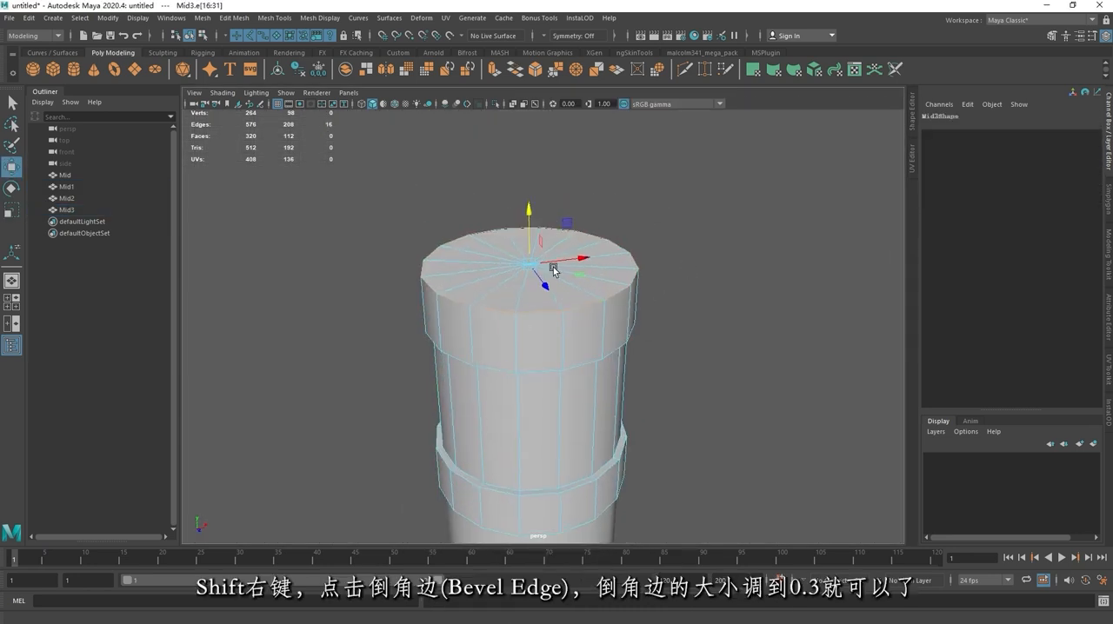
{"action": "left_click_drag", "start_coordinate": [553, 267], "coordinate": [596, 298], "text": "alt"}
{"action": "right_click", "coordinate": [600, 302], "text": "shift"}
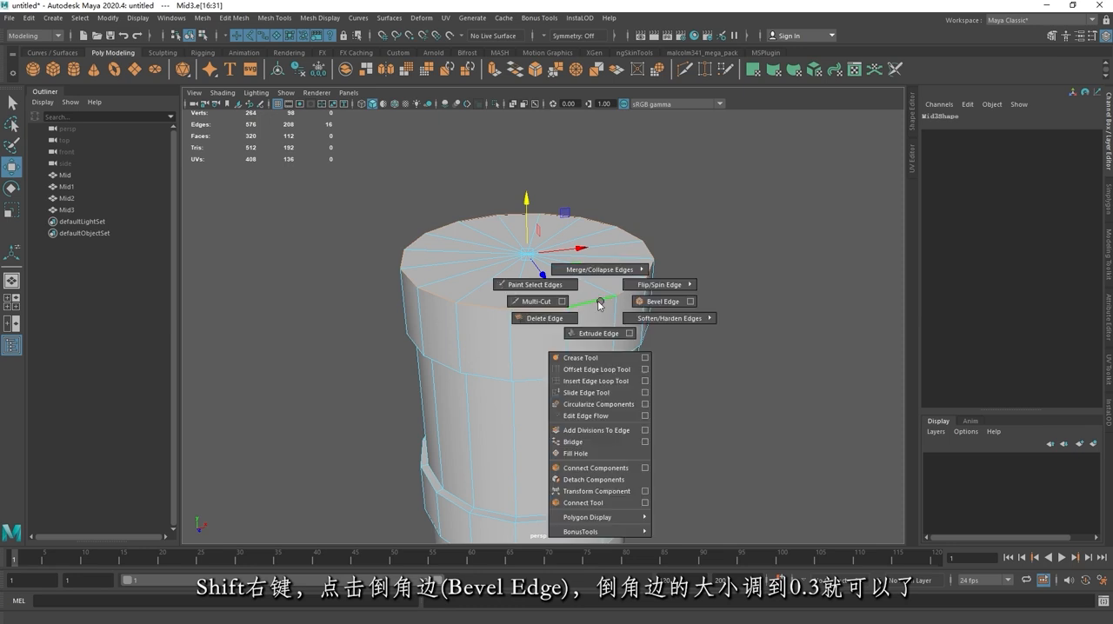
{"action": "left_click", "coordinate": [675, 304]}
{"action": "left_click_drag", "start_coordinate": [699, 320], "coordinate": [706, 283], "text": "alt"}
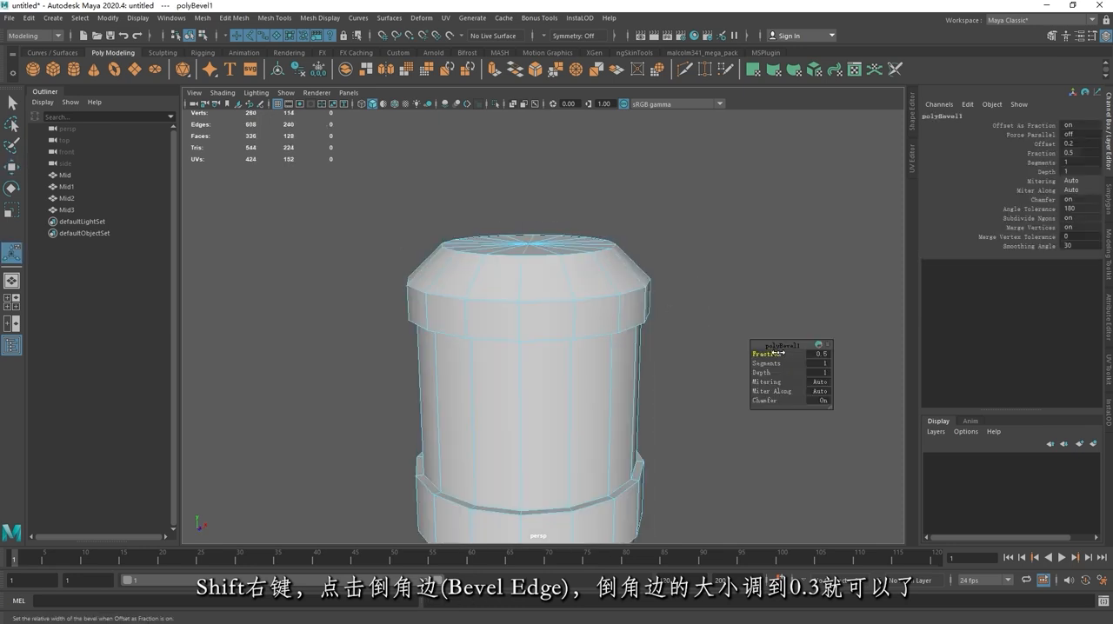
{"action": "left_click_drag", "start_coordinate": [774, 353], "coordinate": [778, 353]}
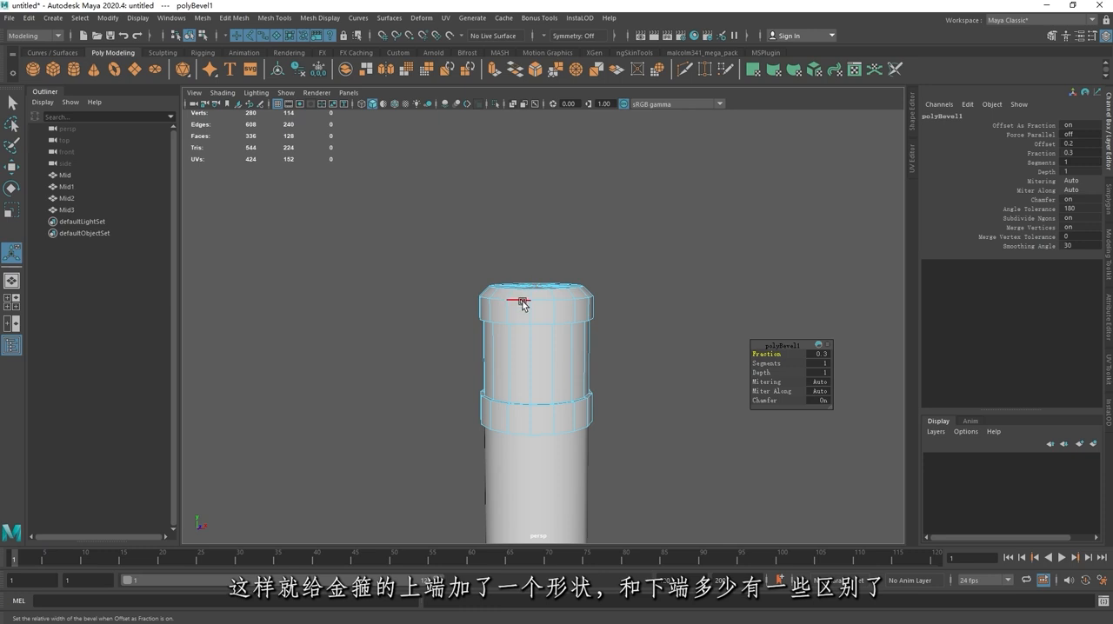
Step: Delete the top ring's construction history
{"action": "right_click_drag", "start_coordinate": [523, 304], "coordinate": [580, 276]}
{"action": "left_click_drag", "start_coordinate": [636, 281], "coordinate": [560, 289], "text": "alt"}
{"action": "key", "text": "alt+shift+d"}
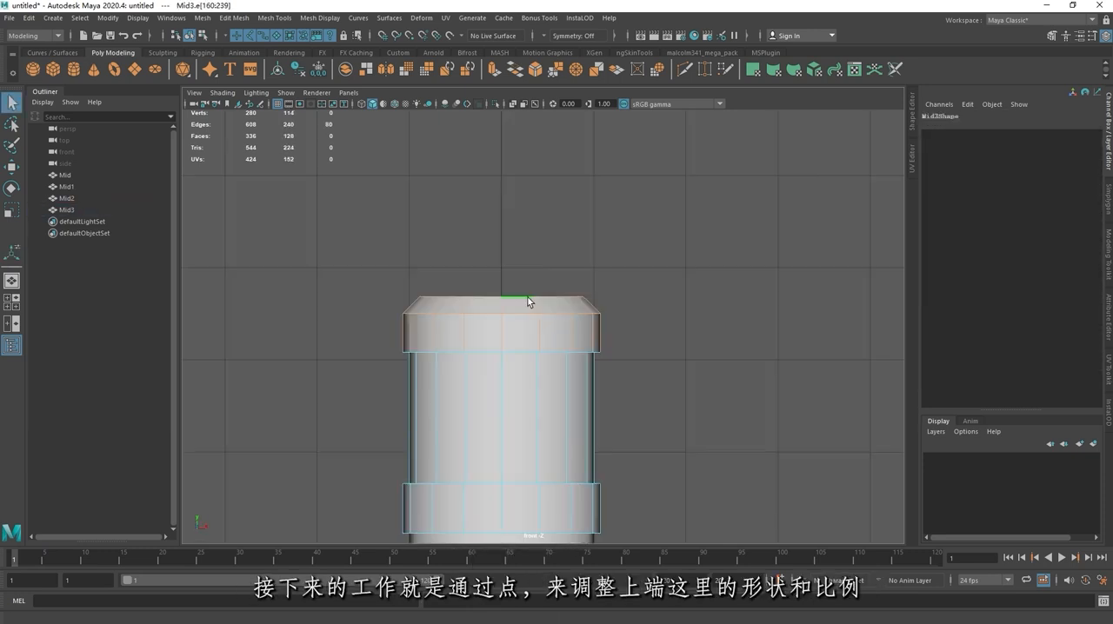
Step: Raise the cap and shoulder vertices of the top ring in the front view to widen its upper raised band
{"action": "right_click_drag", "start_coordinate": [528, 297], "coordinate": [462, 286]}
{"action": "left_click_drag", "start_coordinate": [306, 239], "coordinate": [741, 332]}
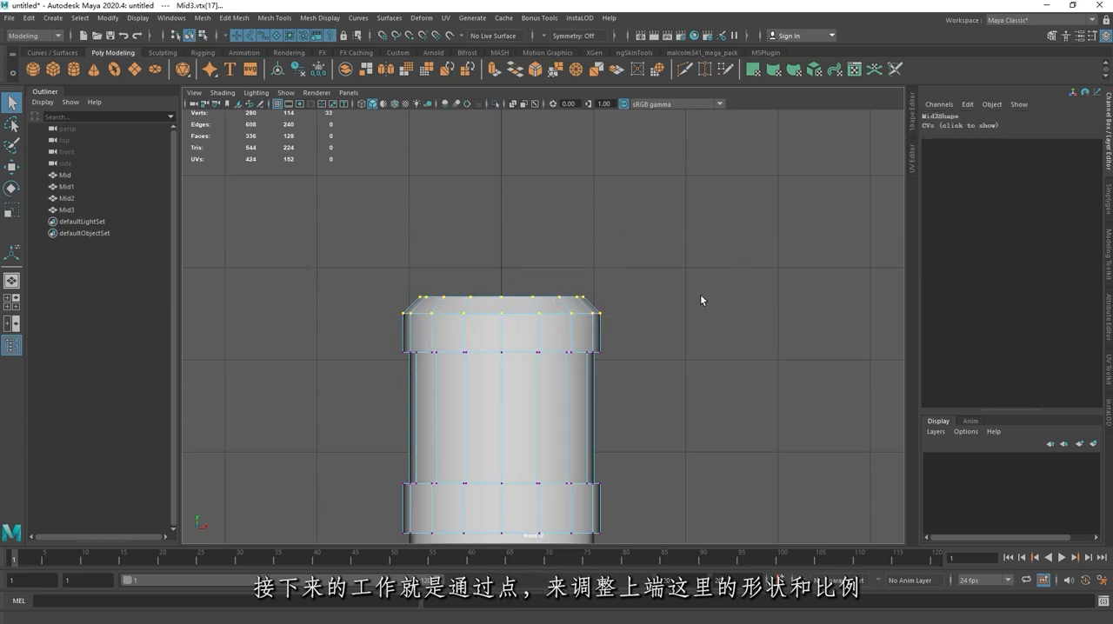
{"action": "key", "text": "w"}
{"action": "left_click_drag", "start_coordinate": [502, 250], "coordinate": [496, 230]}
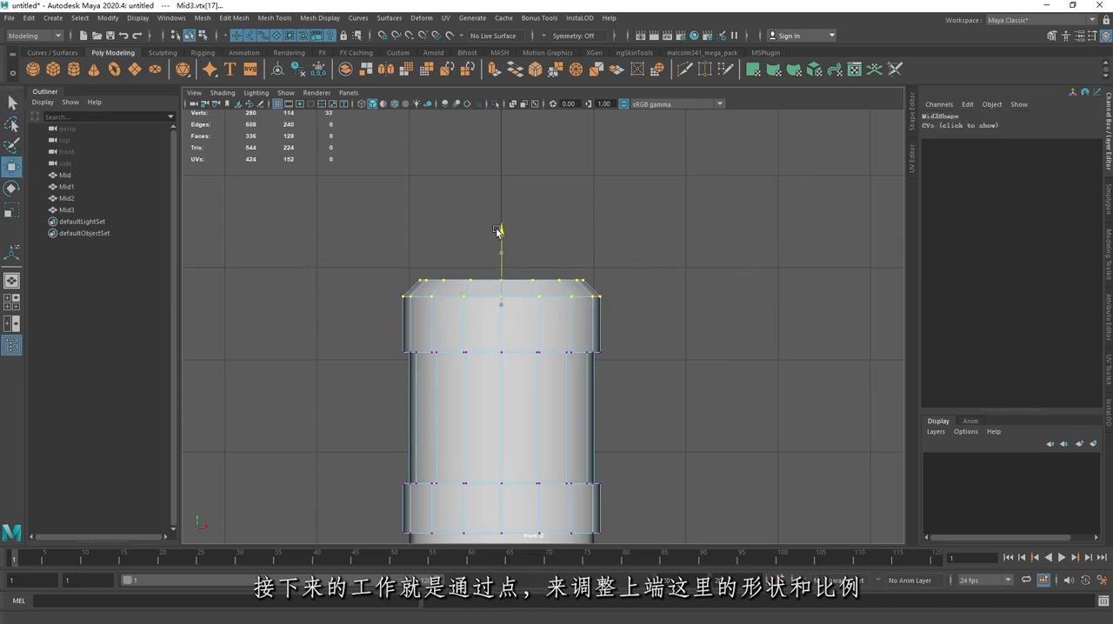
{"action": "scroll", "coordinate": [543, 280], "scroll_direction": "down", "scroll_amount": 7}
{"action": "scroll", "coordinate": [559, 306], "scroll_direction": "up", "scroll_amount": 6}
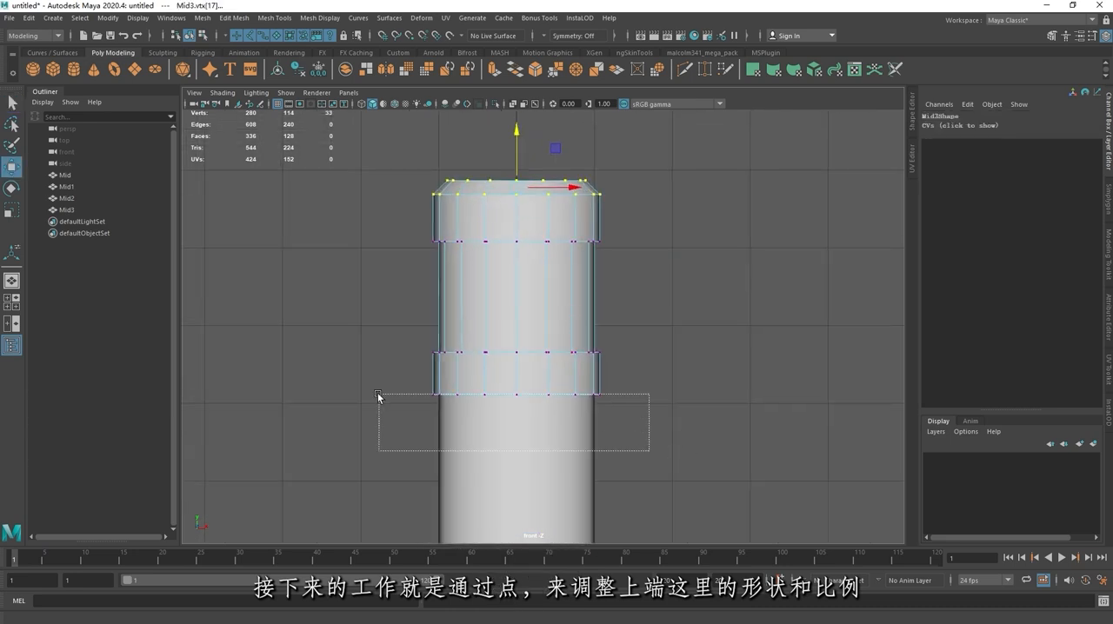
Step: Lower the top ring's bottom vertices to widen its lower band, and shift that whole band down to lengthen the recess
{"action": "left_click_drag", "start_coordinate": [378, 398], "coordinate": [374, 378]}
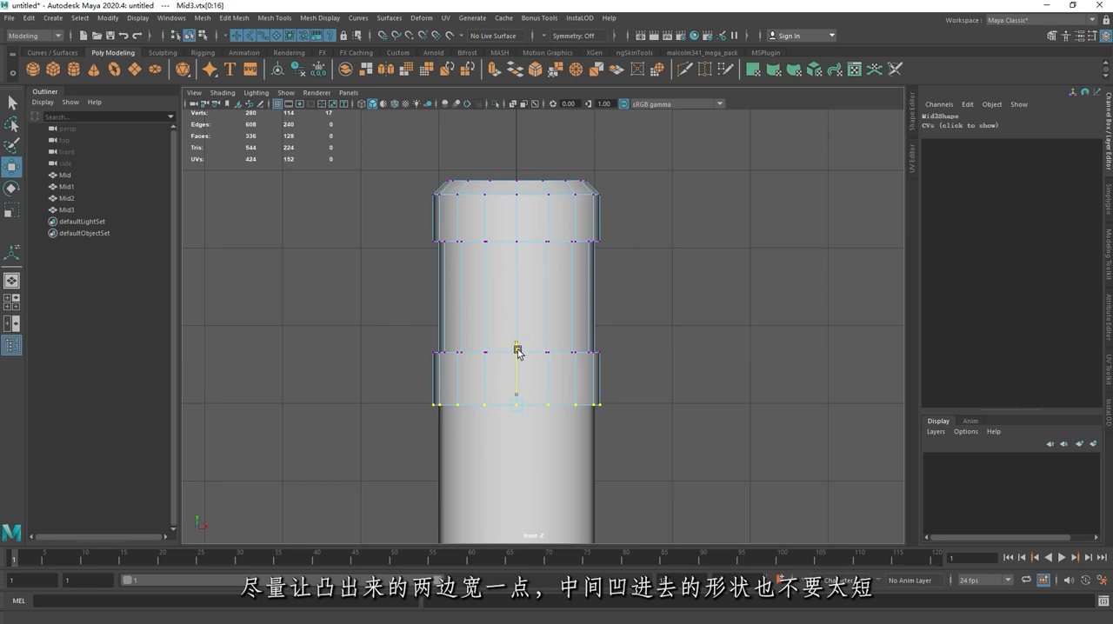
{"action": "scroll", "coordinate": [516, 352], "scroll_direction": "down", "scroll_amount": 5}
{"action": "left_click_drag", "start_coordinate": [489, 340], "coordinate": [676, 413]}
{"action": "scroll", "coordinate": [557, 343], "scroll_direction": "up", "scroll_amount": 7}
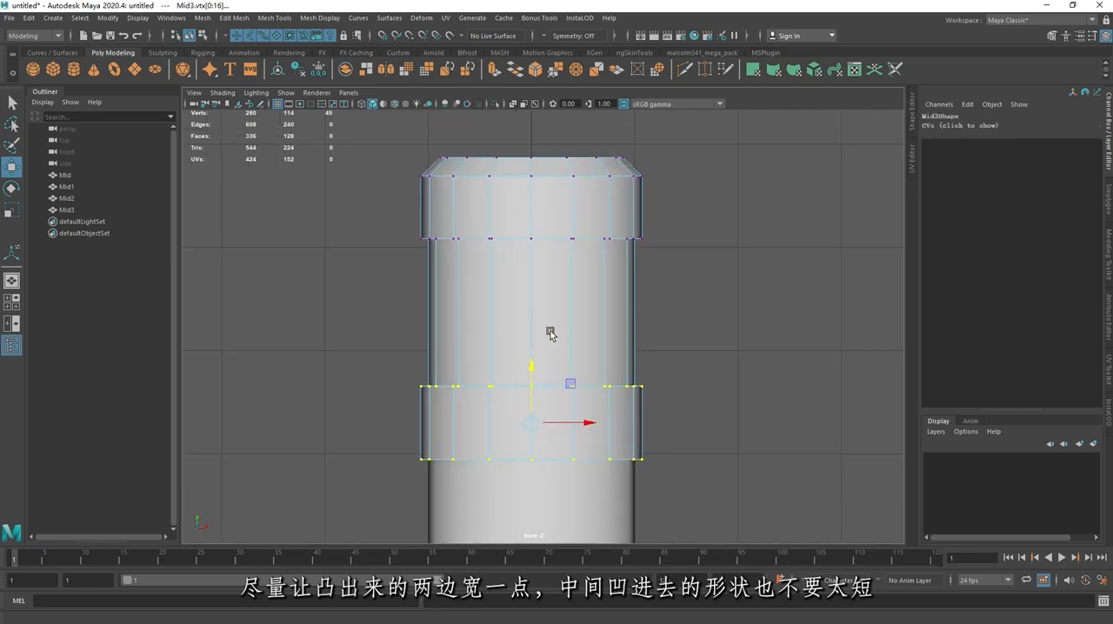
{"action": "middle_click_drag", "start_coordinate": [549, 333], "coordinate": [551, 307], "text": "alt"}
{"action": "left_click_drag", "start_coordinate": [534, 340], "coordinate": [532, 356]}
Step: Raise the upper band vertices of the lower ring slightly to lengthen its recessed middle
{"action": "scroll", "coordinate": [541, 367], "scroll_direction": "down", "scroll_amount": 7}
{"action": "middle_click_drag", "start_coordinate": [543, 369], "coordinate": [535, 255], "text": "alt"}
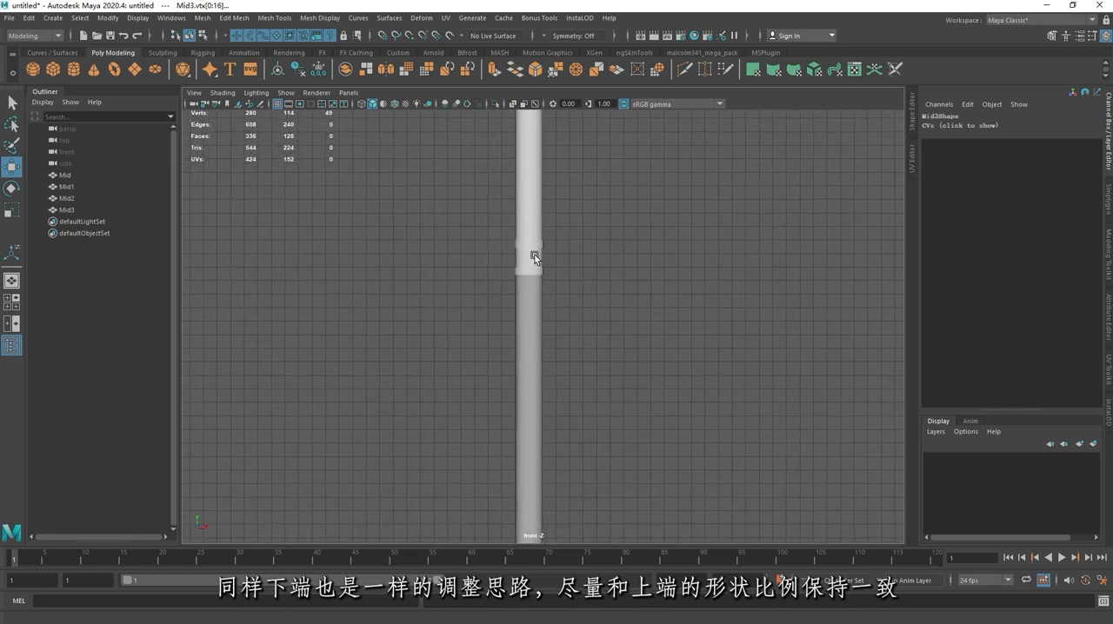
{"action": "scroll", "coordinate": [536, 252], "scroll_direction": "up", "scroll_amount": 3}
{"action": "middle_click_drag", "start_coordinate": [532, 193], "coordinate": [548, 309], "text": "alt"}
{"action": "scroll", "coordinate": [547, 310], "scroll_direction": "up", "scroll_amount": 2}
{"action": "scroll", "coordinate": [547, 310], "scroll_direction": "up", "scroll_amount": 5}
{"action": "left_click", "coordinate": [567, 293]}
{"action": "right_click_drag", "start_coordinate": [571, 290], "coordinate": [514, 291]}
{"action": "left_click_drag", "start_coordinate": [428, 229], "coordinate": [649, 315]}
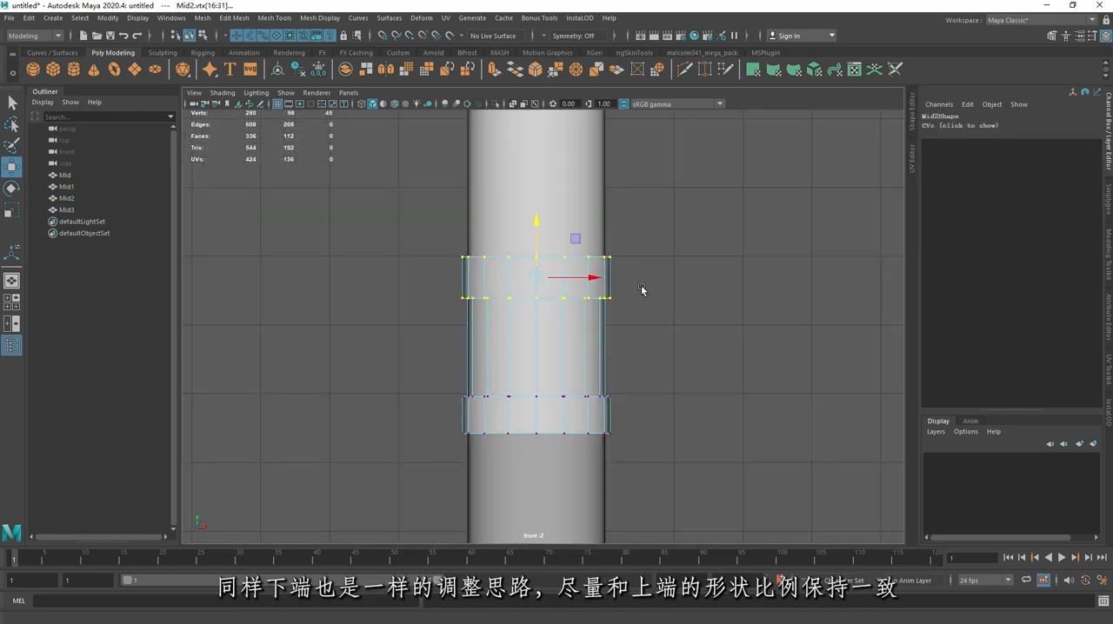
{"action": "left_click_drag", "start_coordinate": [536, 224], "coordinate": [536, 214]}
Step: Widen the lower ring's two raised bands by moving its top vertex row up and its bottom row down
{"action": "middle_click_drag", "start_coordinate": [520, 287], "coordinate": [535, 286], "text": "alt"}
{"action": "left_click_drag", "start_coordinate": [459, 415], "coordinate": [724, 474]}
{"action": "left_click_drag", "start_coordinate": [557, 372], "coordinate": [561, 379]}
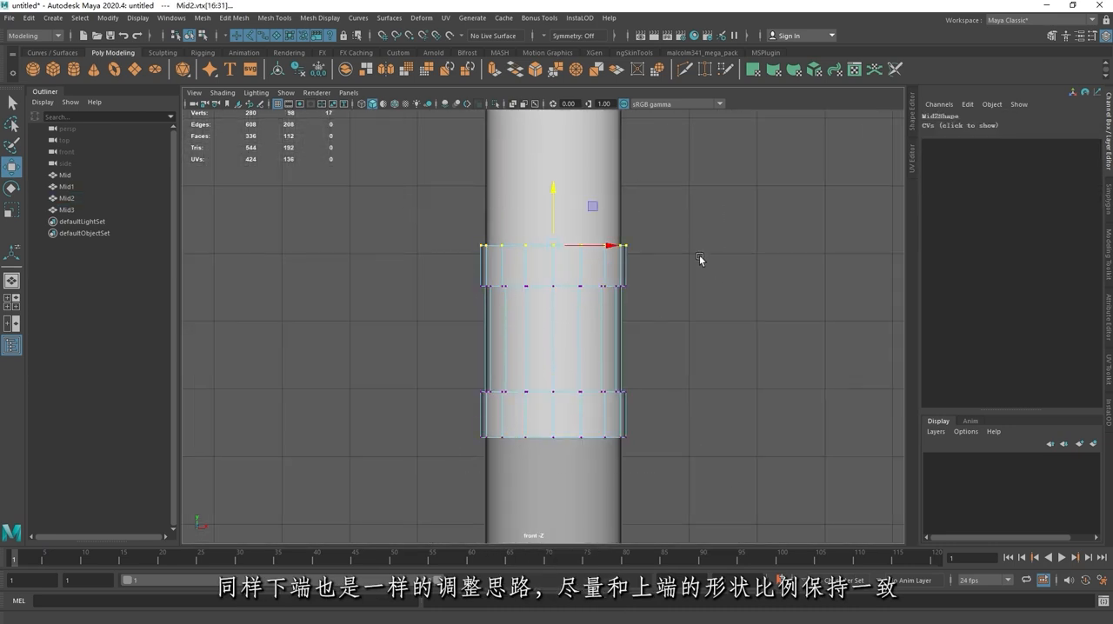
{"action": "left_click_drag", "start_coordinate": [672, 494], "coordinate": [452, 422]}
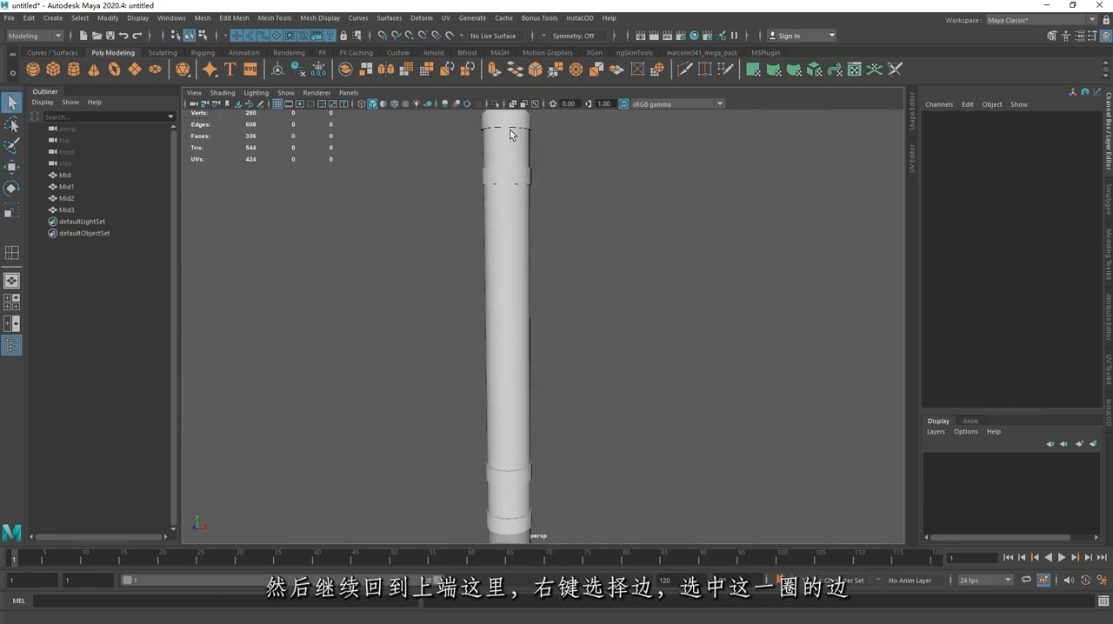
Step: Bevel the top ring's shoulder edge loop, where the slope meets the vertical side, with a Fraction of 0.05
{"action": "left_click", "coordinate": [510, 133]}
{"action": "key", "text": "f"}
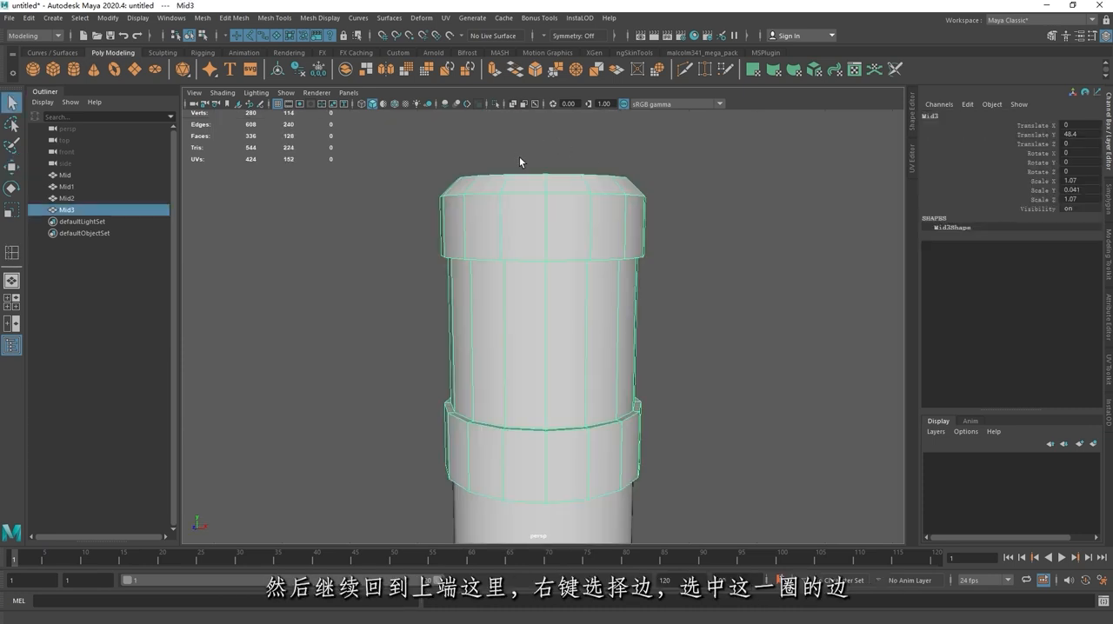
{"action": "left_click_drag", "start_coordinate": [519, 159], "coordinate": [549, 206], "text": "alt"}
{"action": "middle_click_drag", "start_coordinate": [549, 206], "coordinate": [519, 257], "text": "alt"}
{"action": "scroll", "coordinate": [513, 261], "scroll_direction": "up", "scroll_amount": 4}
{"action": "right_click_drag", "start_coordinate": [455, 264], "coordinate": [455, 231]}
{"action": "double_click", "coordinate": [479, 270]}
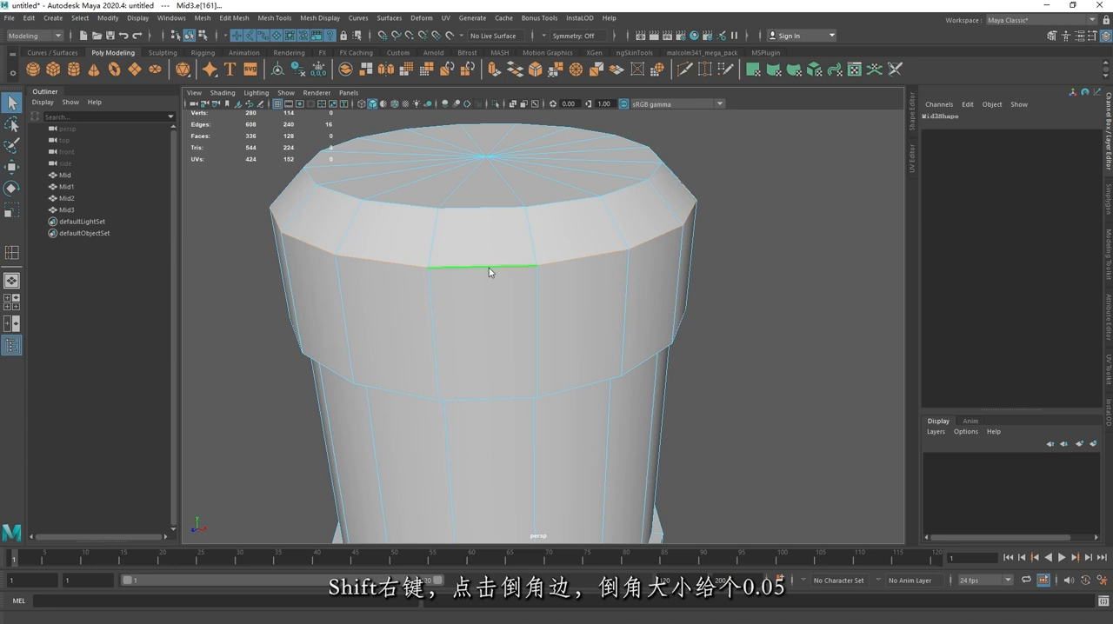
{"action": "right_click_drag", "start_coordinate": [488, 268], "coordinate": [541, 268], "text": "shift"}
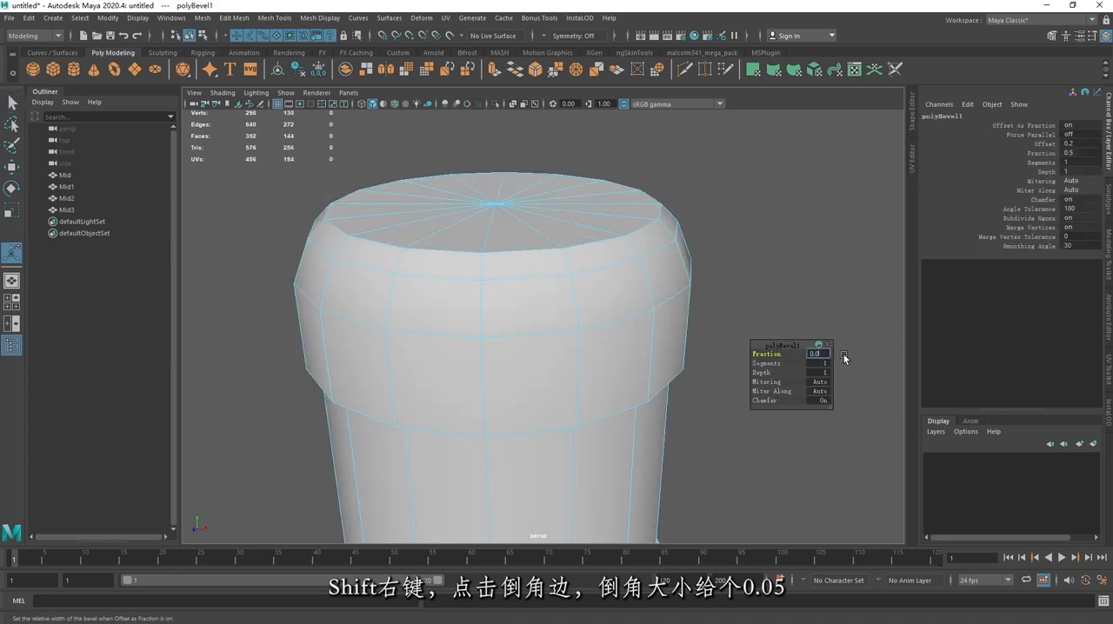
{"action": "type", "text": "5"}
{"action": "key", "text": "Return"}
{"action": "right_click_drag", "start_coordinate": [637, 281], "coordinate": [698, 266]}
{"action": "left_click", "coordinate": [728, 266]}
{"action": "left_click_drag", "start_coordinate": [706, 259], "coordinate": [650, 234], "text": "alt"}
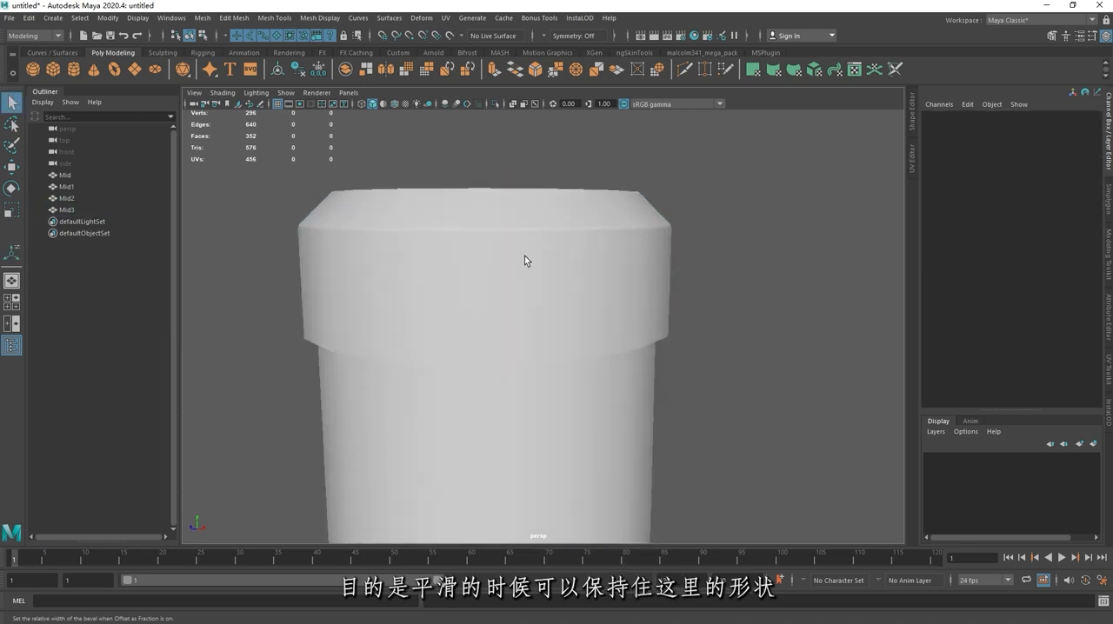
Step: Delete history and freeze transformations on the upper section and its two rings
{"action": "left_click", "coordinate": [525, 258]}
{"action": "left_click_drag", "start_coordinate": [526, 257], "coordinate": [527, 279], "text": "alt"}
{"action": "left_click_drag", "start_coordinate": [447, 137], "coordinate": [628, 445]}
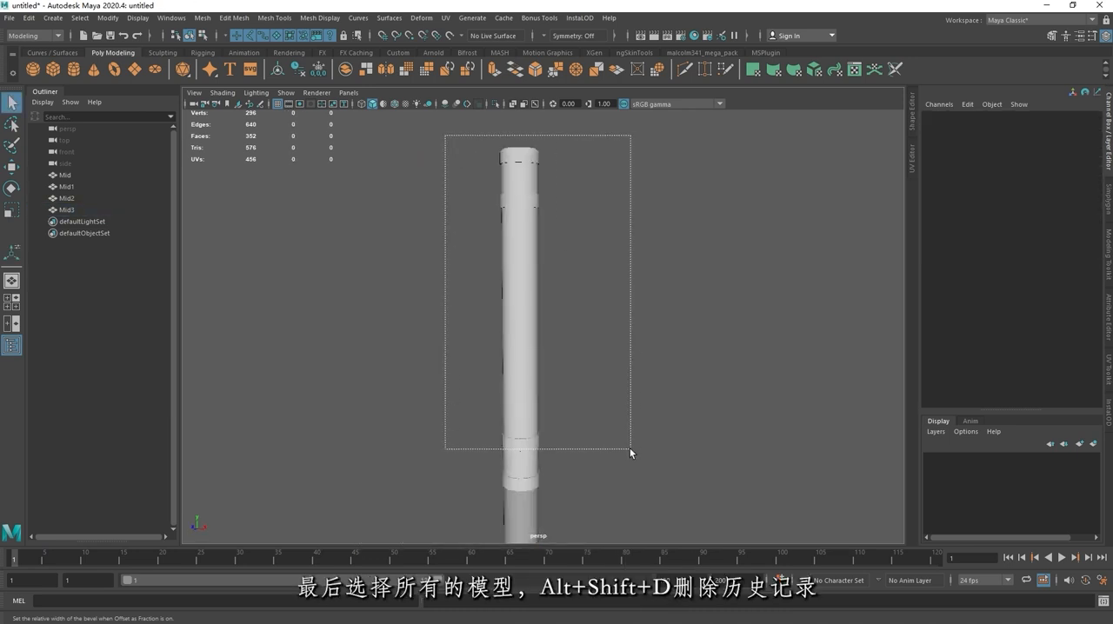
{"action": "left_click_drag", "start_coordinate": [581, 390], "coordinate": [570, 362], "text": "alt"}
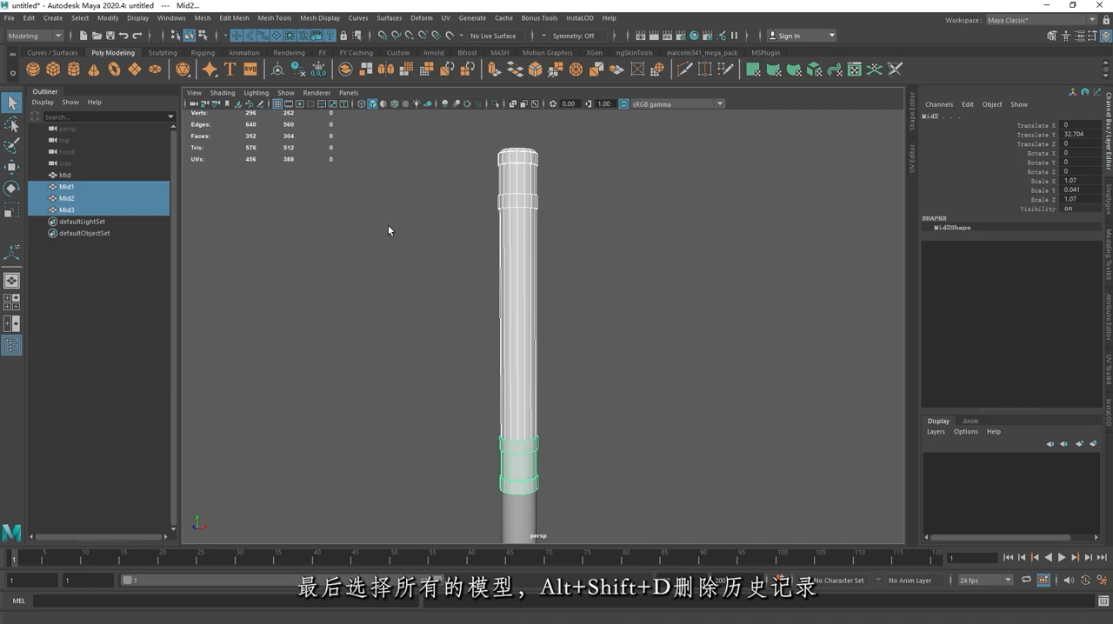
{"action": "left_click", "coordinate": [108, 18]}
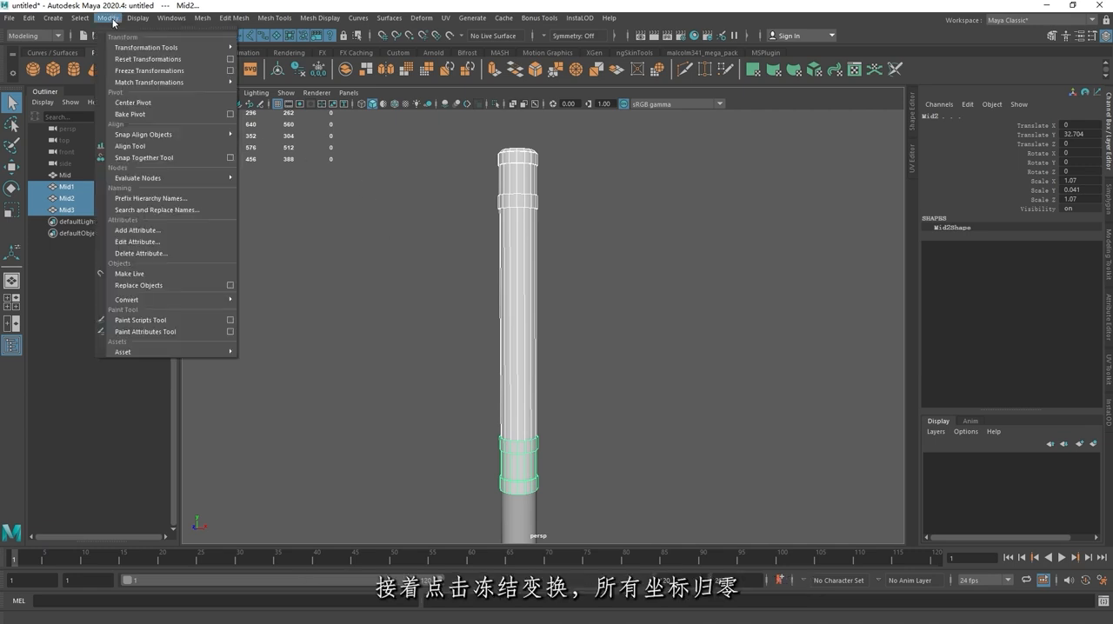
{"action": "left_click", "coordinate": [175, 71]}
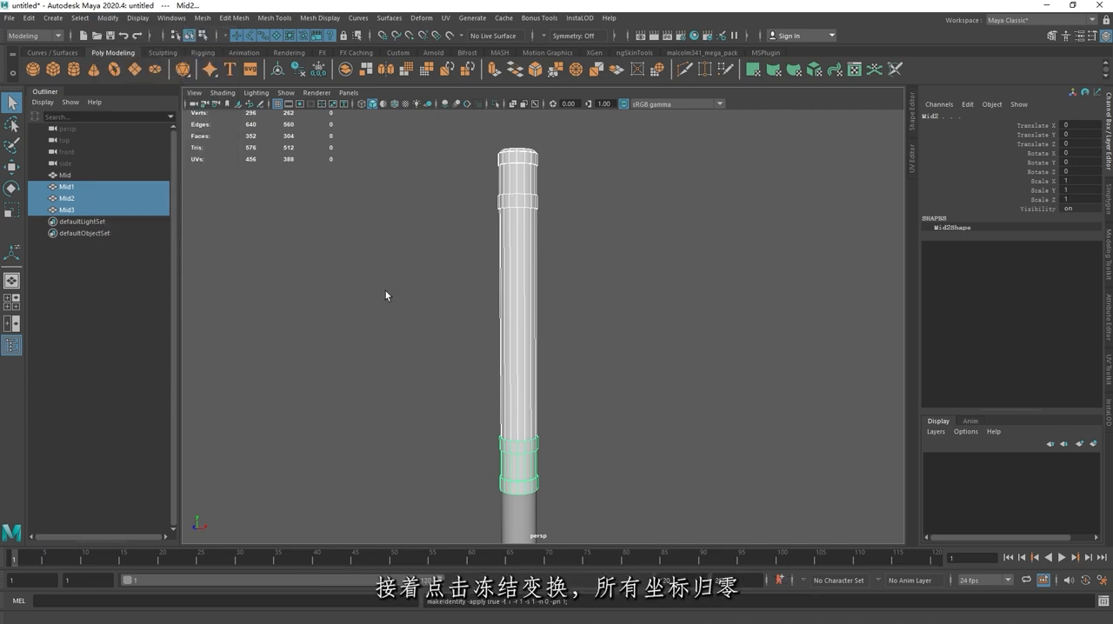
Step: Rename the upper section as JinGu, the top ring as JinGuUp and the lower ring as JinGuDown
{"action": "left_click", "coordinate": [93, 187]}
{"action": "left_click", "coordinate": [90, 209]}
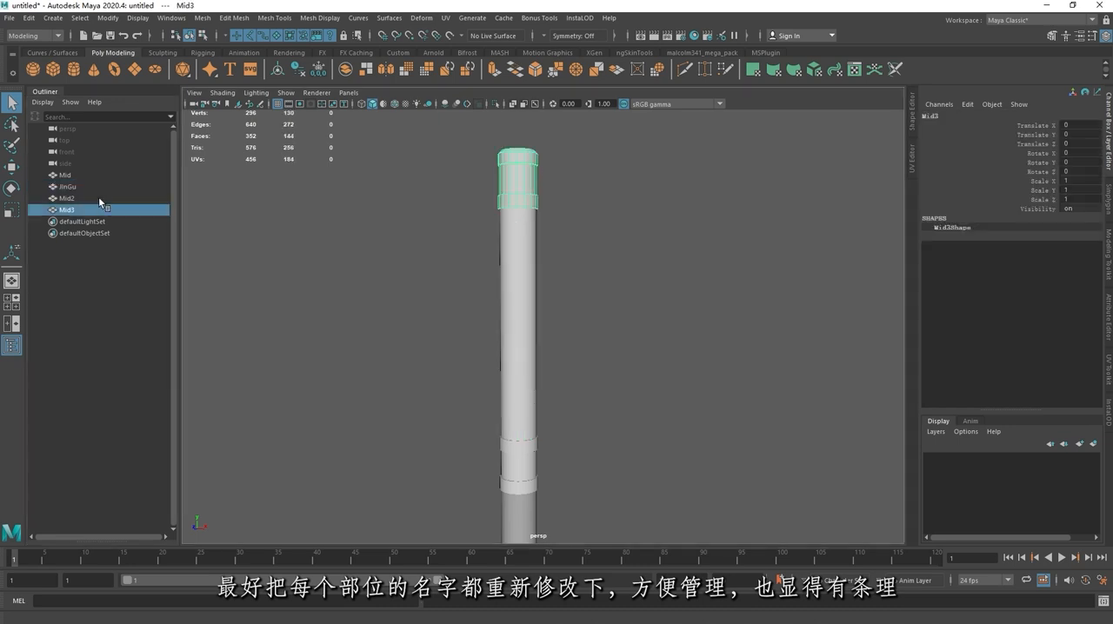
{"action": "double_click", "coordinate": [91, 208]}
{"action": "type", "text": "JinGuUp"}
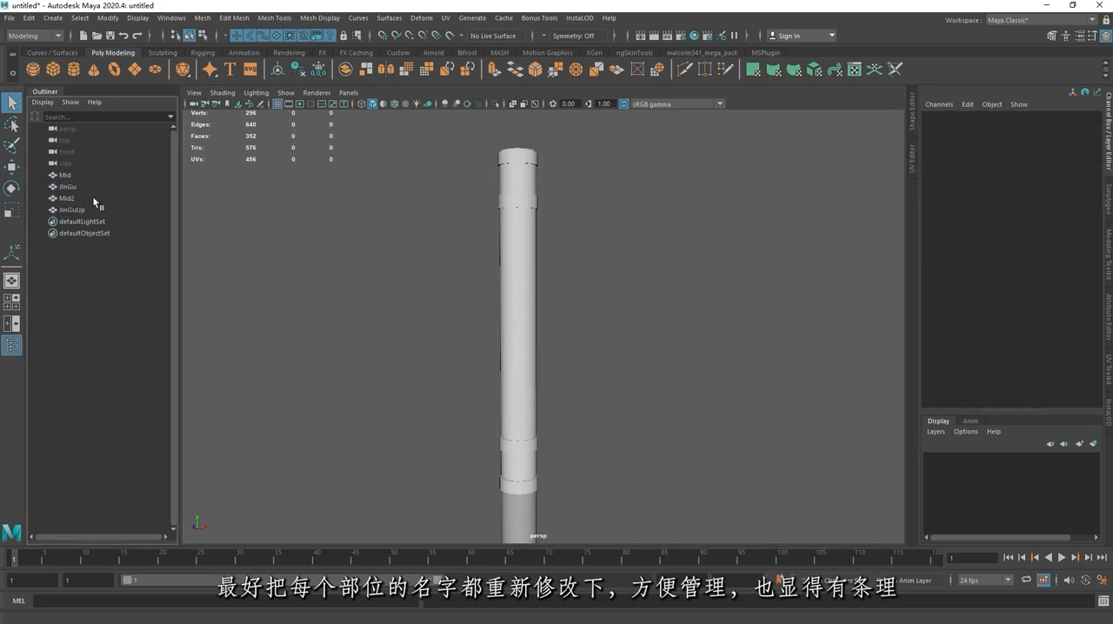
{"action": "double_click", "coordinate": [95, 201]}
{"action": "type", "text": "JinGuDown"}
{"action": "key", "text": "Return"}
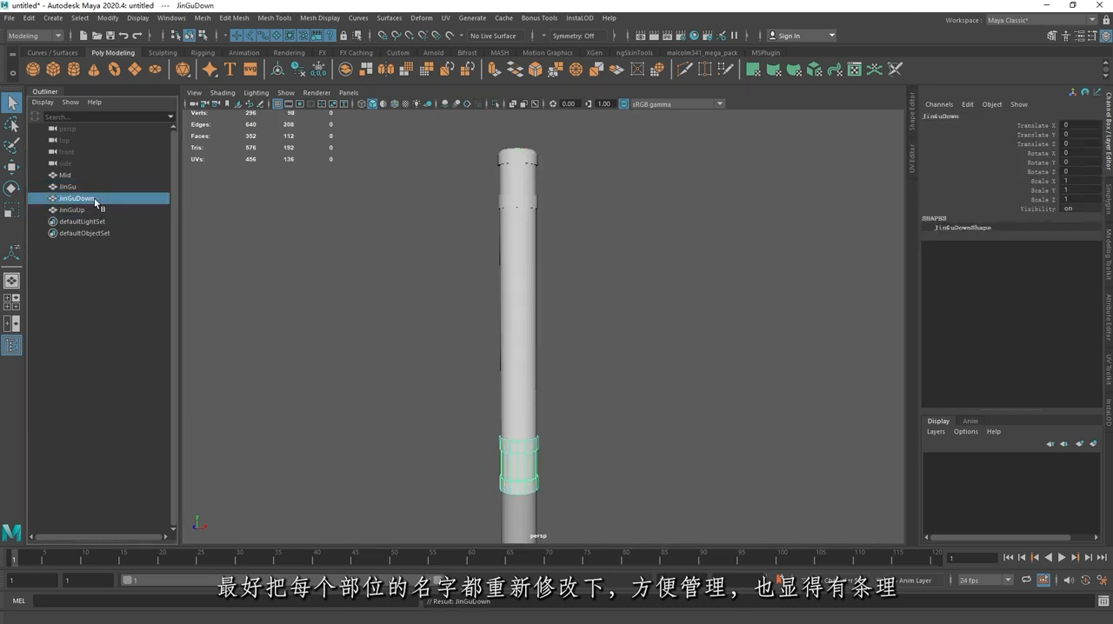
{"action": "left_click", "coordinate": [291, 183]}
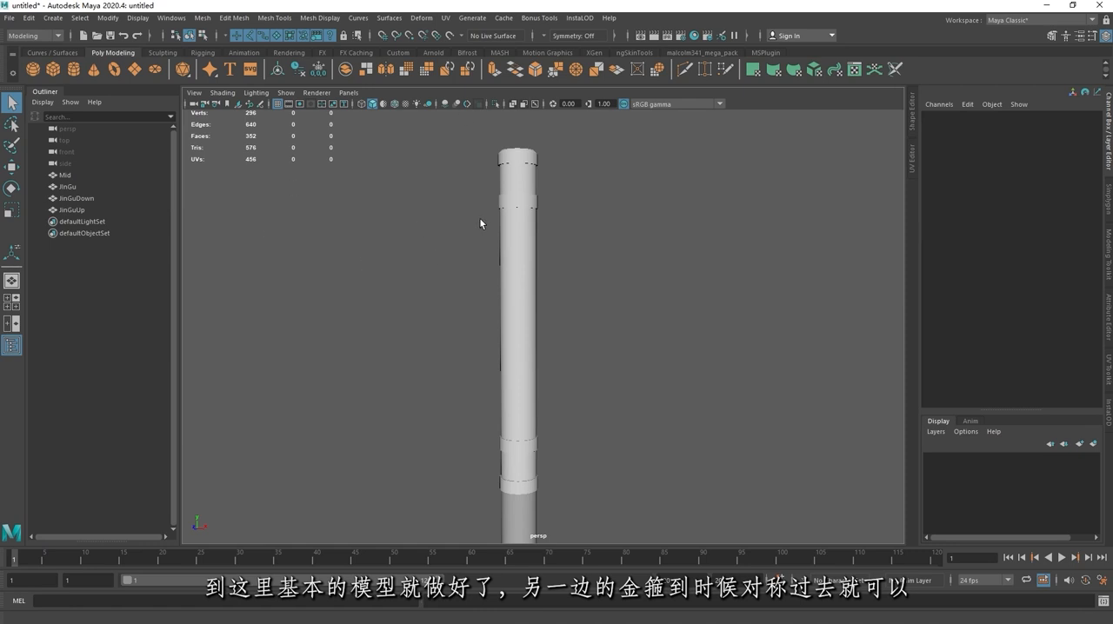
{"action": "scroll", "coordinate": [479, 218], "scroll_direction": "down", "scroll_amount": 6}
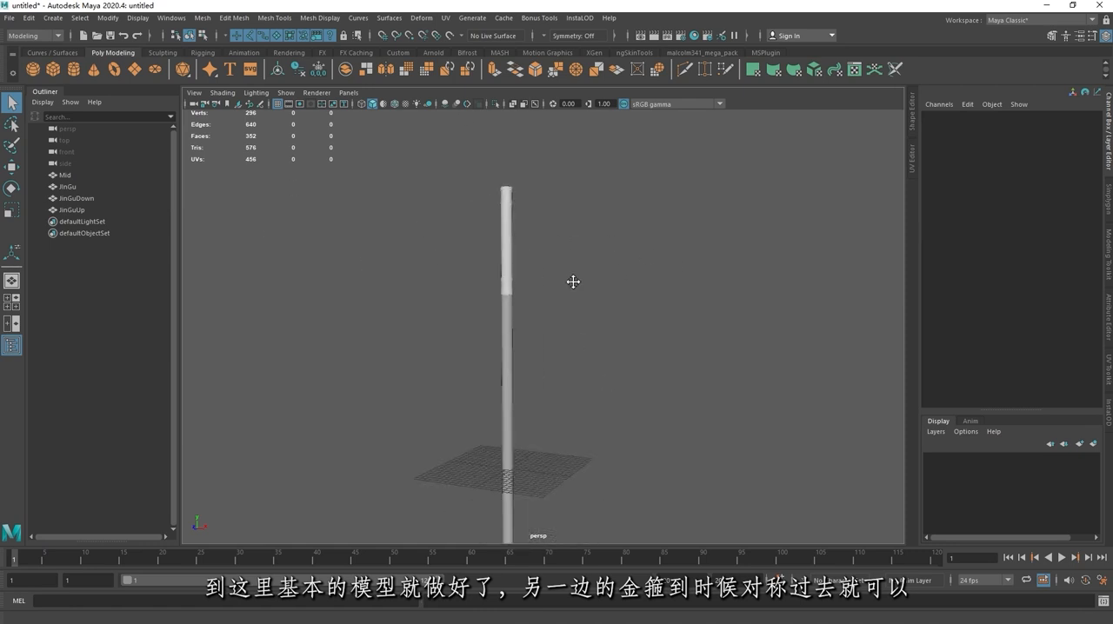
{"action": "middle_click_drag", "start_coordinate": [573, 281], "coordinate": [563, 256], "text": "alt"}
{"action": "right_click_drag", "start_coordinate": [563, 257], "coordinate": [461, 228], "text": "alt"}
{"action": "middle_click_drag", "start_coordinate": [578, 306], "coordinate": [561, 256], "text": "alt"}
{"action": "right_click_drag", "start_coordinate": [561, 257], "coordinate": [606, 269], "text": "alt"}
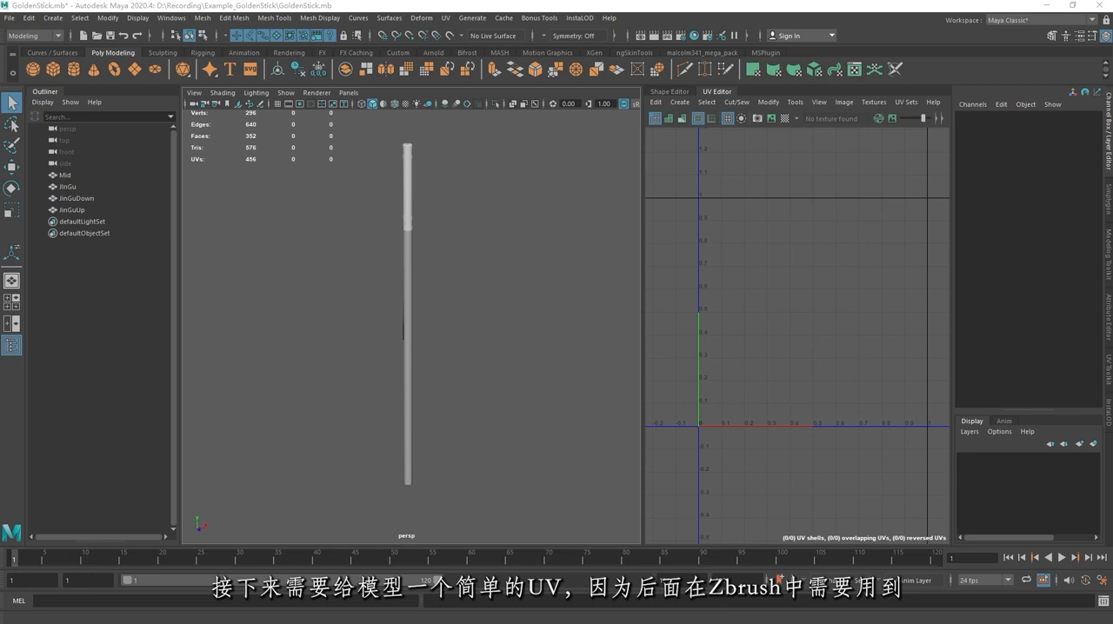
Step: Widen the UV Editor beside the viewport and select the middle shaft to show its UVs
{"action": "left_click_drag", "start_coordinate": [493, 224], "coordinate": [463, 199], "text": "alt"}
{"action": "left_click_drag", "start_coordinate": [642, 247], "coordinate": [557, 241]}
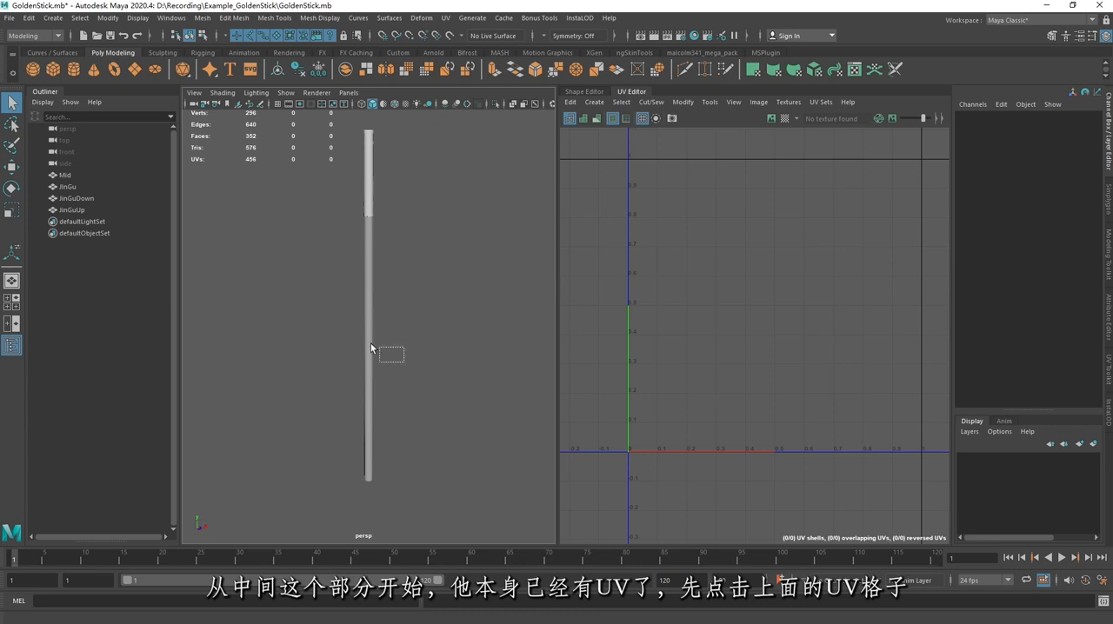
{"action": "left_click_drag", "start_coordinate": [371, 348], "coordinate": [370, 348]}
{"action": "left_click_drag", "start_coordinate": [494, 277], "coordinate": [261, 262], "text": "alt"}
{"action": "key", "text": "w"}
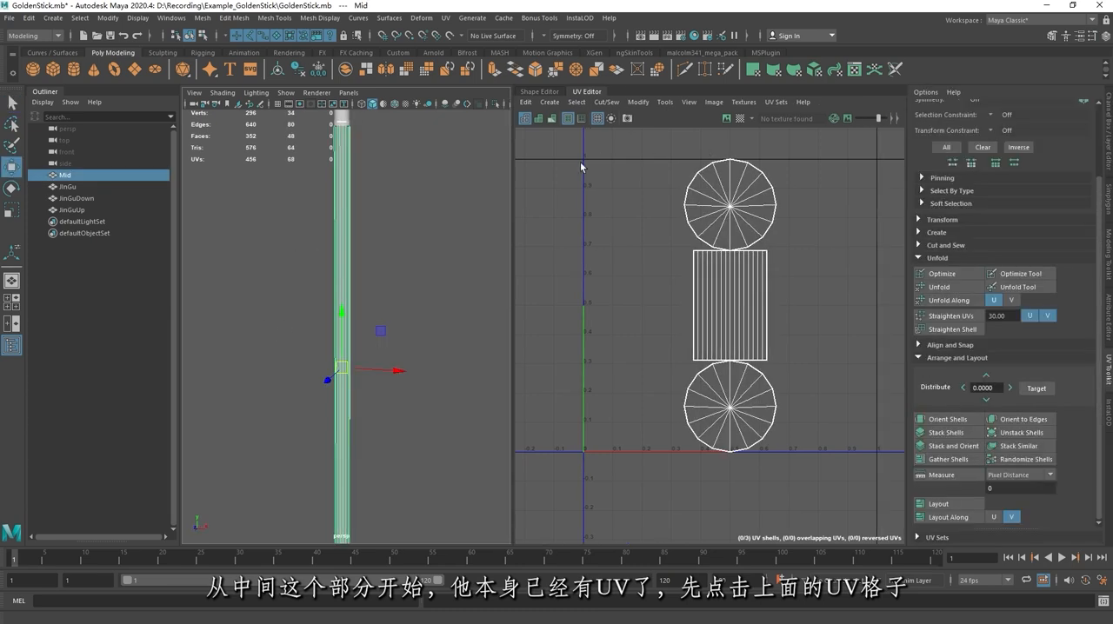
Step: Apply the checker map to the middle shaft, refresh it by toggling the texture image display, and unfold the shaft's UVs
{"action": "left_click", "coordinate": [735, 119]}
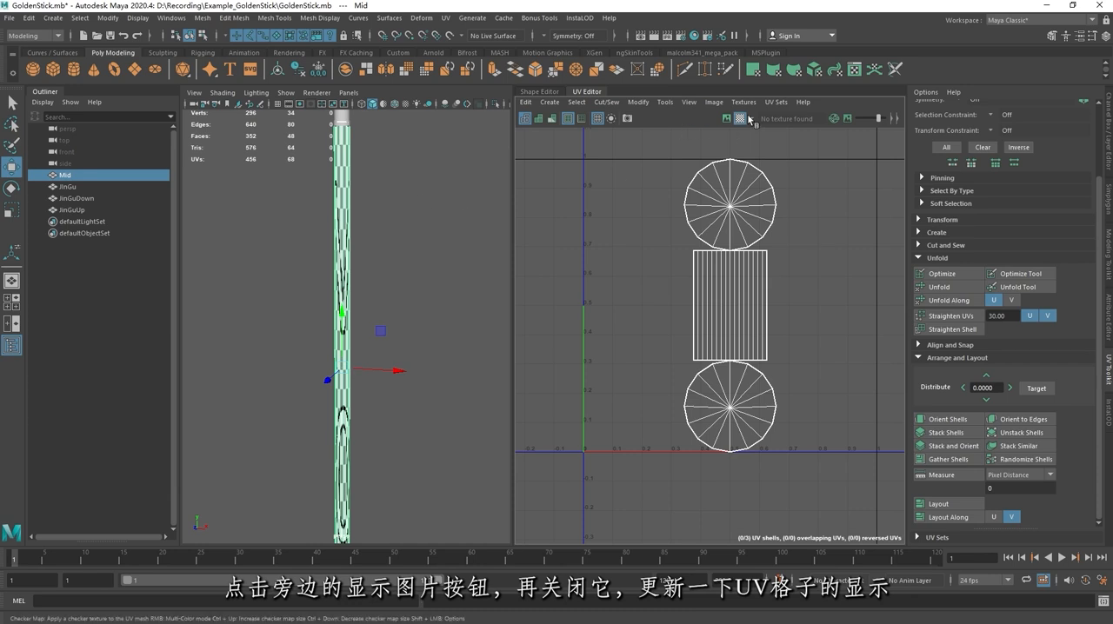
{"action": "left_click", "coordinate": [727, 118]}
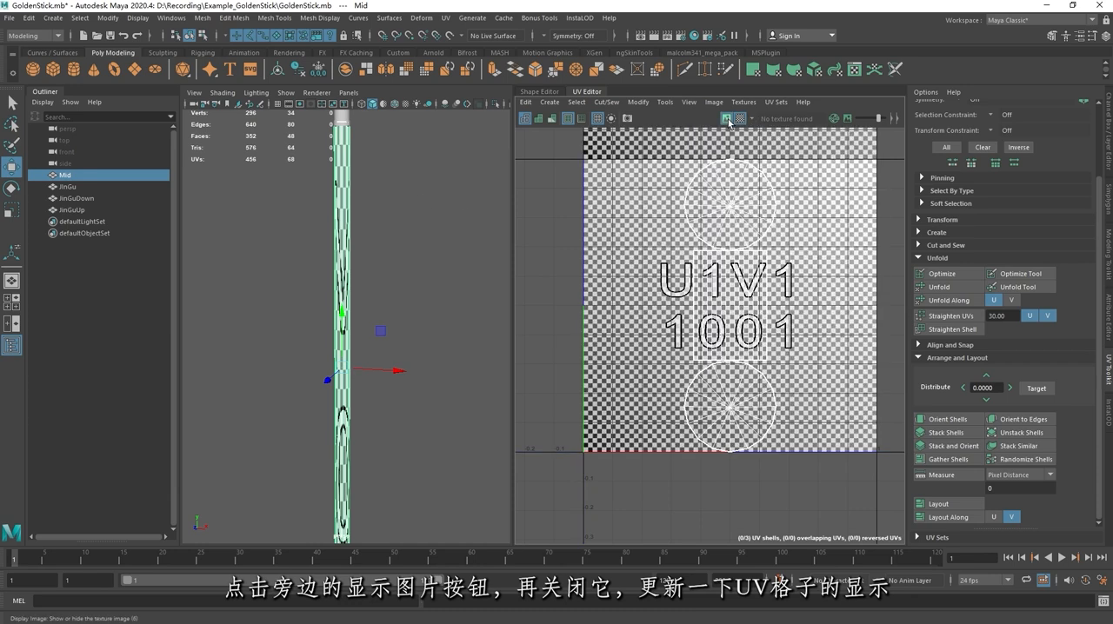
{"action": "left_click", "coordinate": [727, 118]}
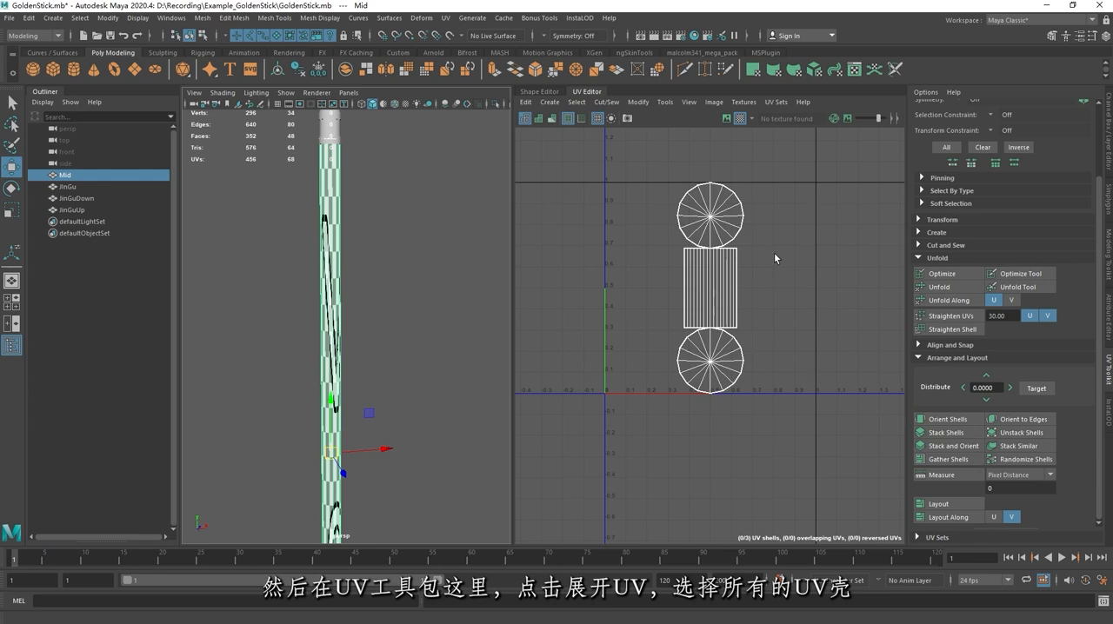
{"action": "left_click", "coordinate": [943, 288]}
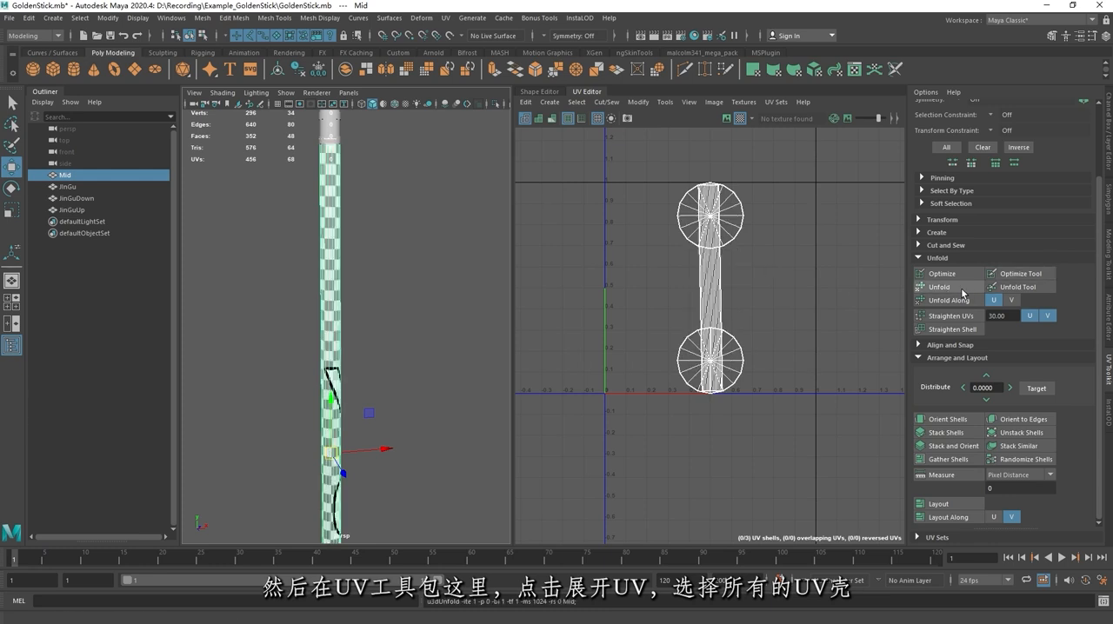
Step: Lay out all the shaft's UV shells with Stack Similar enabled and Shell Pre-Rotation set to Vertical
{"action": "right_click_drag", "start_coordinate": [735, 255], "coordinate": [683, 181]}
{"action": "left_click_drag", "start_coordinate": [606, 162], "coordinate": [795, 412]}
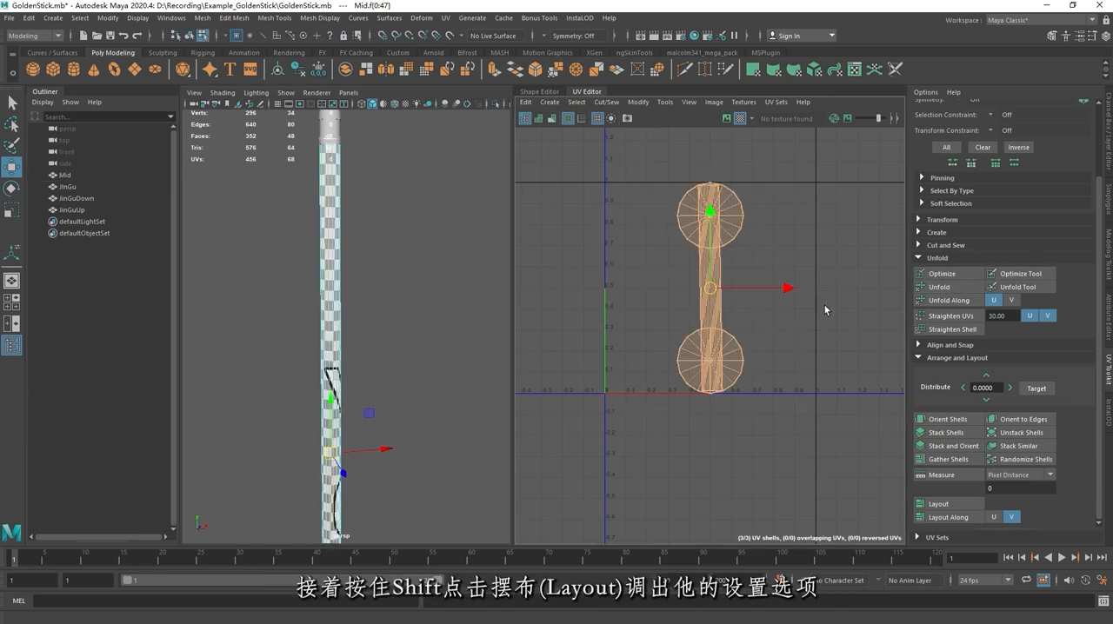
{"action": "left_click", "coordinate": [940, 504], "text": "shift"}
{"action": "left_click_drag", "start_coordinate": [788, 115], "coordinate": [765, 116]}
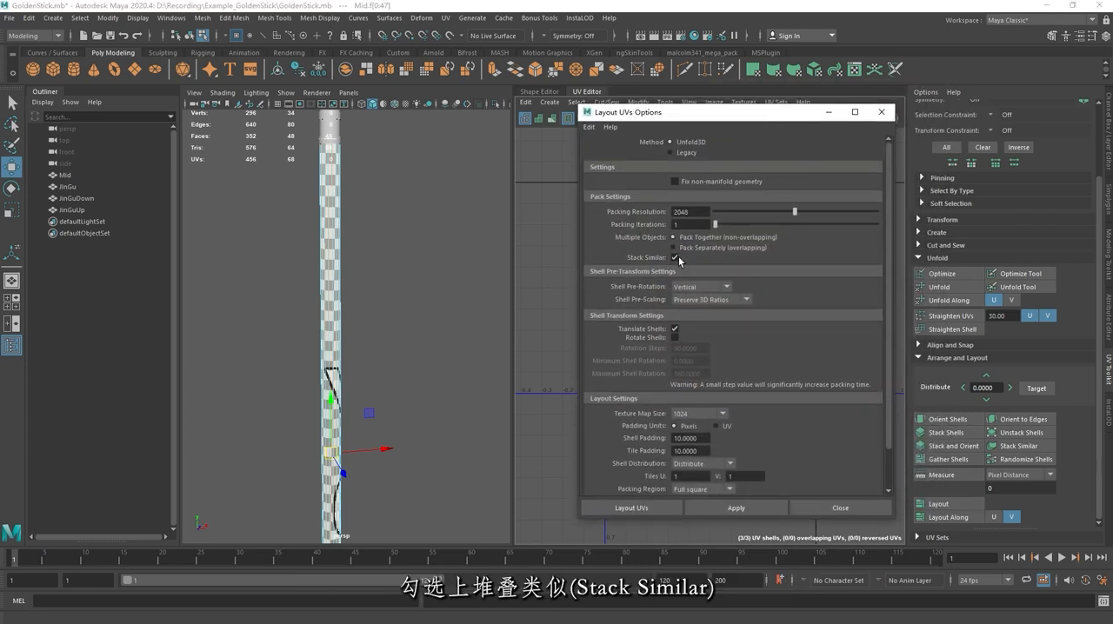
{"action": "left_click", "coordinate": [675, 290]}
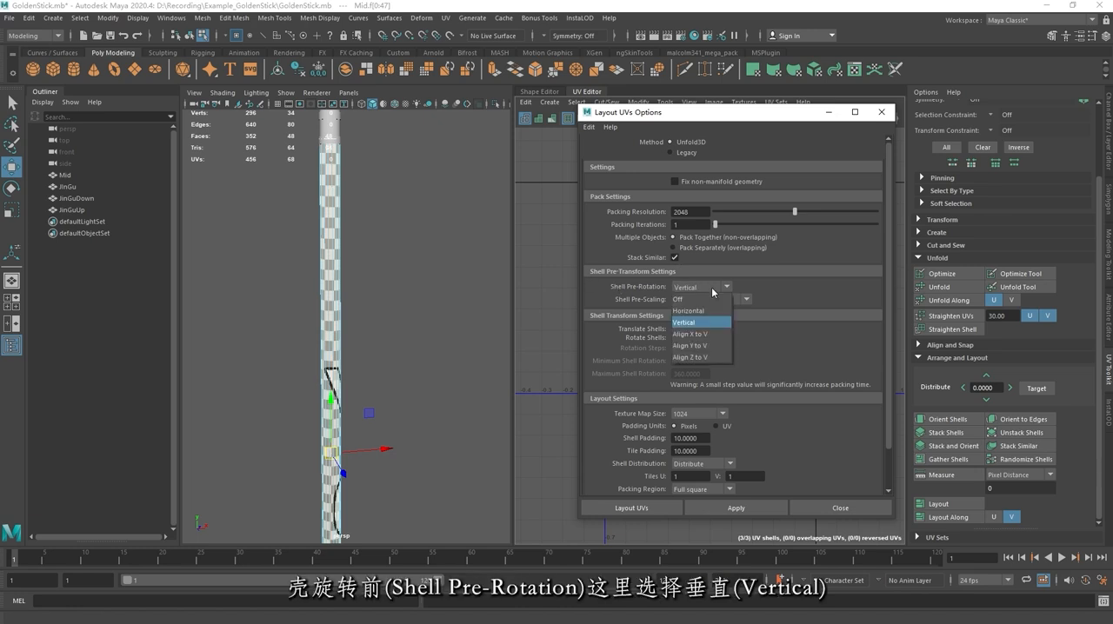
{"action": "left_click", "coordinate": [691, 327]}
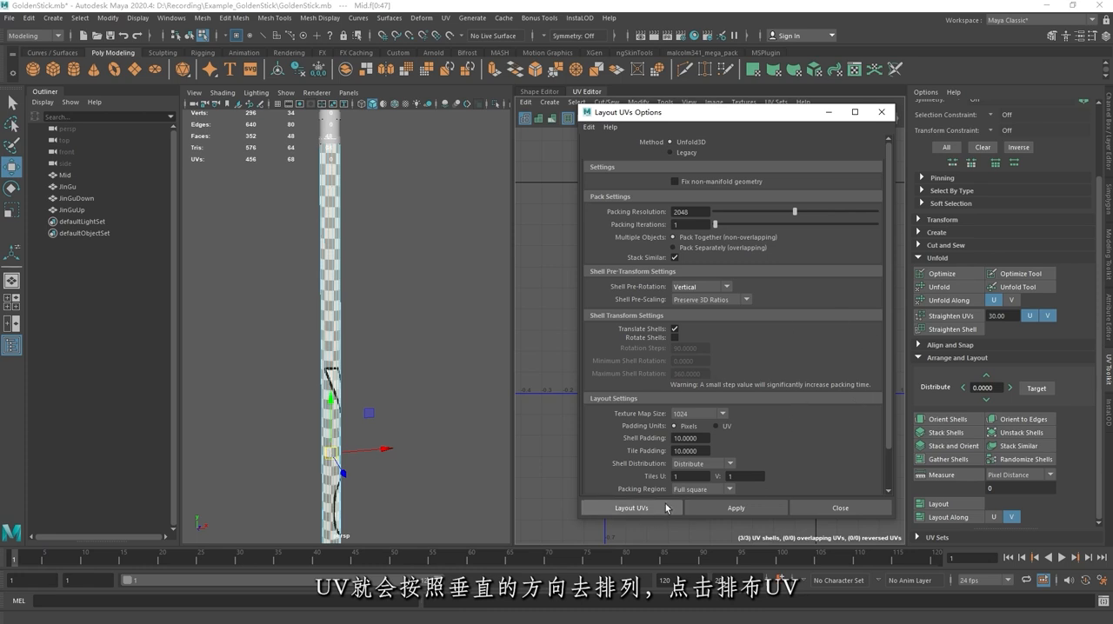
{"action": "left_click", "coordinate": [636, 509]}
{"action": "left_click", "coordinate": [709, 348]}
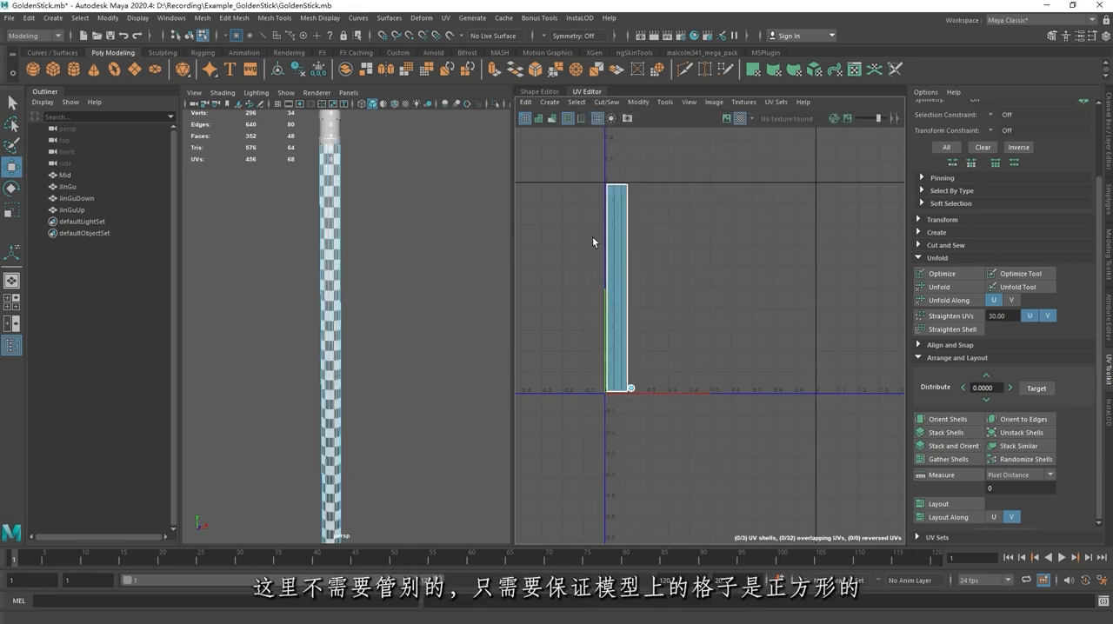
Step: Unfold the UVs of the JinGu section and lay them out with the same layout settings
{"action": "left_click_drag", "start_coordinate": [397, 221], "coordinate": [402, 214], "text": "alt"}
{"action": "right_click_drag", "start_coordinate": [402, 215], "coordinate": [264, 193], "text": "alt"}
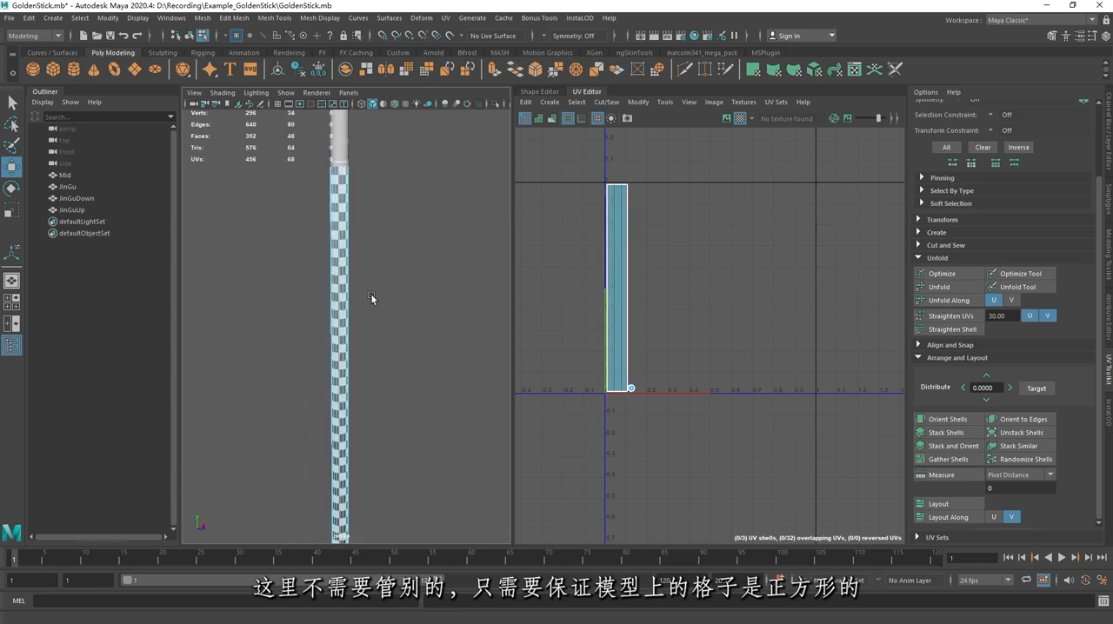
{"action": "left_click_drag", "start_coordinate": [373, 297], "coordinate": [398, 252], "text": "alt"}
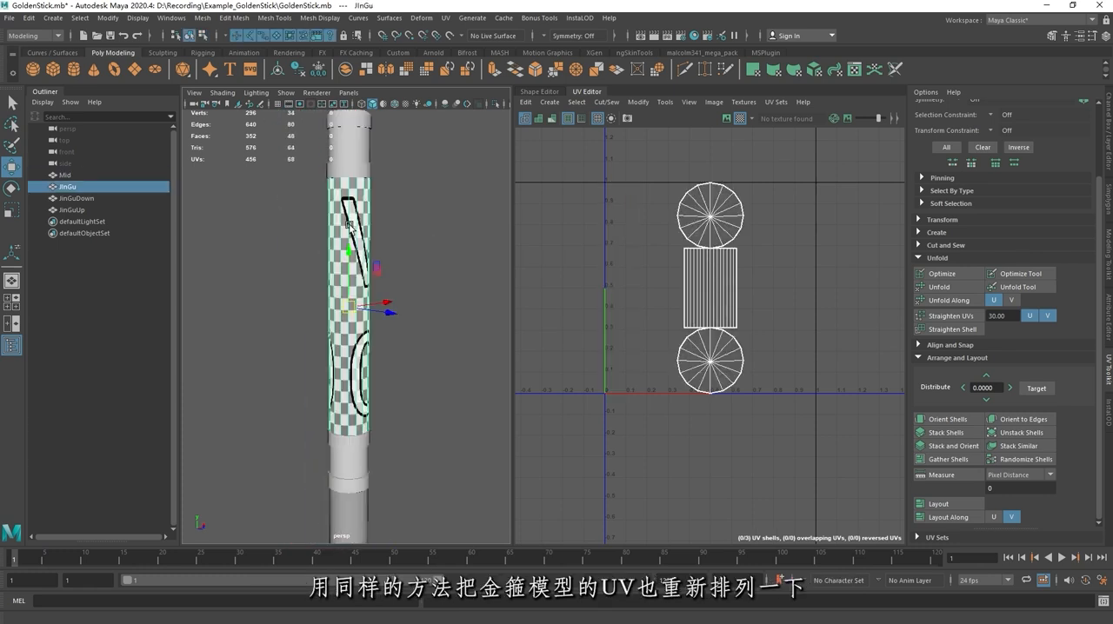
{"action": "left_click", "coordinate": [948, 289]}
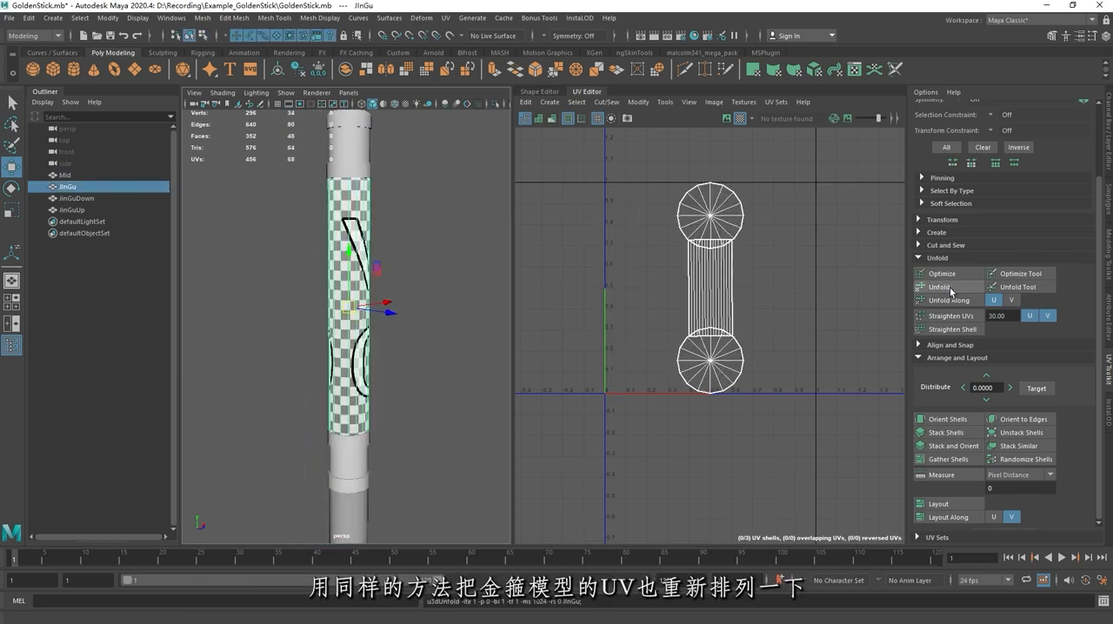
{"action": "left_click", "coordinate": [940, 507]}
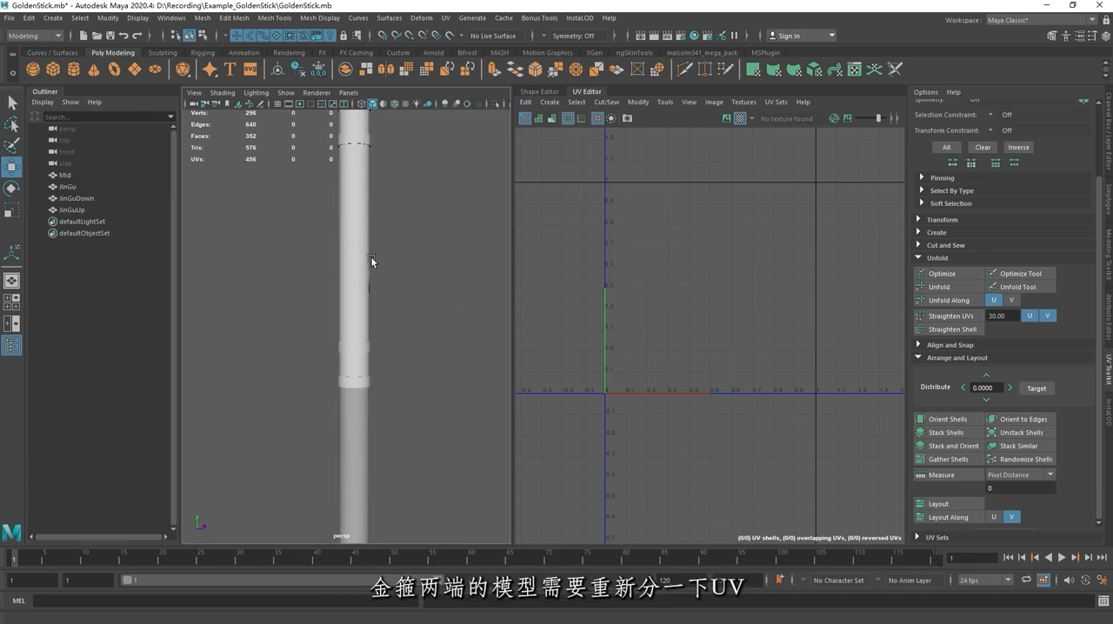
Step: Select the top and lower rings, JinGuUp and JinGuDown, and isolate them in the viewport
{"action": "left_click", "coordinate": [352, 362]}
{"action": "middle_click_drag", "start_coordinate": [443, 304], "coordinate": [445, 361], "text": "alt"}
{"action": "left_click", "coordinate": [358, 191], "text": "shift"}
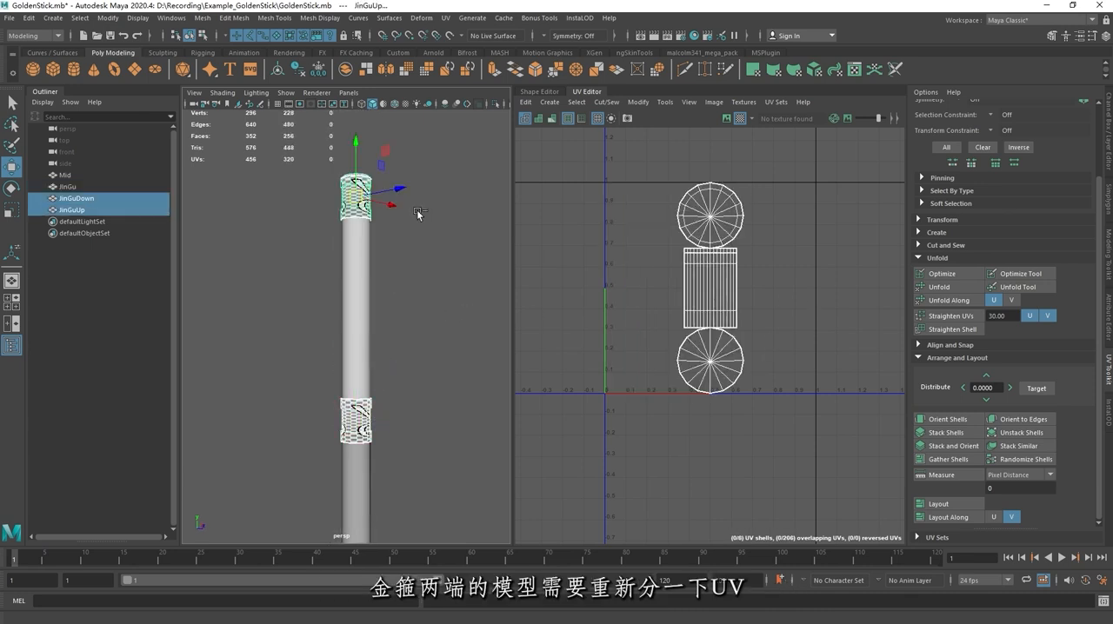
{"action": "key", "text": "ctrl+1"}
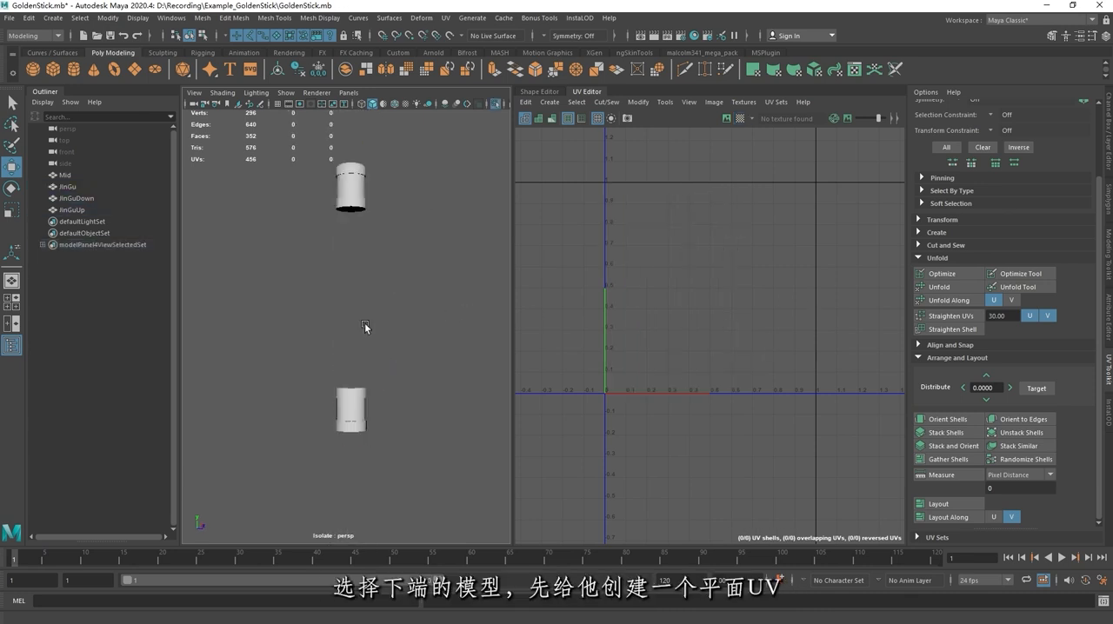
{"action": "middle_click_drag", "start_coordinate": [365, 323], "coordinate": [352, 240], "text": "alt"}
{"action": "right_click_drag", "start_coordinate": [352, 239], "coordinate": [376, 298], "text": "alt"}
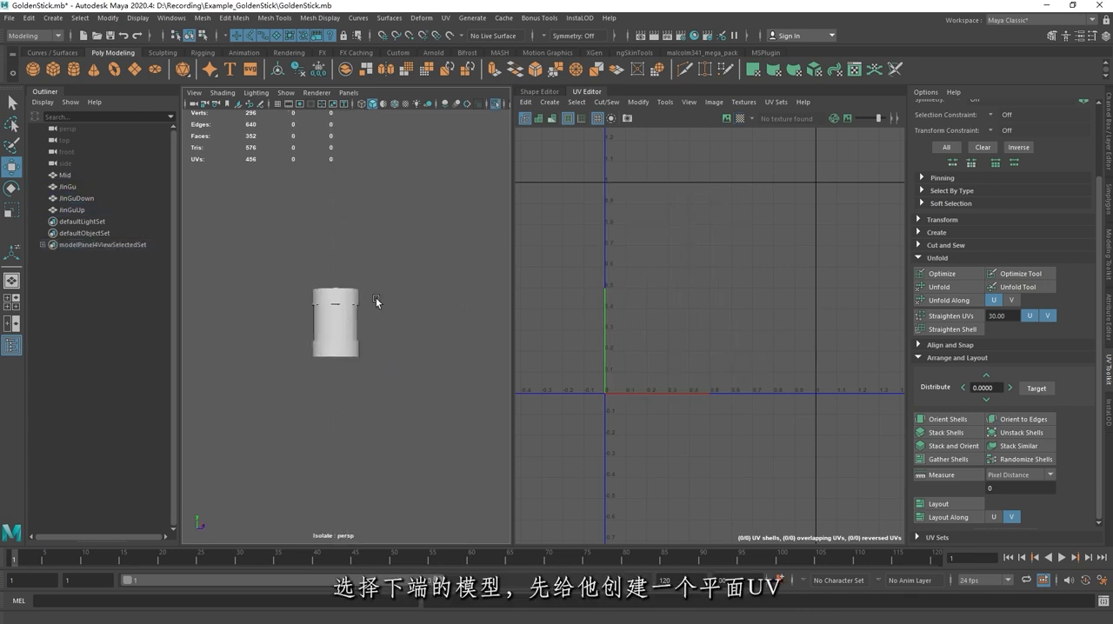
Step: Frame the lower ring, JinGuDown, and create a planar UV projection for it
{"action": "left_click", "coordinate": [330, 301]}
{"action": "key", "text": "f"}
{"action": "left_click_drag", "start_coordinate": [423, 272], "coordinate": [341, 258], "text": "alt"}
{"action": "left_click", "coordinate": [557, 102]}
{"action": "left_click", "coordinate": [598, 192]}
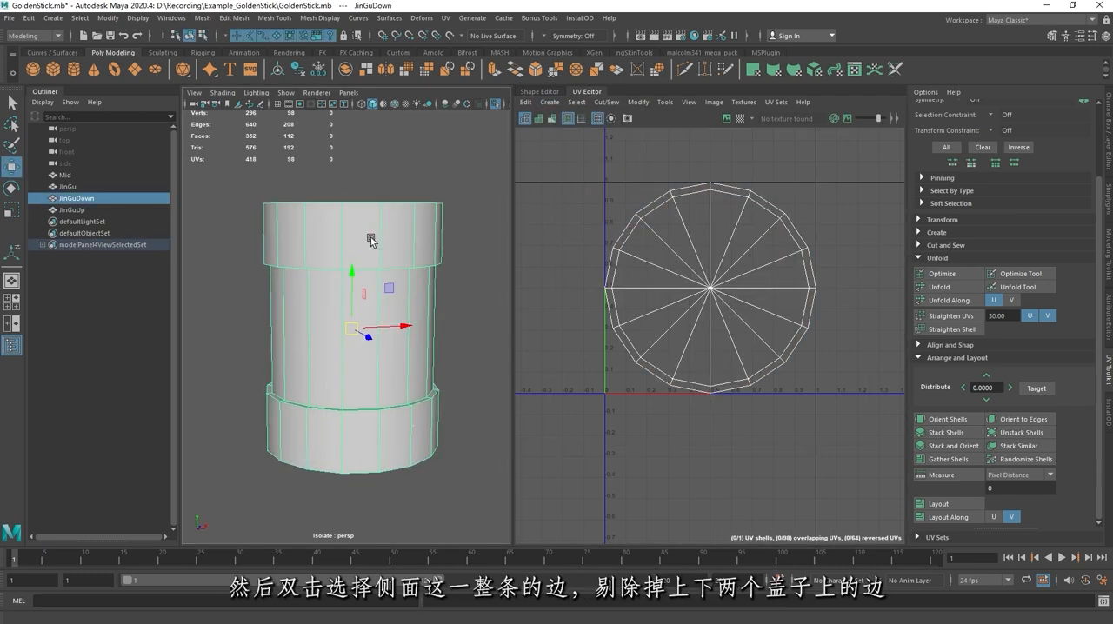
Step: Cut the lower ring's UVs along one full vertical side edge line, excluding the edges on both end caps
{"action": "right_click_drag", "start_coordinate": [371, 241], "coordinate": [375, 248]}
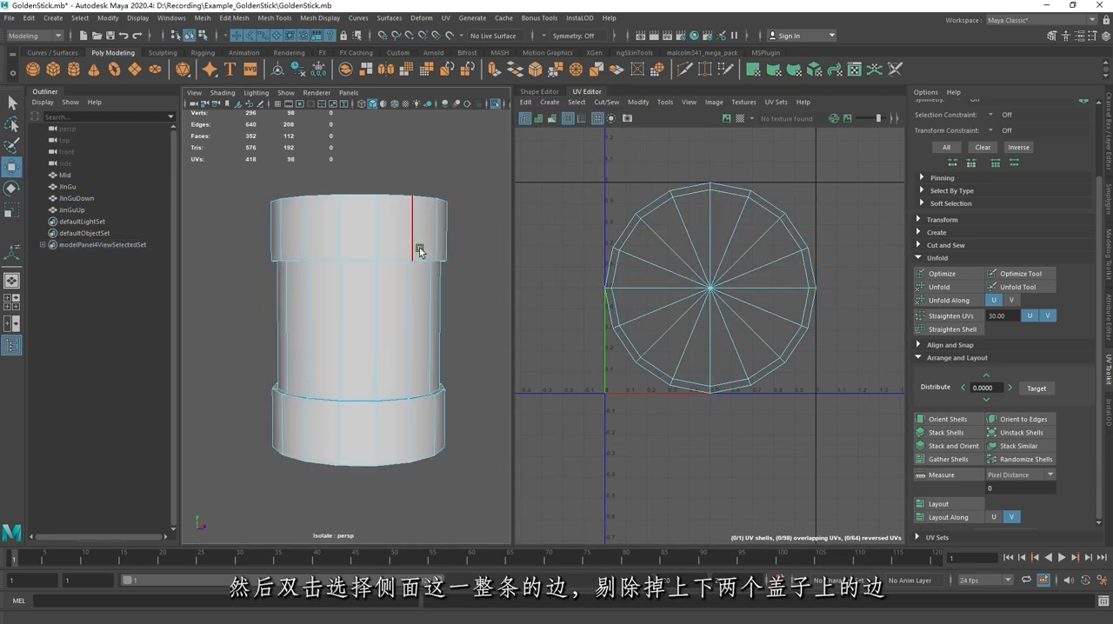
{"action": "left_click_drag", "start_coordinate": [419, 252], "coordinate": [389, 220], "text": "alt"}
{"action": "double_click", "coordinate": [380, 298]}
{"action": "right_click_drag", "start_coordinate": [388, 219], "coordinate": [395, 311], "text": "alt"}
{"action": "left_click", "coordinate": [370, 298], "text": "ctrl"}
{"action": "left_click_drag", "start_coordinate": [387, 209], "coordinate": [391, 275], "text": "alt"}
{"action": "right_click_drag", "start_coordinate": [390, 275], "coordinate": [390, 252], "text": "alt"}
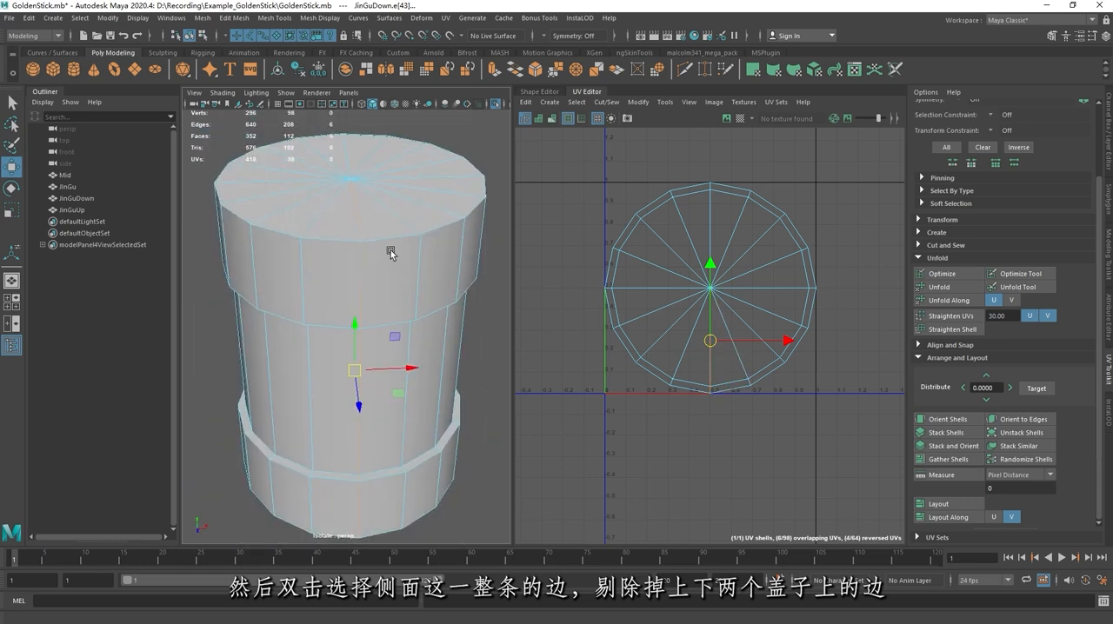
{"action": "left_click", "coordinate": [360, 226], "text": "ctrl"}
{"action": "left_click_drag", "start_coordinate": [361, 227], "coordinate": [378, 213], "text": "alt"}
{"action": "left_click", "coordinate": [602, 104]}
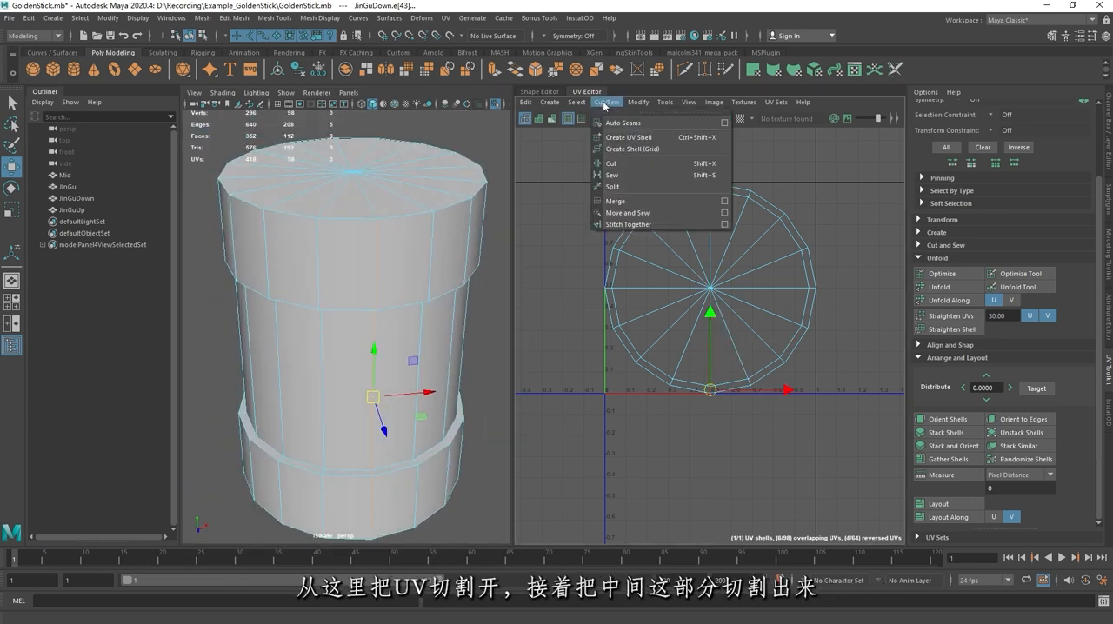
{"action": "left_click", "coordinate": [631, 163]}
Step: Cut the lower ring's UVs along the two edge loops where the recessed middle meets the raised bands
{"action": "left_click_drag", "start_coordinate": [440, 261], "coordinate": [440, 235], "text": "alt"}
{"action": "left_click", "coordinate": [440, 236]}
{"action": "right_click_drag", "start_coordinate": [441, 236], "coordinate": [446, 266], "text": "alt"}
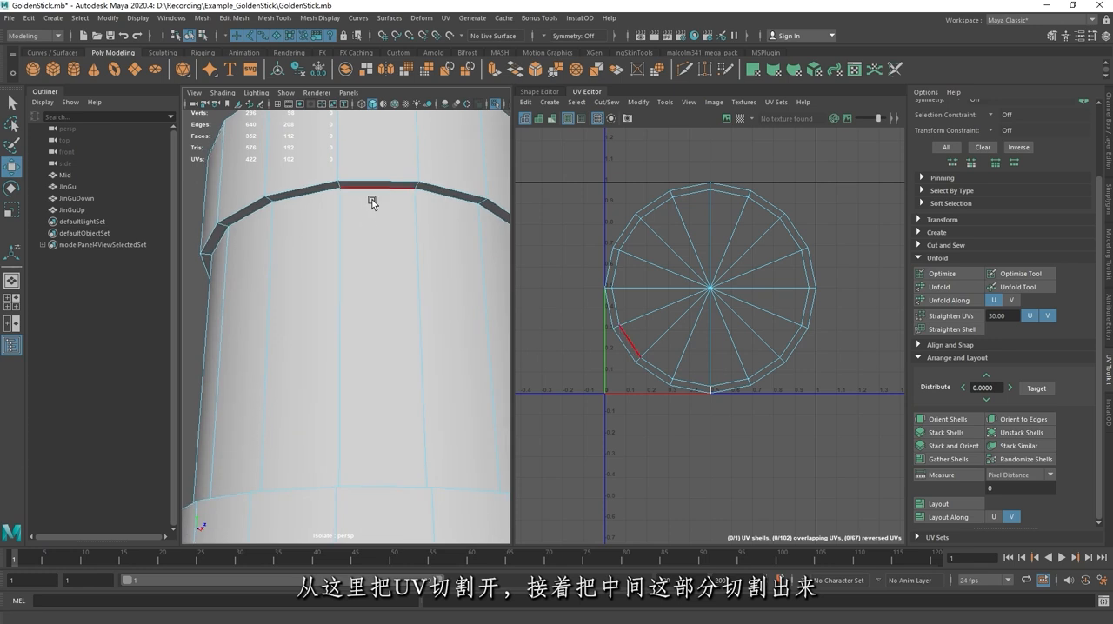
{"action": "double_click", "coordinate": [373, 202]}
{"action": "left_click_drag", "start_coordinate": [372, 202], "coordinate": [336, 415], "text": "alt"}
{"action": "double_click", "coordinate": [337, 446], "text": "shift"}
{"action": "right_click_drag", "start_coordinate": [422, 398], "coordinate": [398, 293], "text": "alt"}
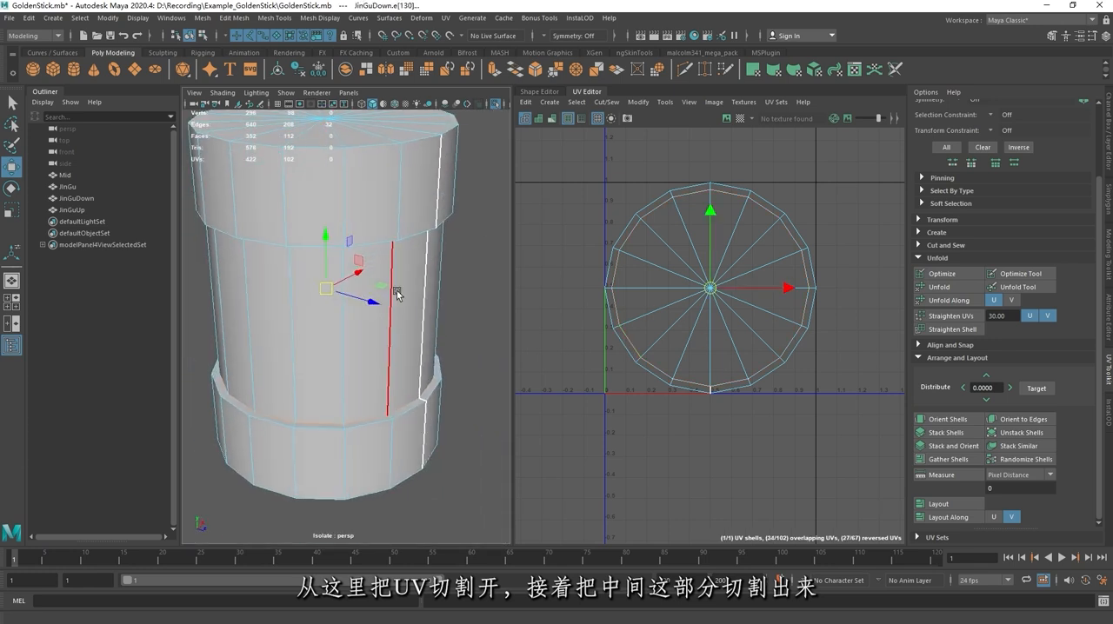
{"action": "key", "text": "g"}
{"action": "left_click_drag", "start_coordinate": [397, 293], "coordinate": [413, 214], "text": "alt"}
{"action": "left_click", "coordinate": [450, 297]}
Step: Cut the UVs around both end caps of the lower ring to separate them from the side bands
{"action": "right_click_drag", "start_coordinate": [413, 214], "coordinate": [348, 195], "text": "alt"}
{"action": "left_click_drag", "start_coordinate": [344, 300], "coordinate": [333, 238], "text": "alt"}
{"action": "right_click_drag", "start_coordinate": [333, 239], "coordinate": [332, 282], "text": "alt"}
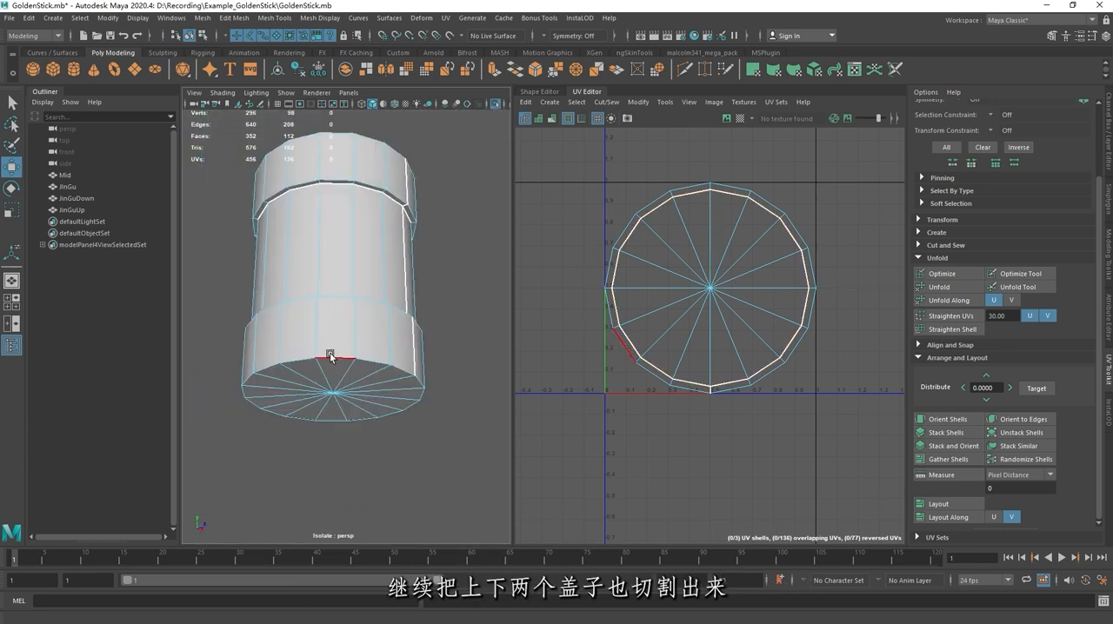
{"action": "double_click", "coordinate": [331, 357]}
{"action": "left_click_drag", "start_coordinate": [374, 266], "coordinate": [378, 370], "text": "alt"}
{"action": "double_click", "coordinate": [379, 261], "text": "shift"}
{"action": "left_click_drag", "start_coordinate": [377, 258], "coordinate": [383, 208], "text": "alt"}
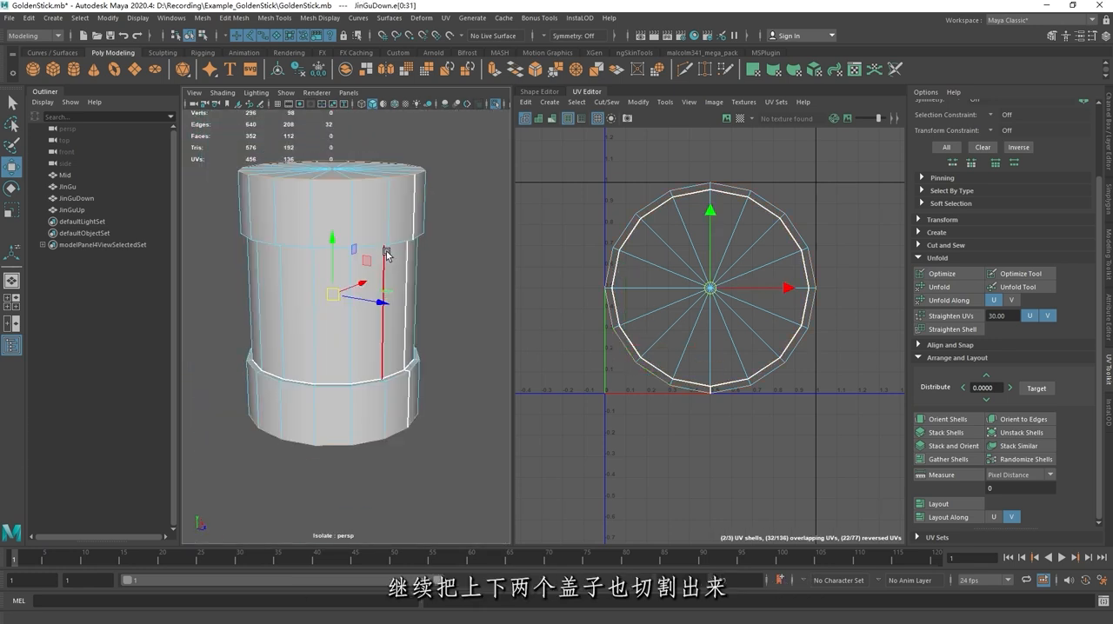
{"action": "key", "text": "g"}
{"action": "left_click_drag", "start_coordinate": [422, 303], "coordinate": [458, 298], "text": "alt"}
{"action": "left_click", "coordinate": [457, 298]}
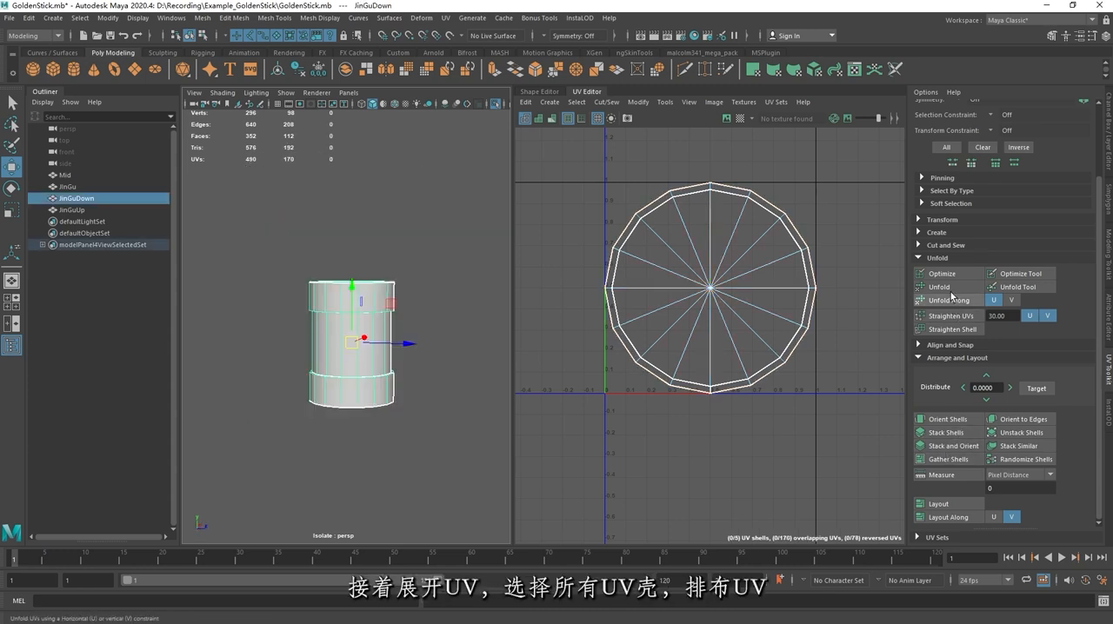
Step: Unfold the lower ring's UVs, select all its shells and lay them out
{"action": "left_click", "coordinate": [947, 290]}
{"action": "right_click_drag", "start_coordinate": [743, 193], "coordinate": [692, 179]}
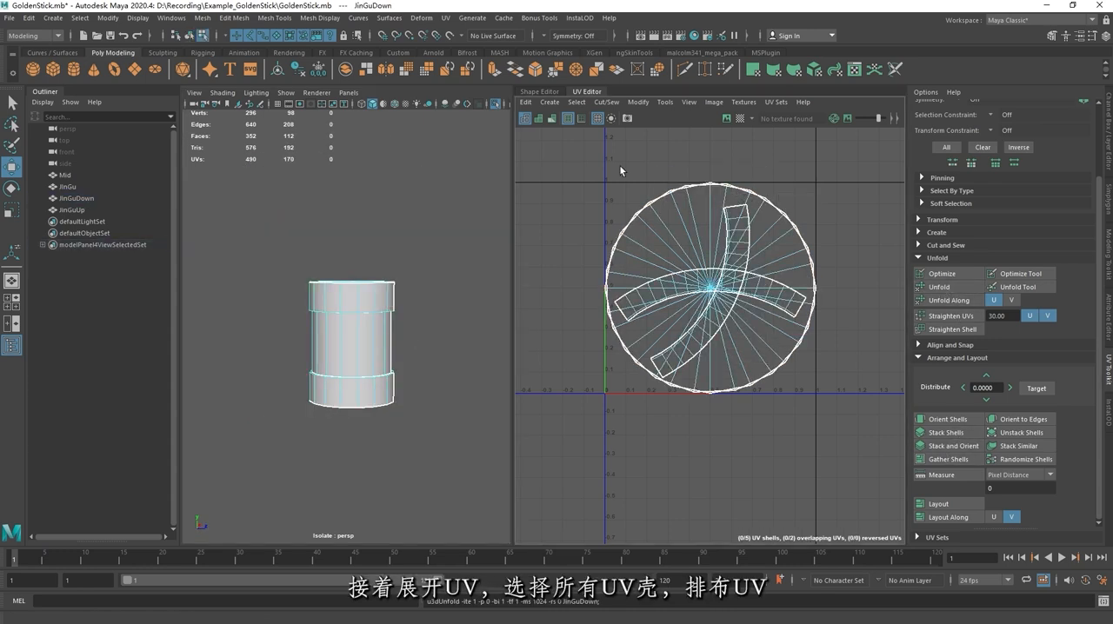
{"action": "left_click_drag", "start_coordinate": [603, 157], "coordinate": [865, 477]}
{"action": "left_click", "coordinate": [939, 505]}
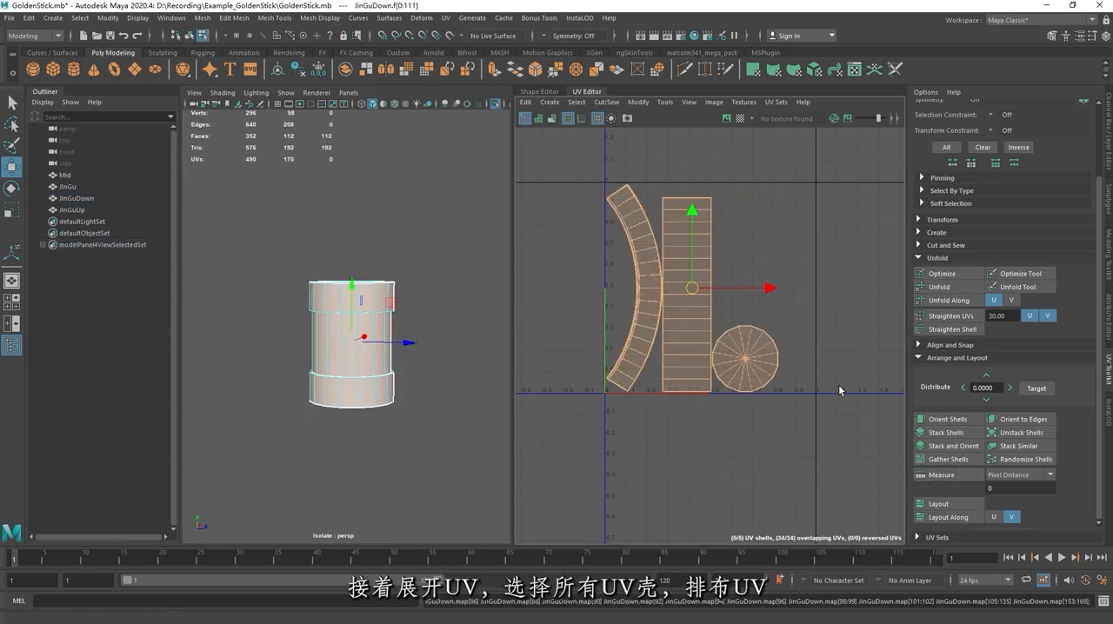
{"action": "left_click", "coordinate": [816, 359]}
{"action": "scroll", "coordinate": [413, 269], "scroll_direction": "up", "scroll_amount": 5}
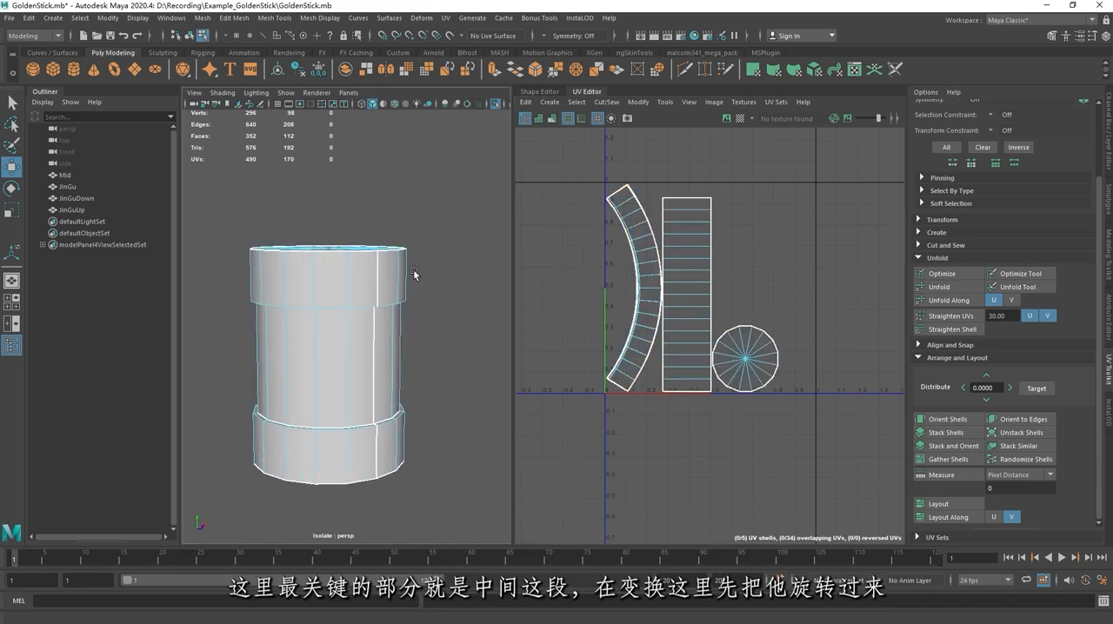
Step: Rotate the UV shell of the lower ring's middle part by 90 degrees so it lies horizontally
{"action": "right_click_drag", "start_coordinate": [697, 205], "coordinate": [661, 188]}
{"action": "left_click", "coordinate": [691, 221]}
{"action": "key", "text": "e"}
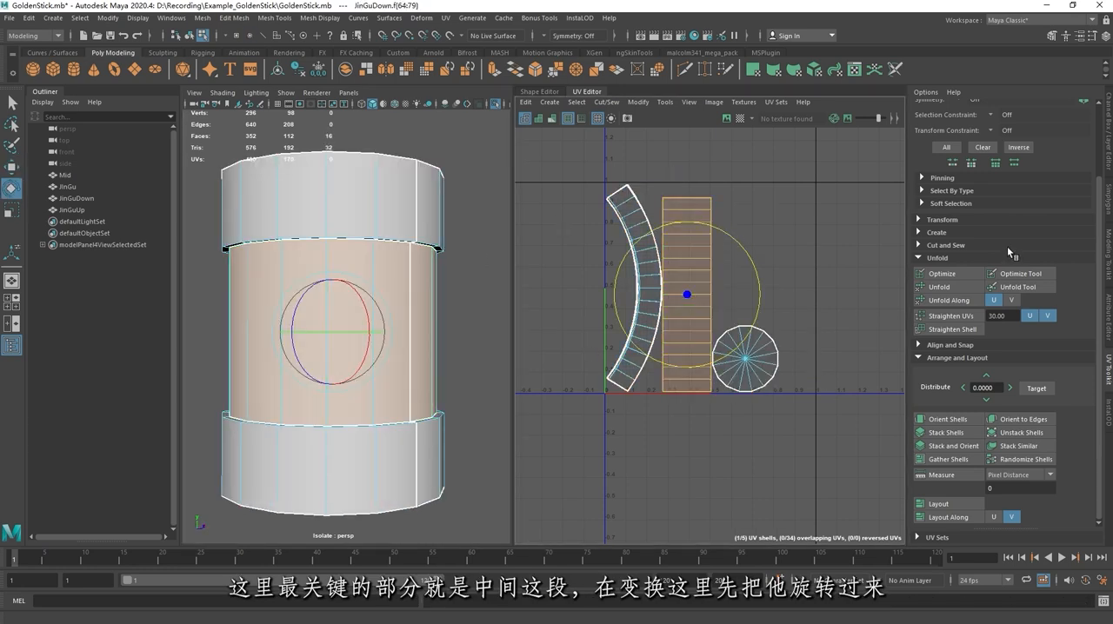
{"action": "left_click", "coordinate": [927, 220]}
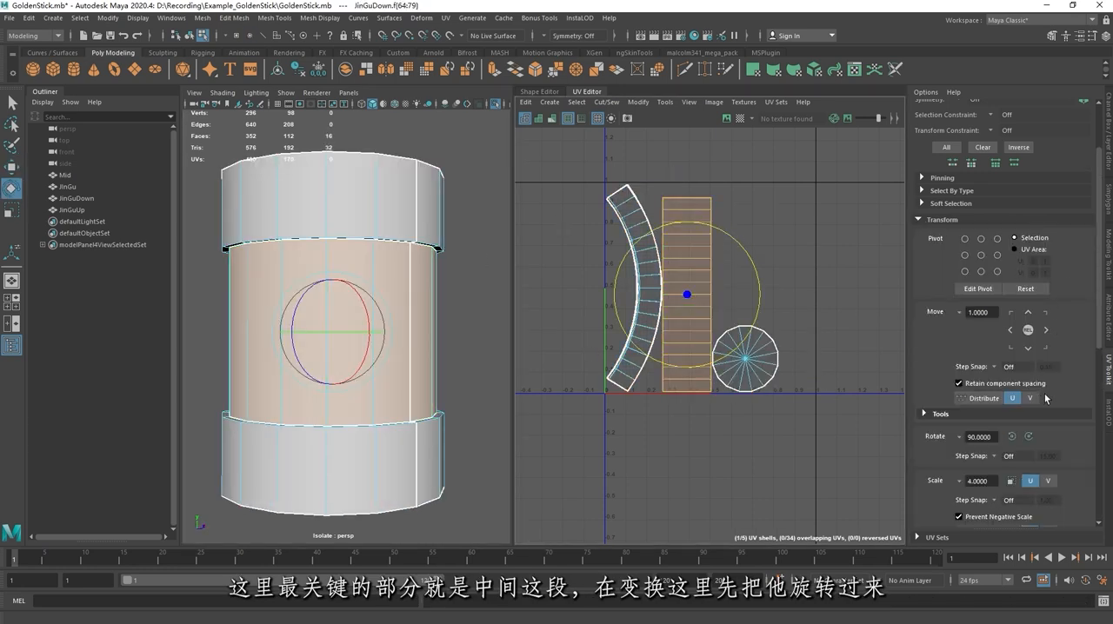
{"action": "left_click", "coordinate": [1029, 437]}
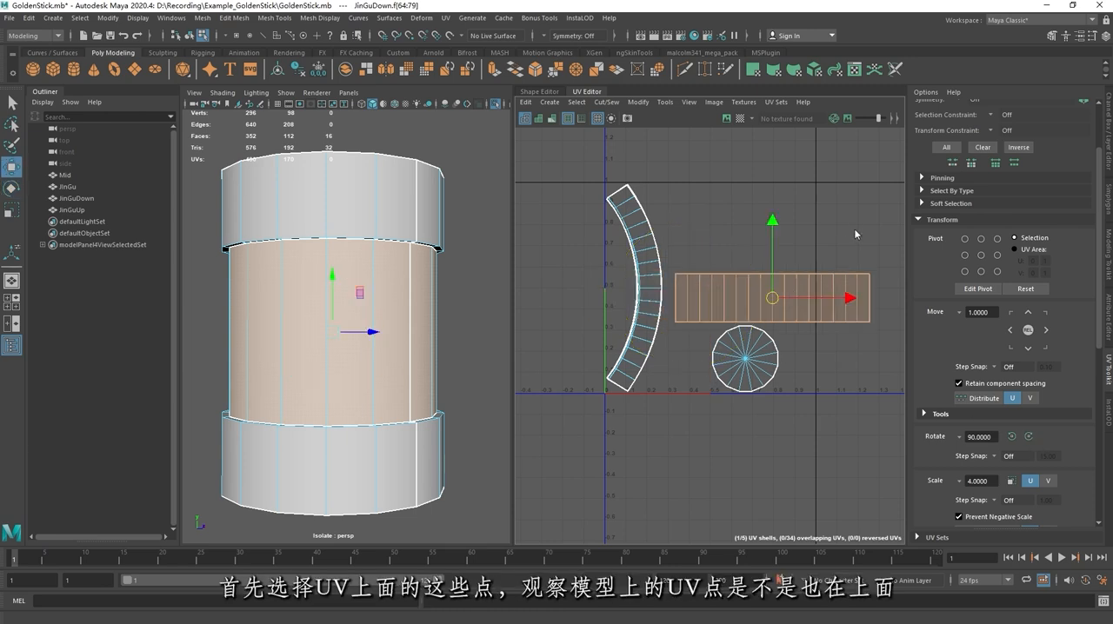
{"action": "right_click_drag", "start_coordinate": [854, 230], "coordinate": [904, 229]}
{"action": "middle_click_drag", "start_coordinate": [817, 231], "coordinate": [791, 228], "text": "alt"}
Step: Select the upper row of UVs on the middle shell and check that they match the upper side on the model
{"action": "left_click_drag", "start_coordinate": [859, 240], "coordinate": [654, 282]}
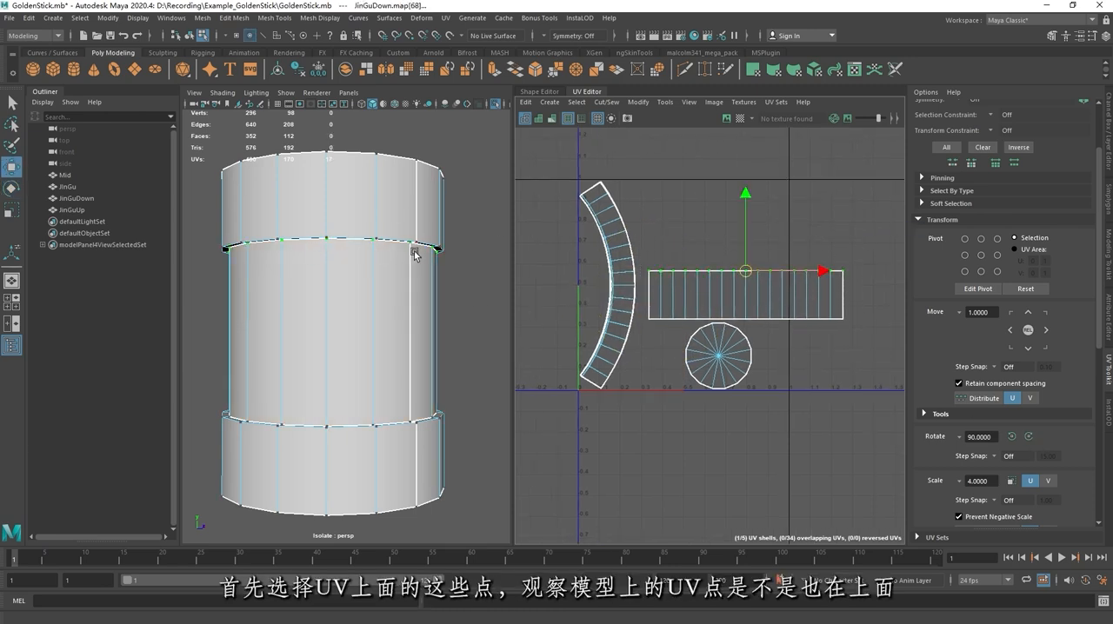
{"action": "left_click_drag", "start_coordinate": [415, 253], "coordinate": [287, 263], "text": "alt"}
{"action": "left_click_drag", "start_coordinate": [853, 339], "coordinate": [763, 304]}
{"action": "right_click_drag", "start_coordinate": [823, 284], "coordinate": [772, 268]}
Step: Scale and move the lower ring's middle UV shell so it spans nearly the full width of the 0–1 tile
{"action": "left_click", "coordinate": [766, 293]}
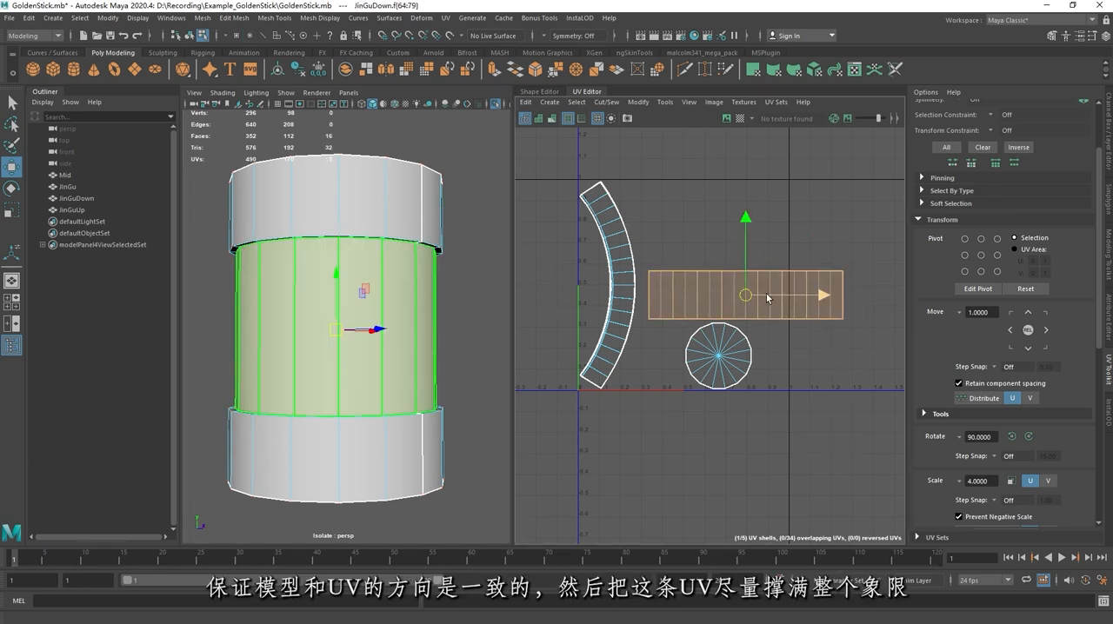
{"action": "key", "text": "r"}
{"action": "left_click_drag", "start_coordinate": [747, 296], "coordinate": [693, 299]}
{"action": "key", "text": "w"}
{"action": "key", "text": "r"}
{"action": "key", "text": "w"}
{"action": "key", "text": "r"}
{"action": "key", "text": "w"}
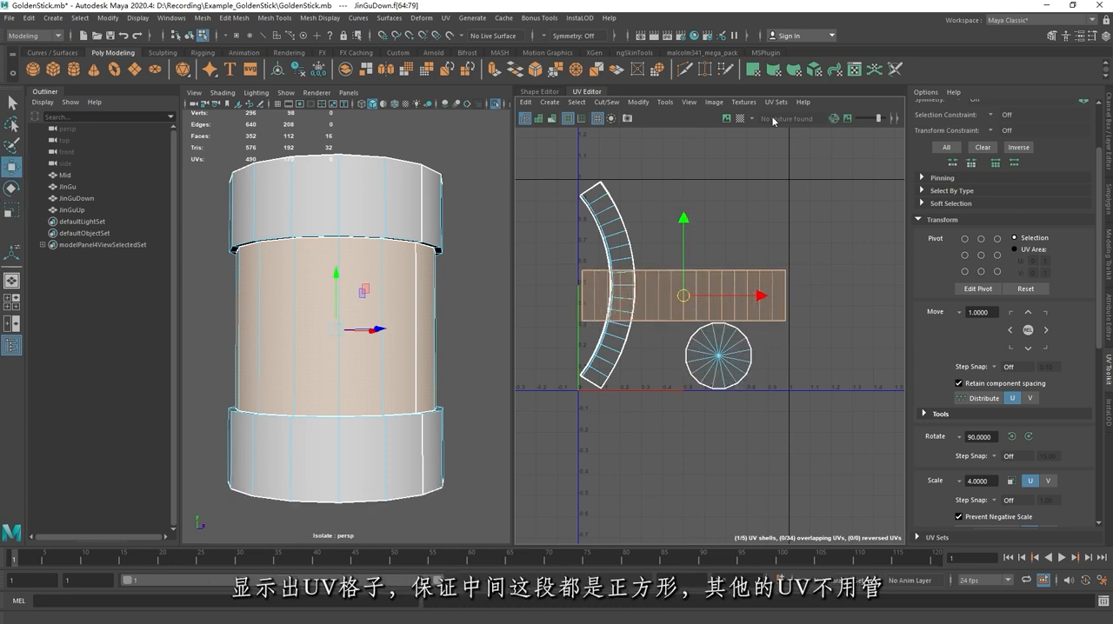
Step: Display the checker map on the lower ring and inspect whether the middle part's squares are undistorted
{"action": "left_click", "coordinate": [740, 120]}
{"action": "scroll", "coordinate": [394, 184], "scroll_direction": "up", "scroll_amount": 1}
{"action": "left_click_drag", "start_coordinate": [347, 194], "coordinate": [388, 200], "text": "alt"}
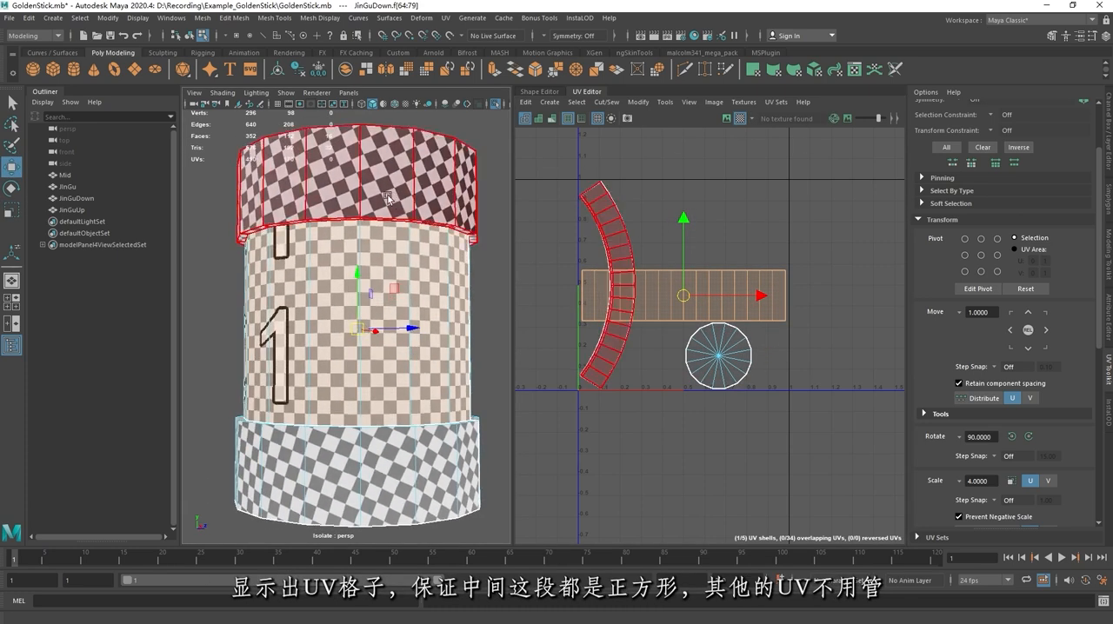
{"action": "middle_click_drag", "start_coordinate": [409, 238], "coordinate": [395, 221], "text": "alt"}
{"action": "left_click", "coordinate": [662, 184]}
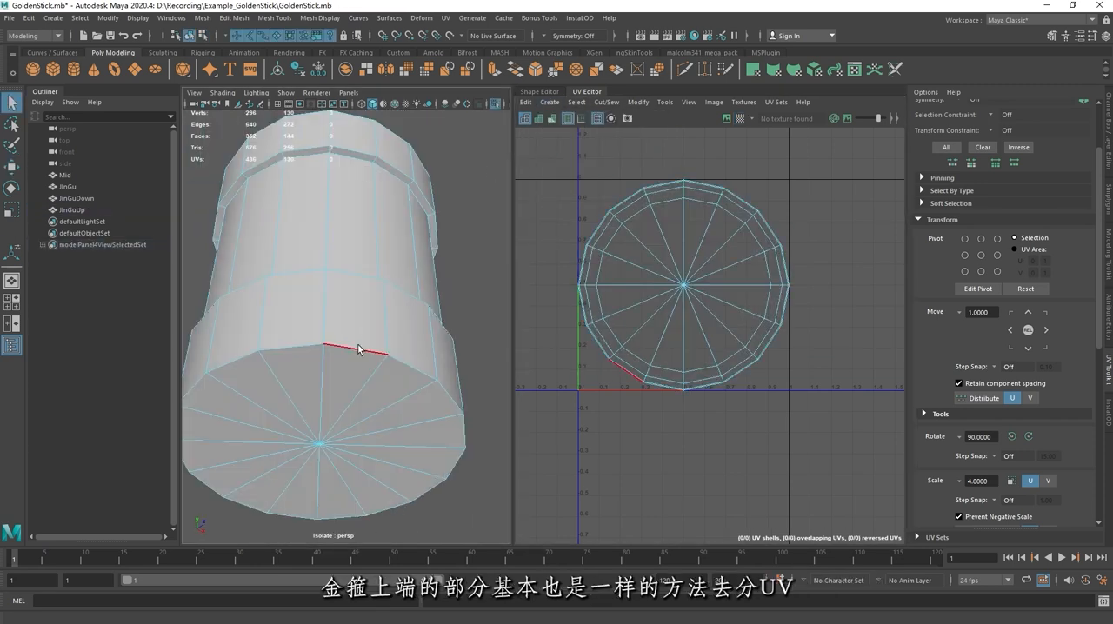
Step: Cut the top ring's UVs around the end caps, along the middle part's boundary loops and down one side
{"action": "left_click_drag", "start_coordinate": [359, 349], "coordinate": [365, 409], "text": "alt"}
{"action": "double_click", "coordinate": [345, 380], "text": "shift"}
{"action": "key", "text": "shift+x"}
{"action": "double_click", "coordinate": [358, 289]}
{"action": "key", "text": "w"}
{"action": "left_click", "coordinate": [366, 250], "text": "ctrl"}
{"action": "left_click", "coordinate": [353, 333], "text": "ctrl"}
{"action": "key", "text": "shift+x"}
Step: Unfold and lay out the top ring's UVs, with the middle shell scaled and moved to span the UV tile
{"action": "left_click", "coordinate": [939, 287]}
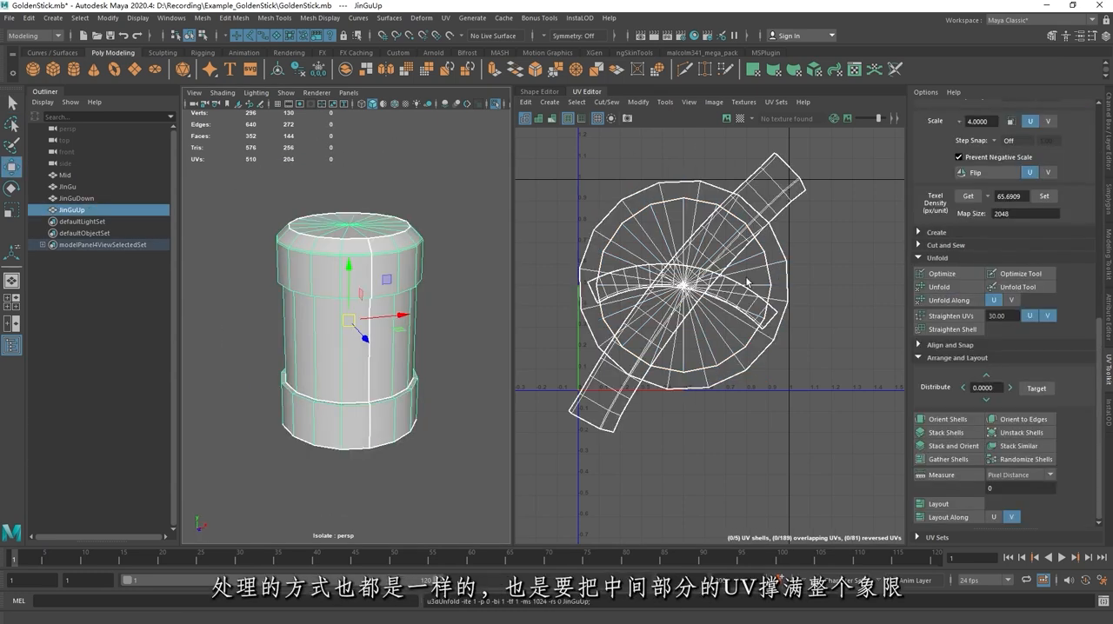
{"action": "left_click", "coordinate": [939, 505]}
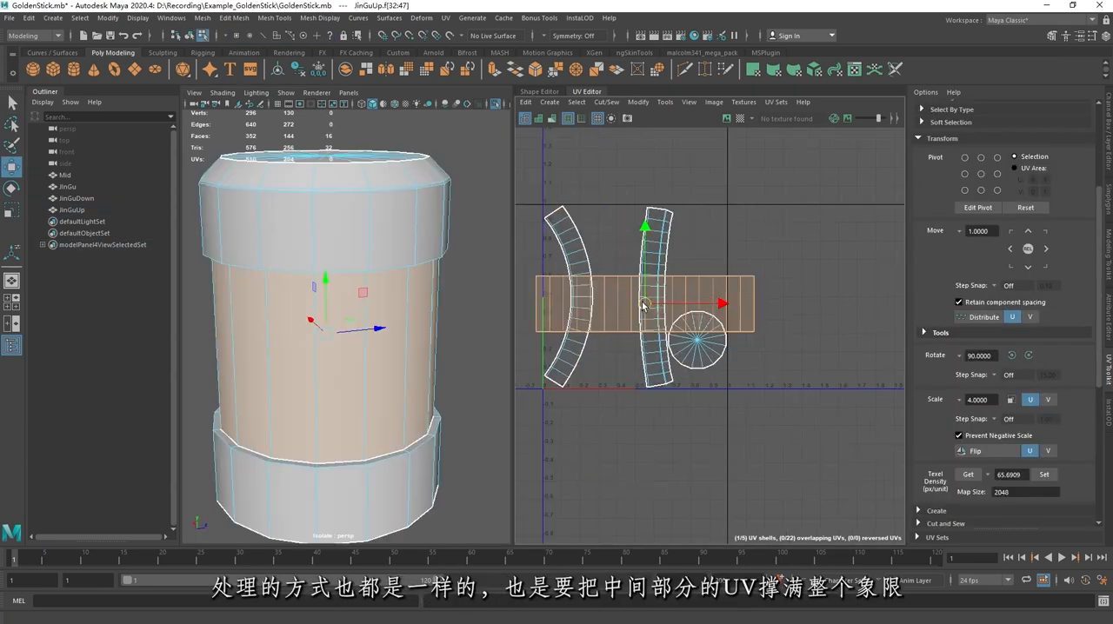
{"action": "key", "text": "r"}
{"action": "left_click_drag", "start_coordinate": [643, 303], "coordinate": [628, 305]}
{"action": "key", "text": "w"}
{"action": "key", "text": "r"}
{"action": "key", "text": "w"}
{"action": "key", "text": "r"}
Step: Select all four staff parts to check their checker pattern and save the scene
{"action": "left_click_drag", "start_coordinate": [264, 197], "coordinate": [400, 500]}
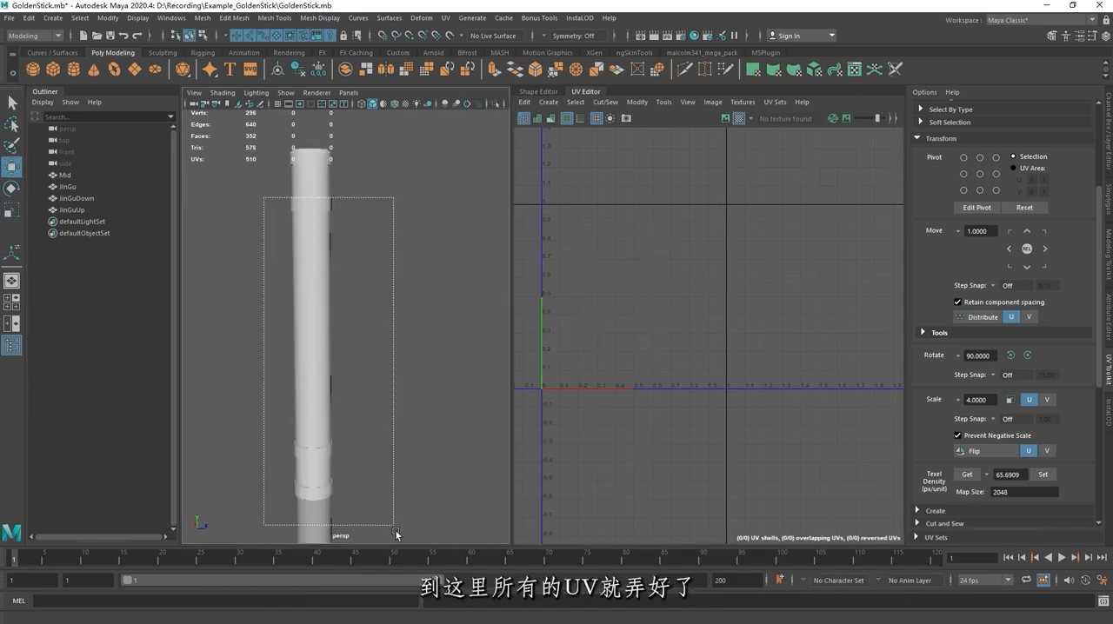
{"action": "scroll", "coordinate": [428, 329], "scroll_direction": "up", "scroll_amount": 2}
{"action": "scroll", "coordinate": [428, 328], "scroll_direction": "up", "scroll_amount": 2}
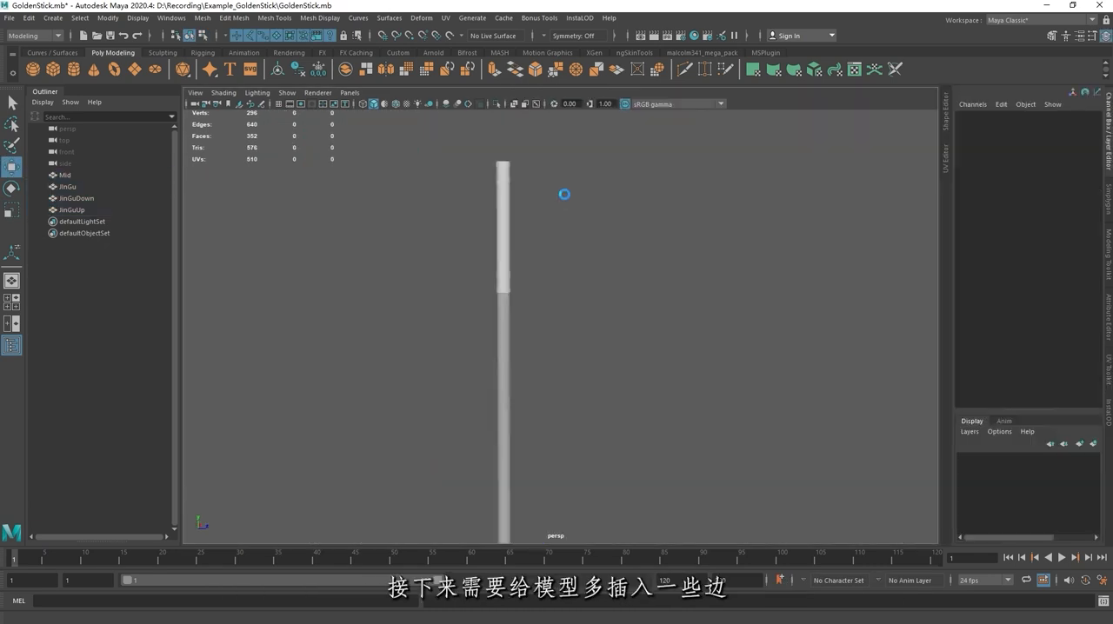
{"action": "key", "text": "ctrl+s"}
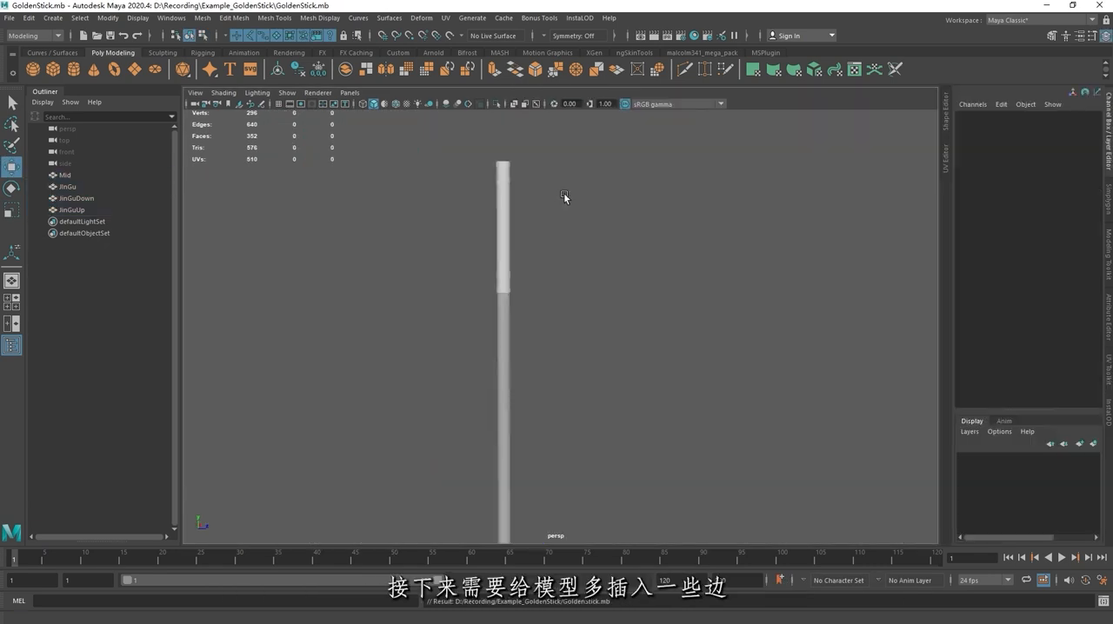
{"action": "right_click_drag", "start_coordinate": [553, 219], "coordinate": [613, 236], "text": "alt"}
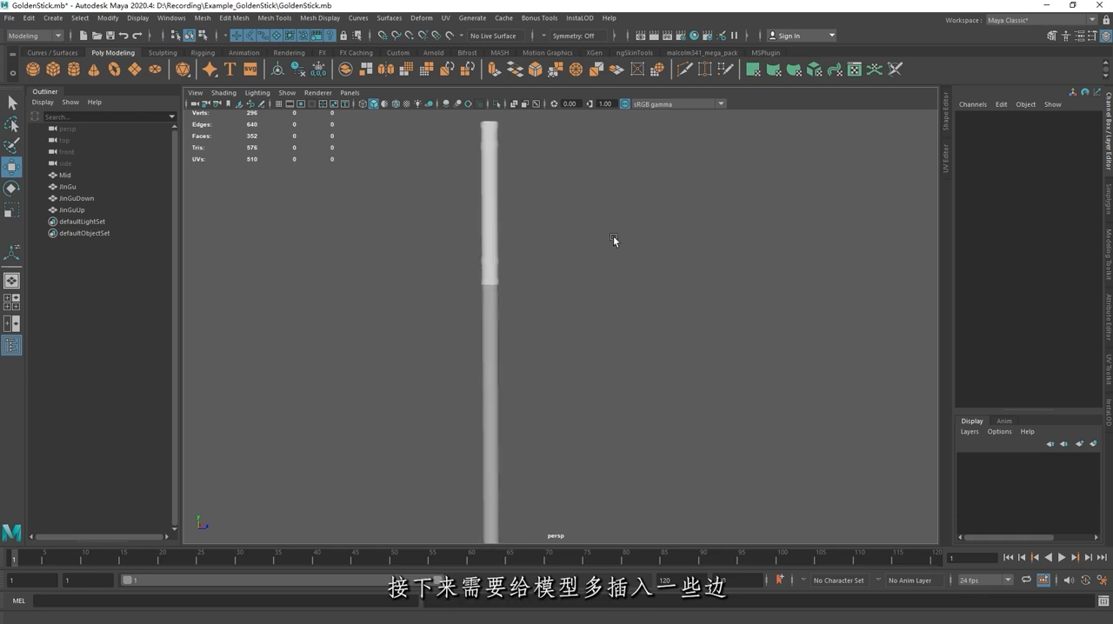
{"action": "middle_click_drag", "start_coordinate": [555, 262], "coordinate": [572, 314], "text": "alt"}
{"action": "right_click_drag", "start_coordinate": [572, 314], "coordinate": [526, 283], "text": "alt"}
{"action": "middle_click_drag", "start_coordinate": [526, 281], "coordinate": [541, 184], "text": "alt"}
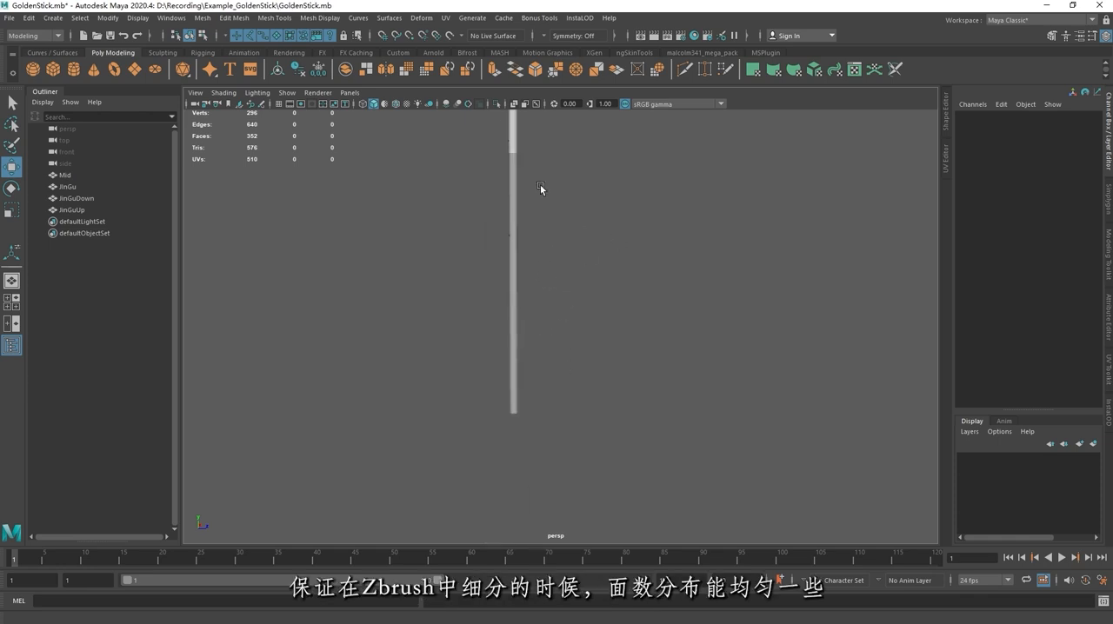
Step: Insert eight evenly spaced edge loops along the staff's long Mid shaft, using the Insert Edge Loop Tool's multiple edge loops mode
{"action": "left_click", "coordinate": [516, 251]}
{"action": "right_click_drag", "start_coordinate": [560, 218], "coordinate": [519, 201], "text": "alt"}
{"action": "right_click", "coordinate": [486, 210], "text": "shift"}
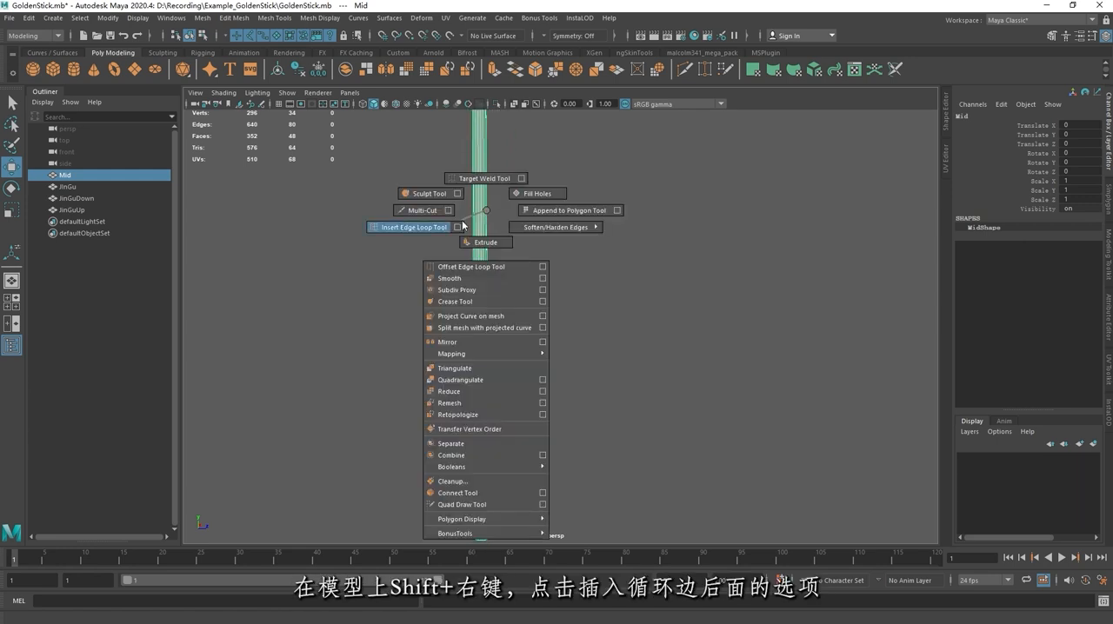
{"action": "left_click", "coordinate": [456, 228]}
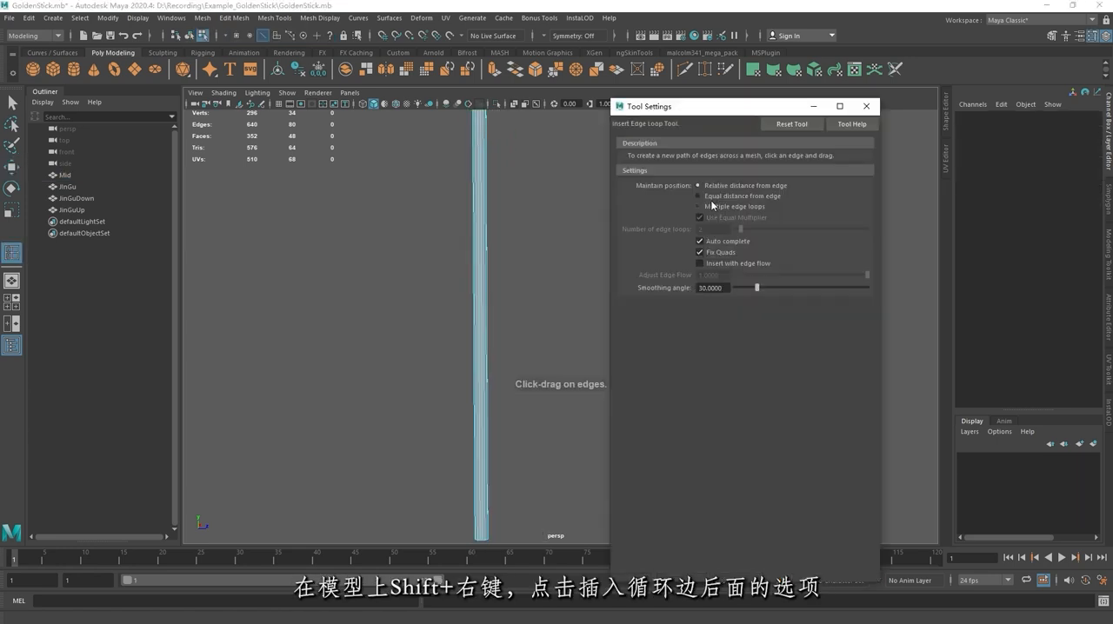
{"action": "left_click", "coordinate": [699, 207]}
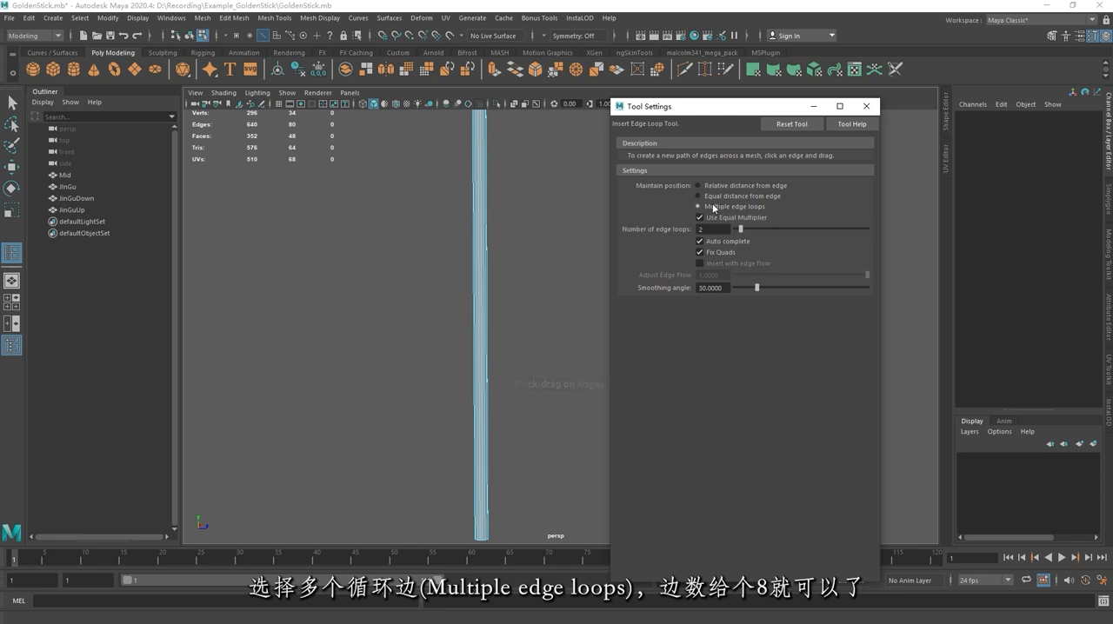
{"action": "left_click_drag", "start_coordinate": [740, 229], "coordinate": [752, 233]}
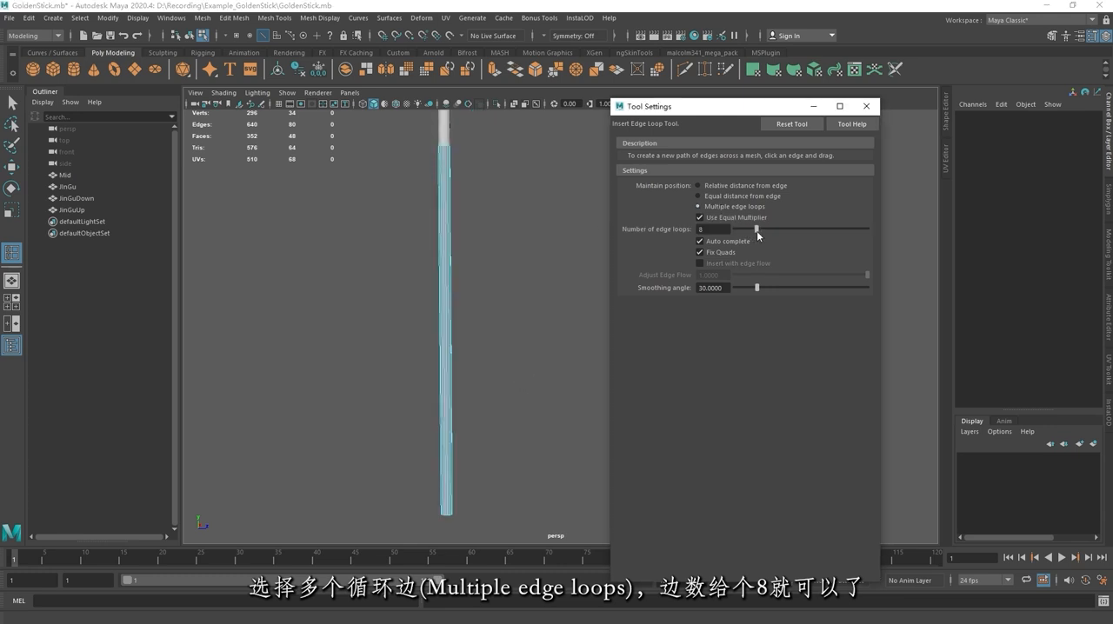
{"action": "left_click_drag", "start_coordinate": [515, 247], "coordinate": [477, 246], "text": "alt"}
{"action": "left_click", "coordinate": [448, 304]}
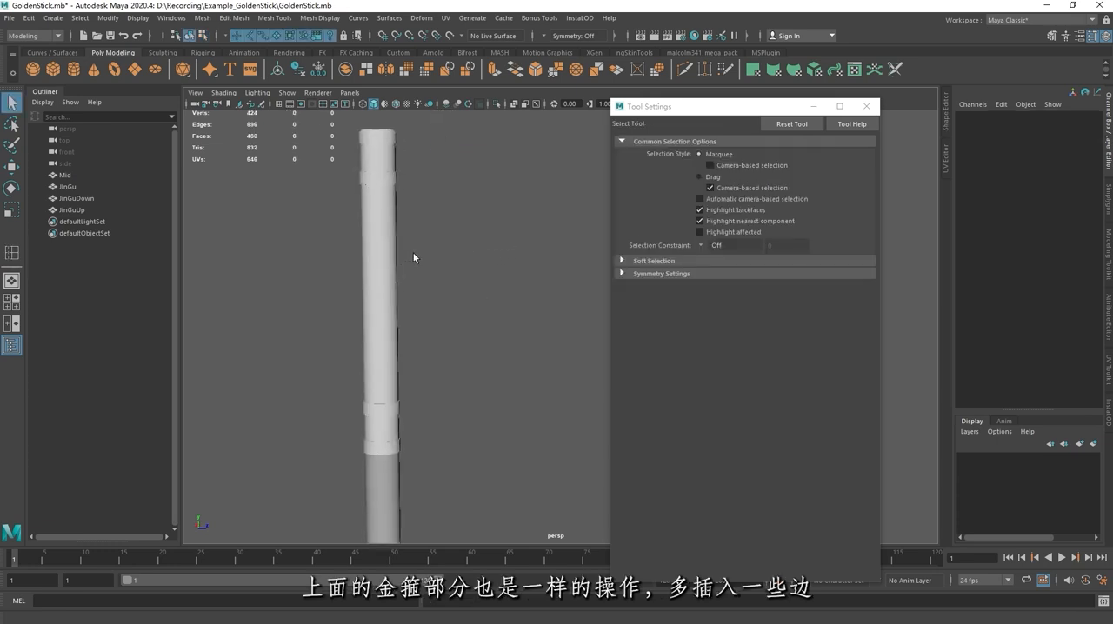
Step: Insert eight evenly spaced edge loops along the JinGu section between the two end rings
{"action": "left_click", "coordinate": [389, 278]}
{"action": "key", "text": "g"}
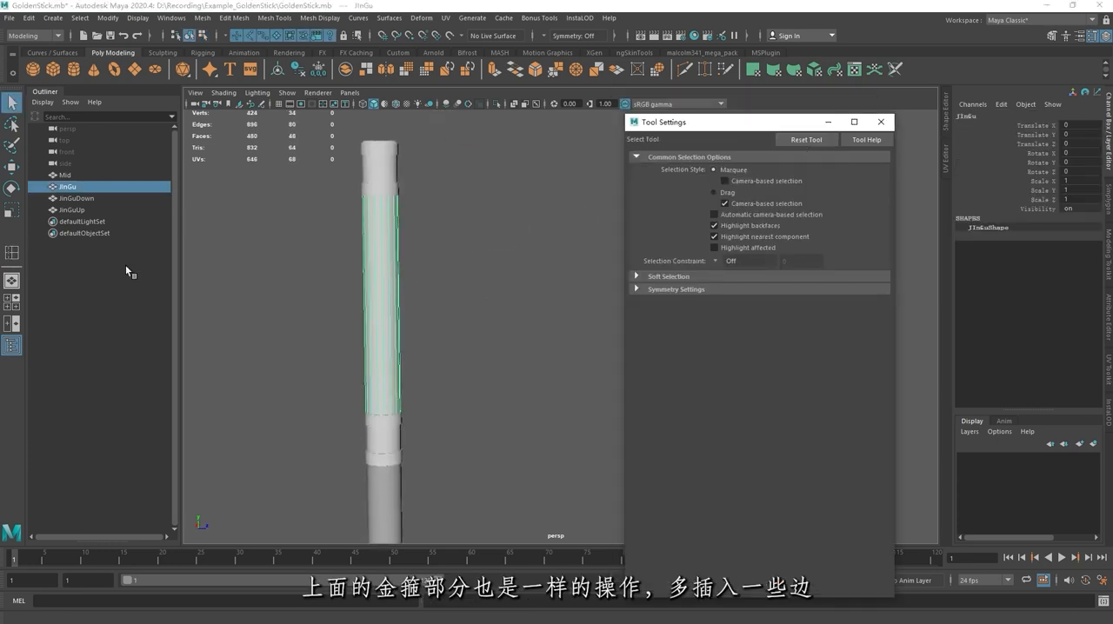
{"action": "scroll", "coordinate": [415, 268], "scroll_direction": "up", "scroll_amount": 2}
{"action": "left_click", "coordinate": [370, 275]}
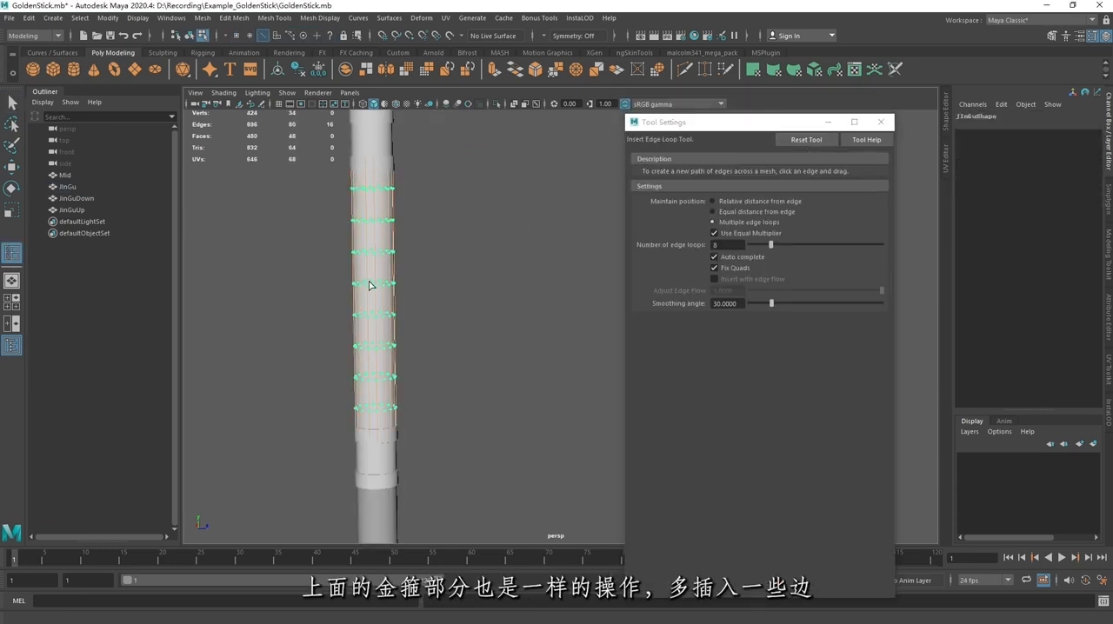
Step: Reduce the number of edge loops to 4 and insert them around the middle band of the lower ring JinGuDown
{"action": "scroll", "coordinate": [414, 247], "scroll_direction": "down", "scroll_amount": 2}
{"action": "left_click_drag", "start_coordinate": [414, 247], "coordinate": [379, 268], "text": "alt"}
{"action": "middle_click_drag", "start_coordinate": [379, 268], "coordinate": [373, 258], "text": "alt"}
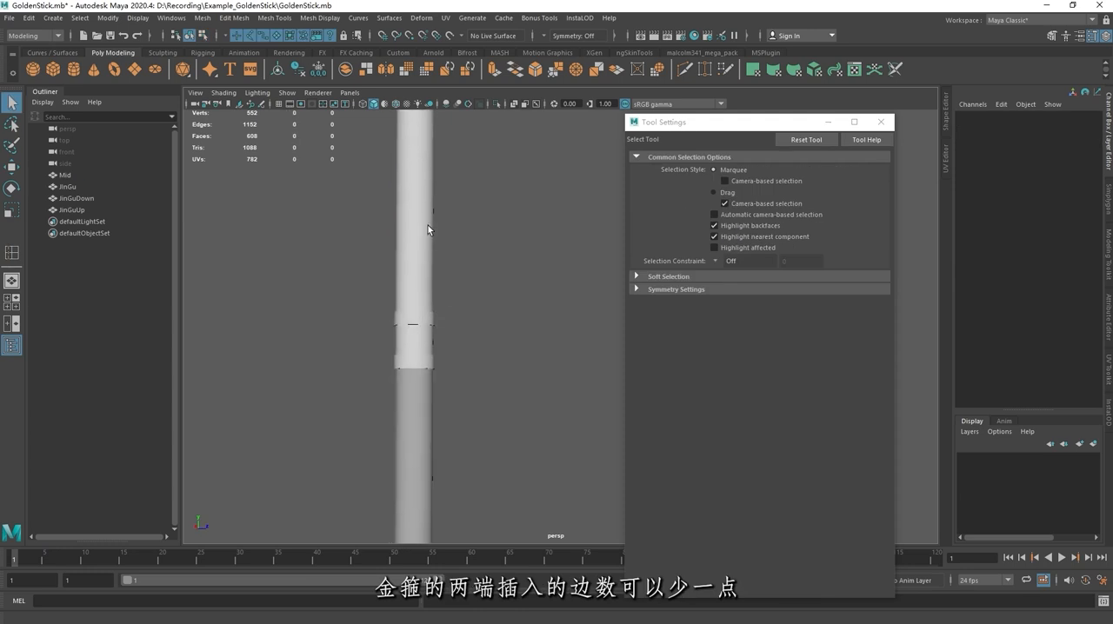
{"action": "scroll", "coordinate": [290, 361], "scroll_direction": "up", "scroll_amount": 2}
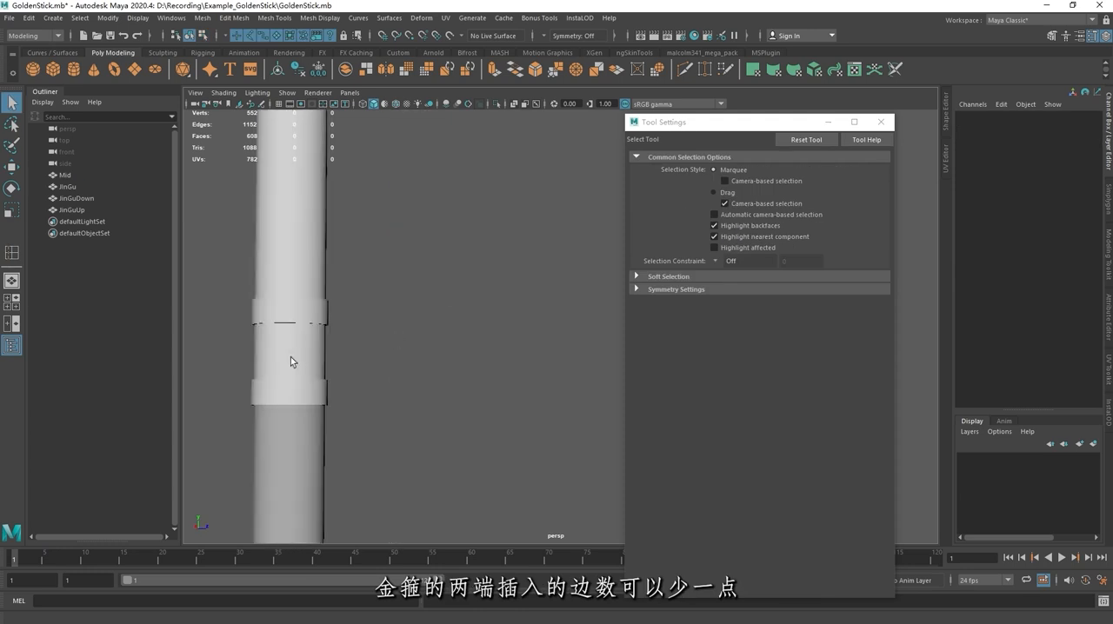
{"action": "left_click", "coordinate": [291, 361]}
{"action": "middle_click_drag", "start_coordinate": [291, 361], "coordinate": [485, 311], "text": "alt"}
{"action": "left_click", "coordinate": [11, 253]}
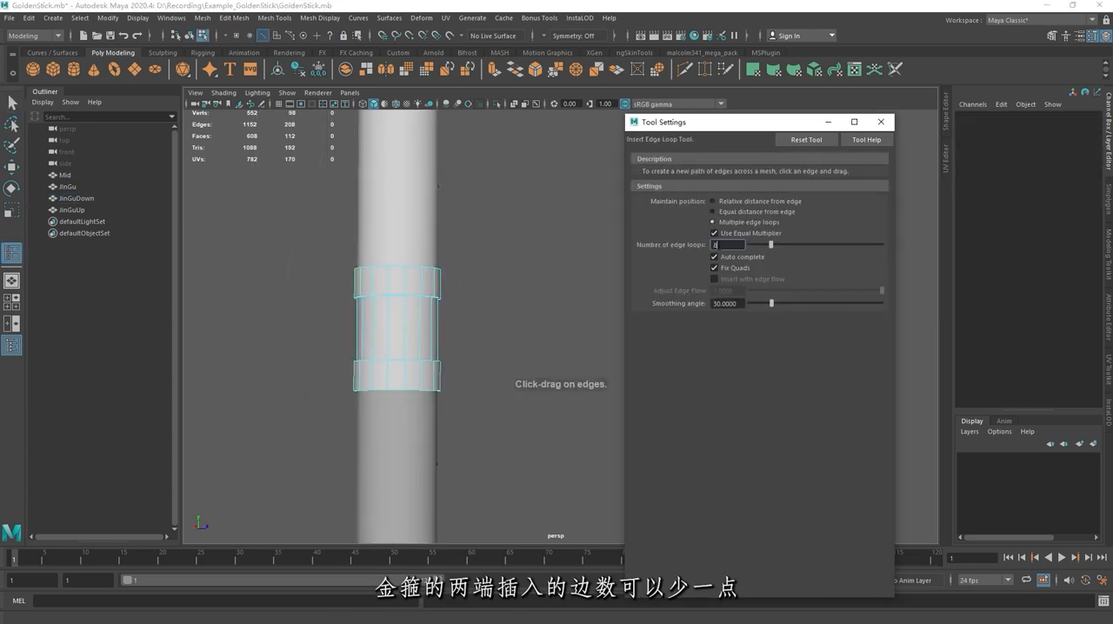
{"action": "scroll", "coordinate": [460, 289], "scroll_direction": "up", "scroll_amount": 2}
{"action": "left_click", "coordinate": [460, 290]}
Step: Insert four evenly spaced edge loops around the middle band of the top ring JinGuUp
{"action": "scroll", "coordinate": [460, 290], "scroll_direction": "down", "scroll_amount": 2}
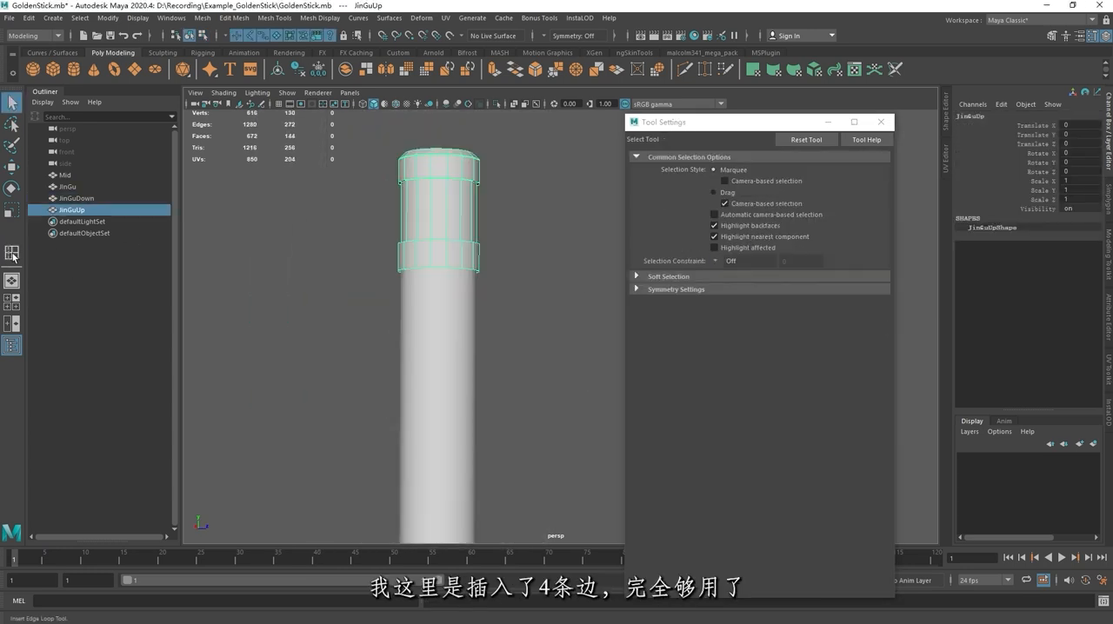
{"action": "middle_click_drag", "start_coordinate": [468, 198], "coordinate": [526, 252], "text": "alt"}
{"action": "left_click", "coordinate": [473, 274]}
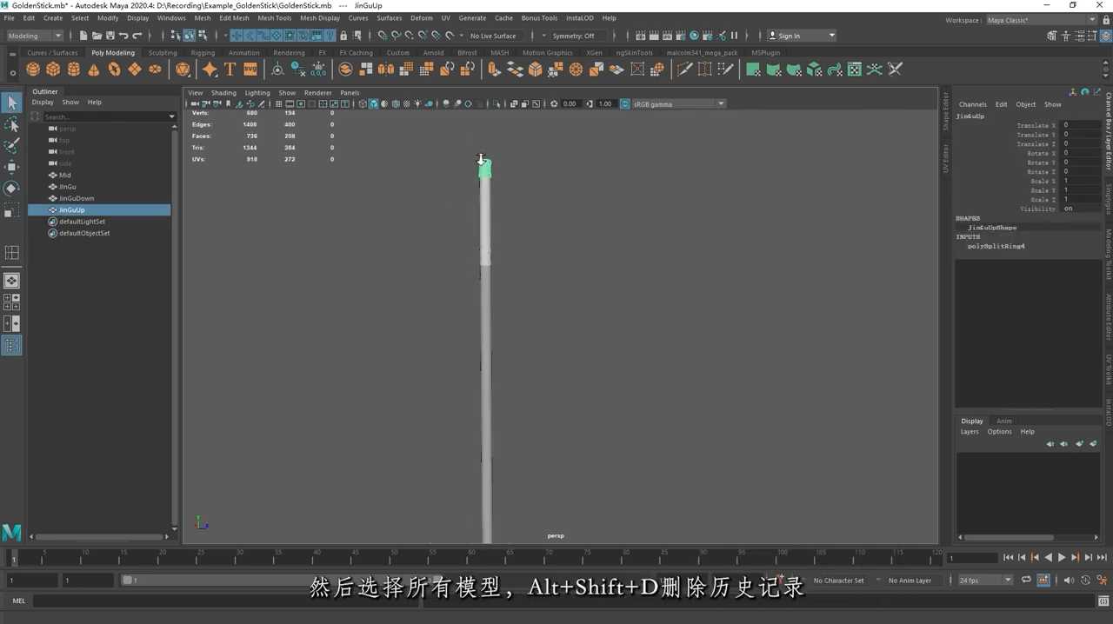
Step: Select all four staff parts and delete their construction history
{"action": "left_click_drag", "start_coordinate": [424, 155], "coordinate": [505, 268]}
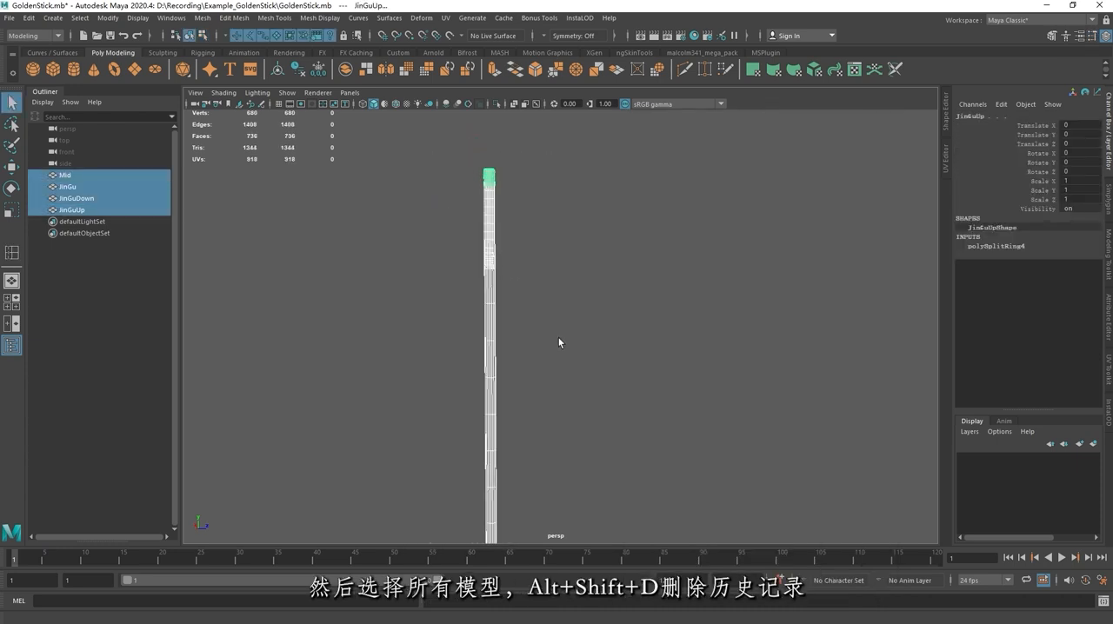
{"action": "key", "text": "alt+shift+d"}
{"action": "right_click_drag", "start_coordinate": [538, 265], "coordinate": [654, 204], "text": "alt"}
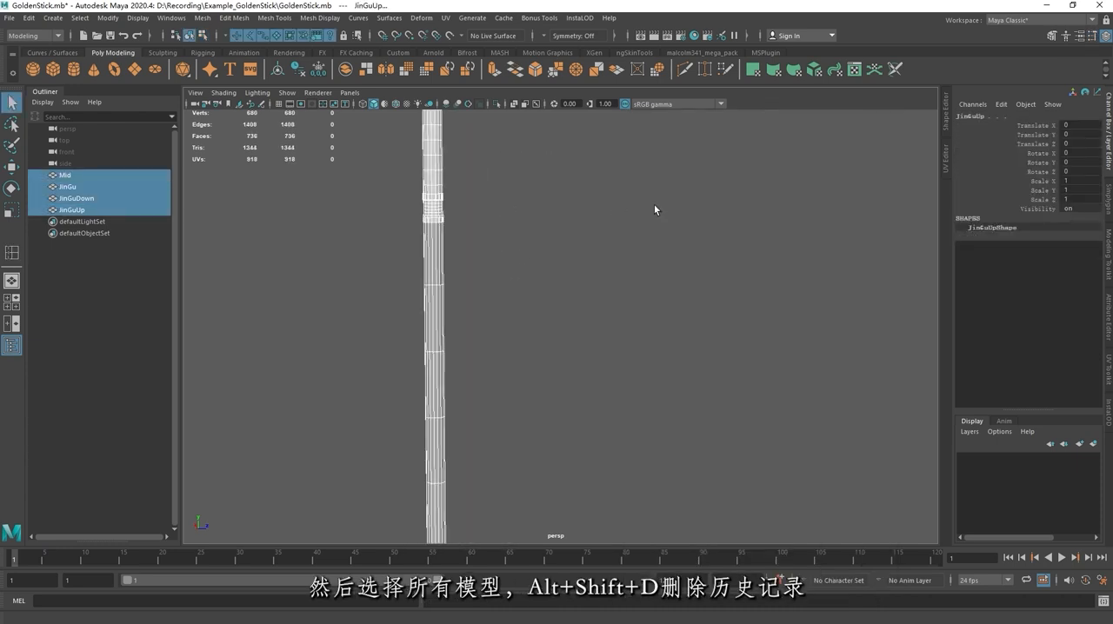
{"action": "middle_click_drag", "start_coordinate": [524, 223], "coordinate": [558, 291], "text": "alt"}
{"action": "left_click", "coordinate": [559, 291]}
Step: Export all four staff parts as an OBJ file named GoldenStick in the Example_GoldenStick folder, and save the scene
{"action": "scroll", "coordinate": [491, 256], "scroll_direction": "down", "scroll_amount": 5}
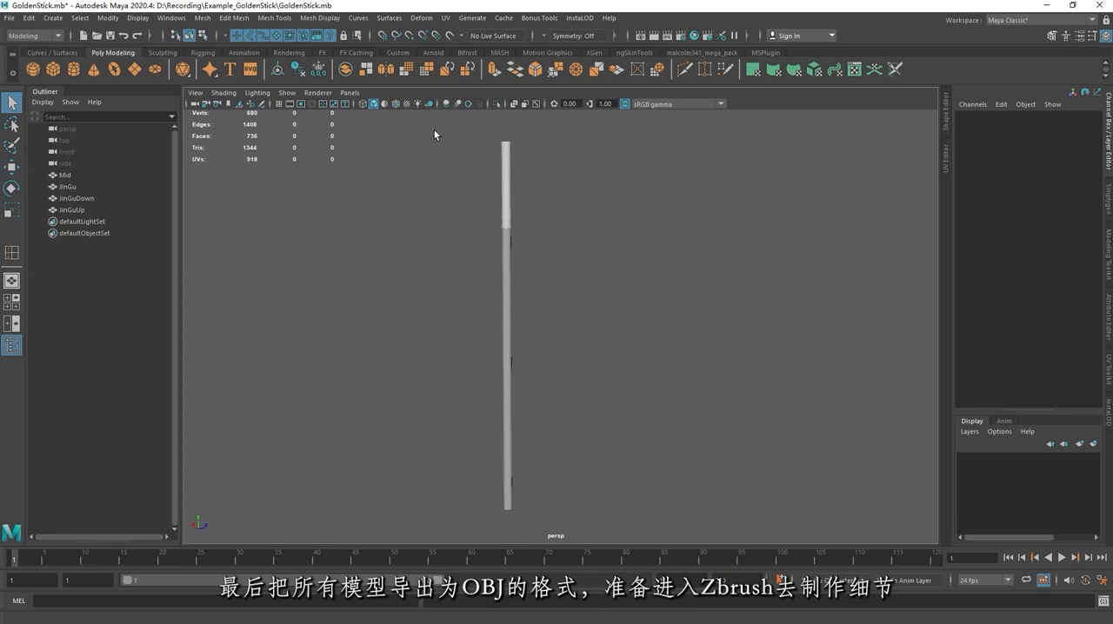
{"action": "left_click_drag", "start_coordinate": [433, 129], "coordinate": [622, 519]}
{"action": "left_click", "coordinate": [8, 18]}
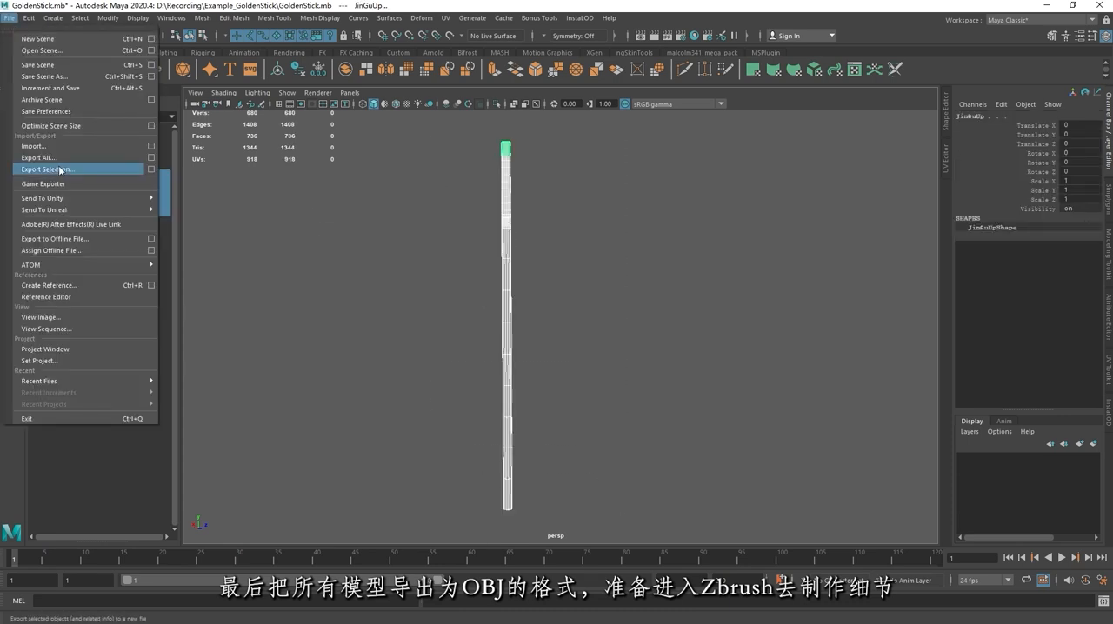
{"action": "left_click", "coordinate": [54, 167]}
{"action": "type", "text": "GoldenStick"}
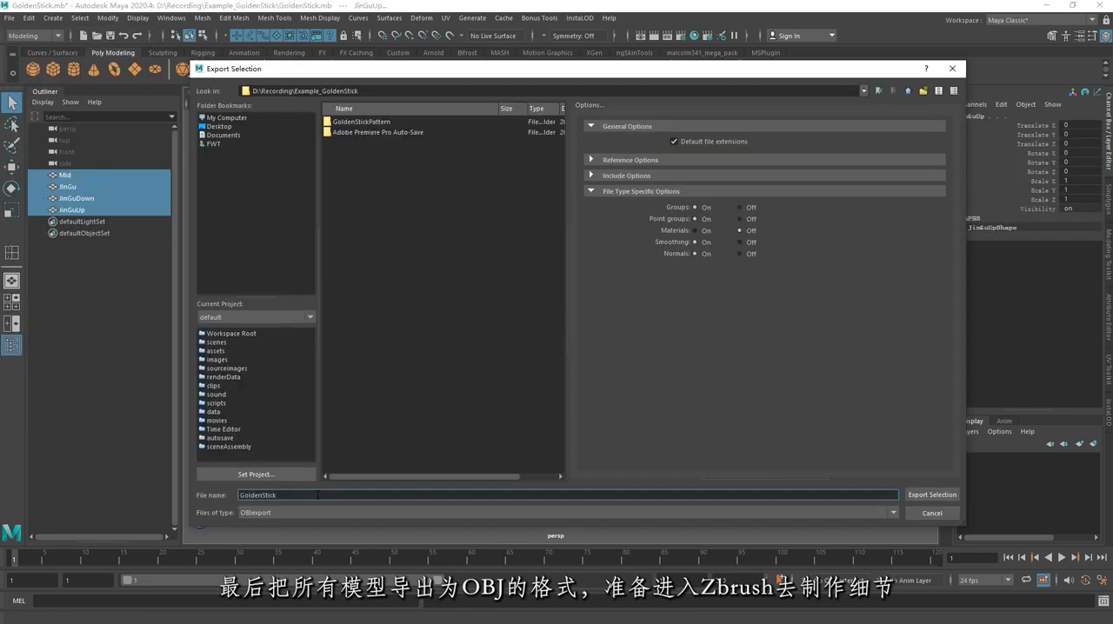
{"action": "key", "text": "Return"}
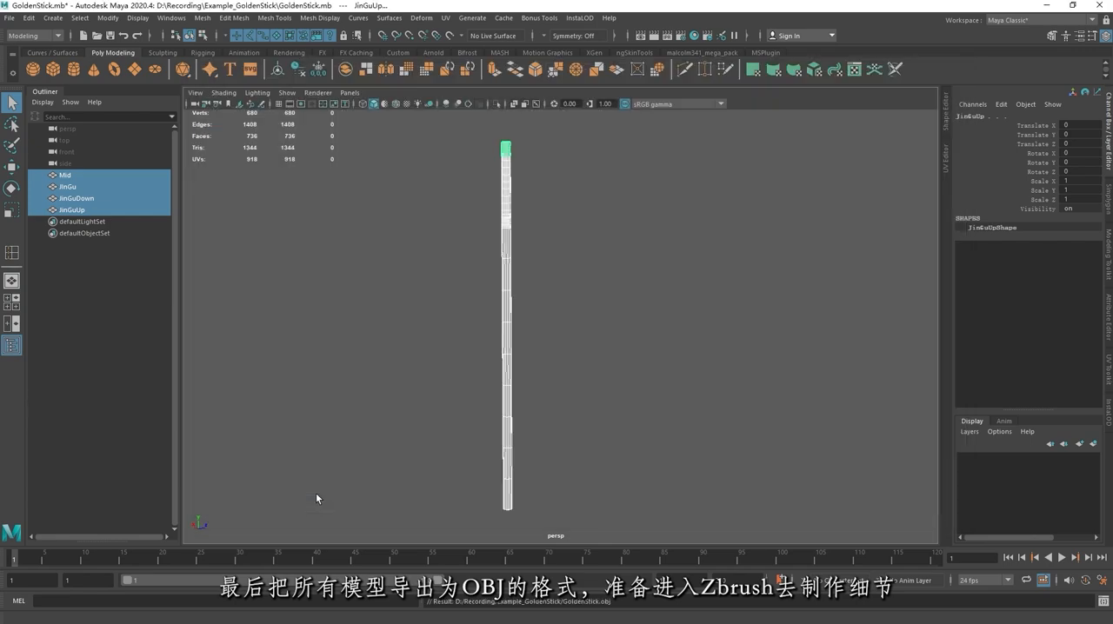
{"action": "left_click", "coordinate": [618, 289]}
{"action": "key", "text": "ctrl+s"}
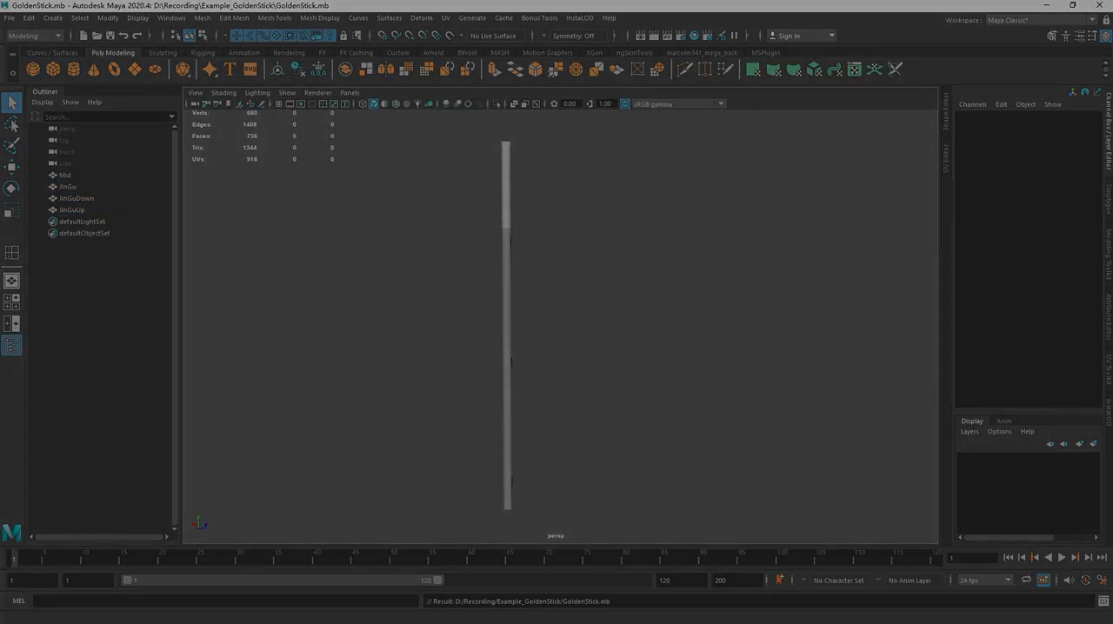